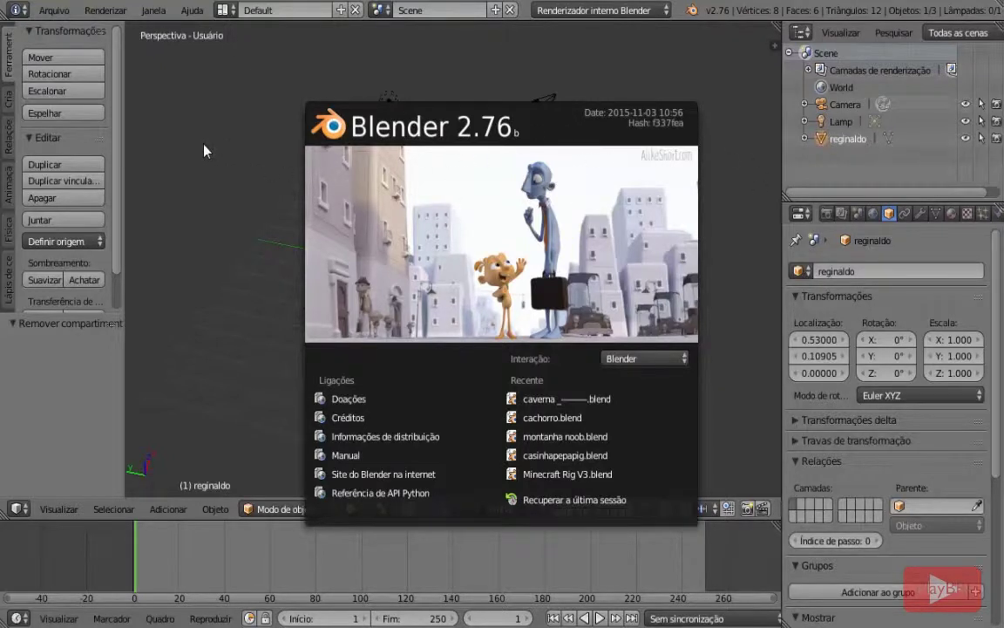
Open the user preferences and bring up the international fonts and language options in the System settings.
{"action": "left_click", "coordinate": [285, 326]}
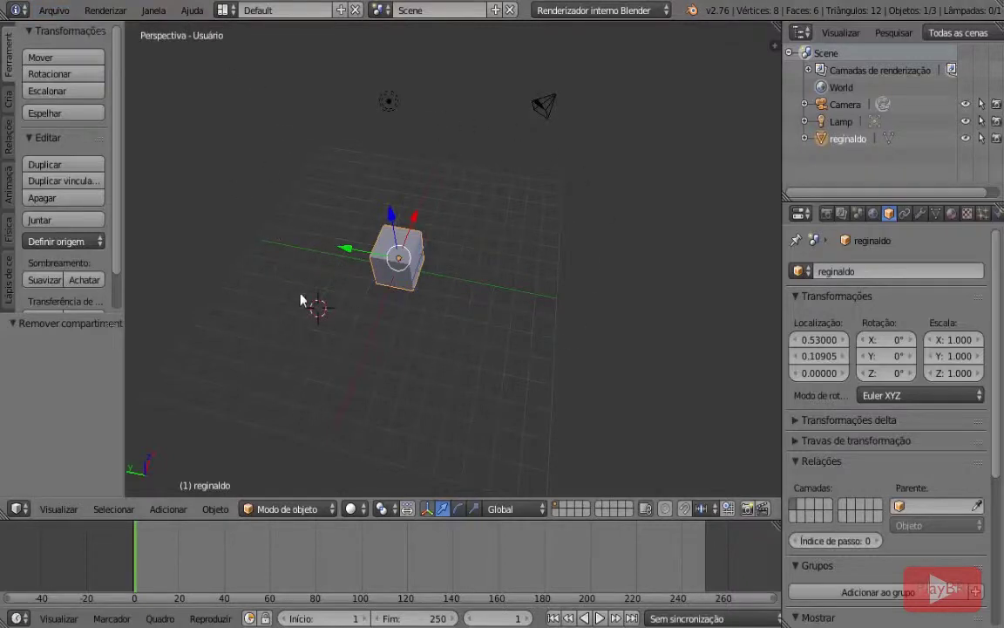
{"action": "left_click", "coordinate": [62, 15]}
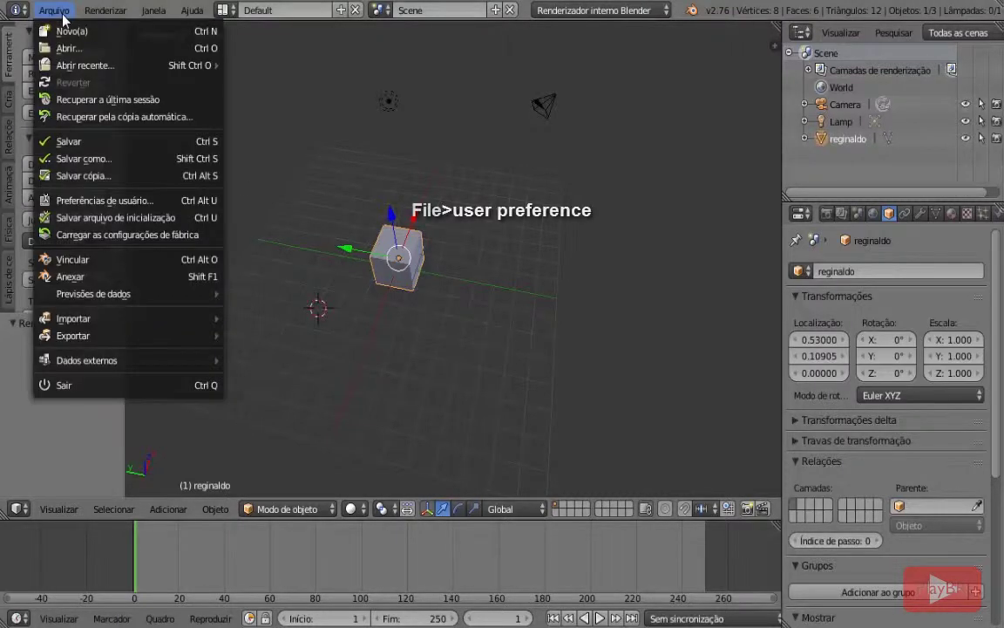
{"action": "left_click", "coordinate": [104, 200]}
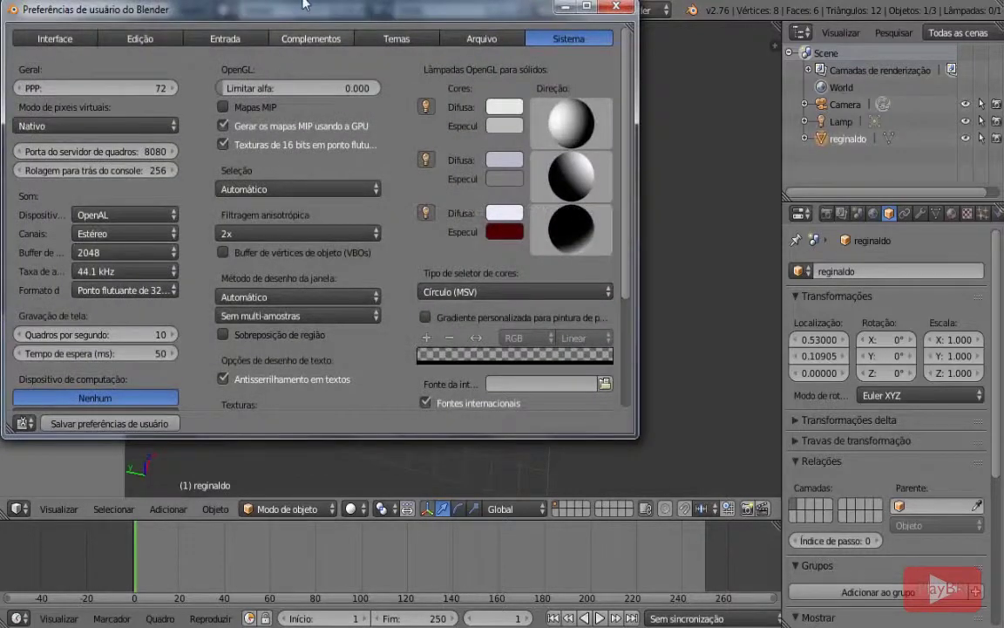
{"action": "left_click_drag", "start_coordinate": [303, 15], "coordinate": [401, 54]}
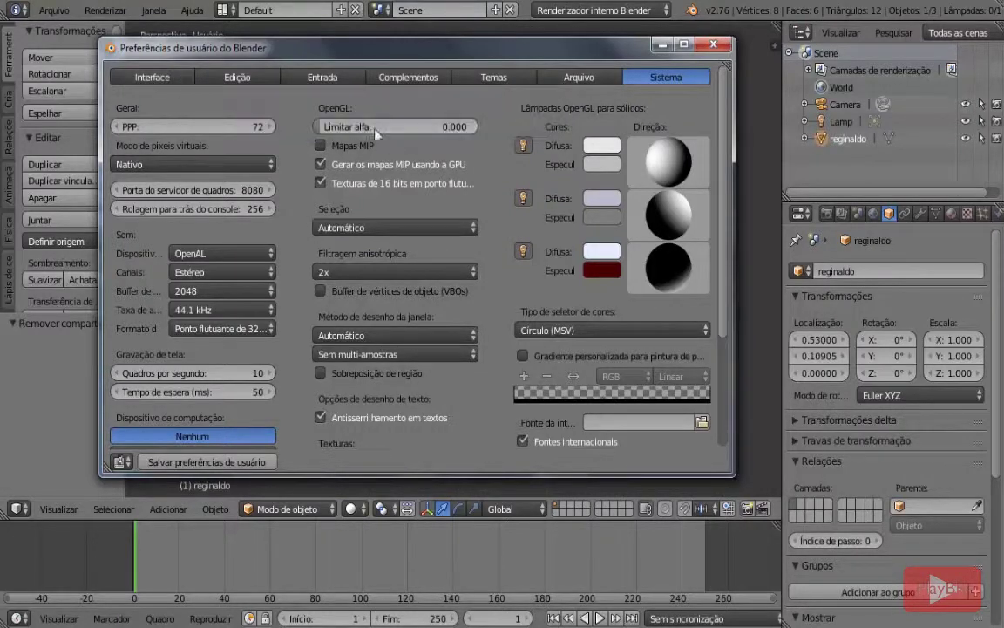
{"action": "left_click", "coordinate": [154, 77]}
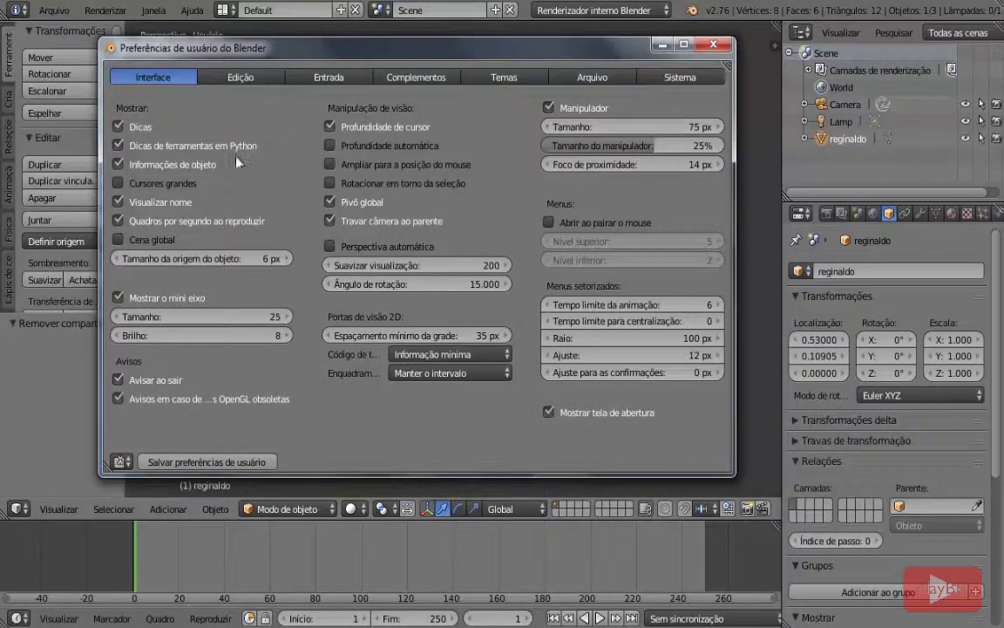
{"action": "left_click", "coordinate": [673, 80]}
{"action": "scroll", "coordinate": [535, 253], "scroll_direction": "down", "scroll_amount": 3}
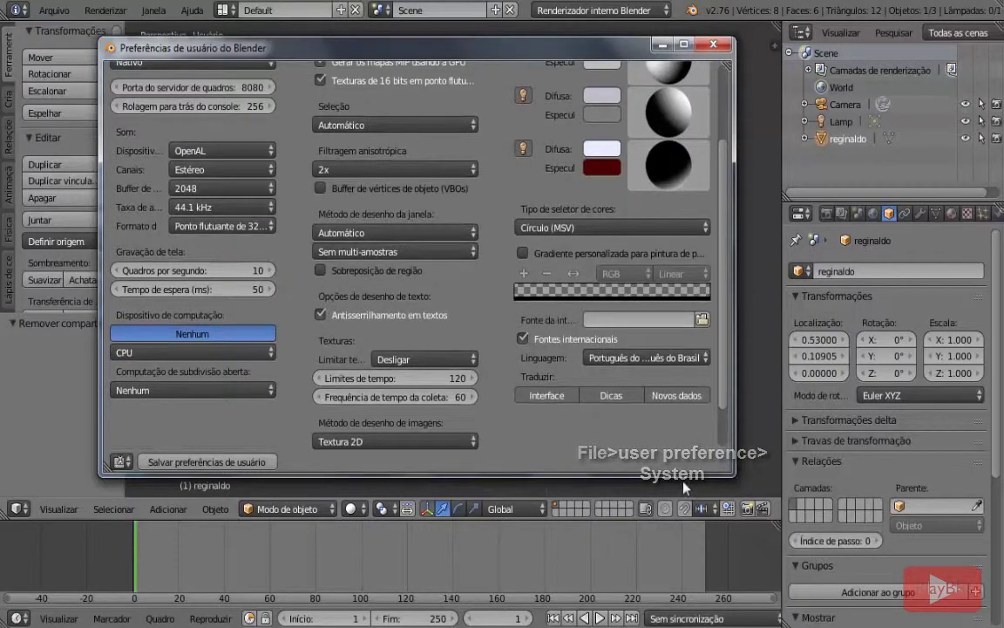
{"action": "left_click", "coordinate": [522, 338]}
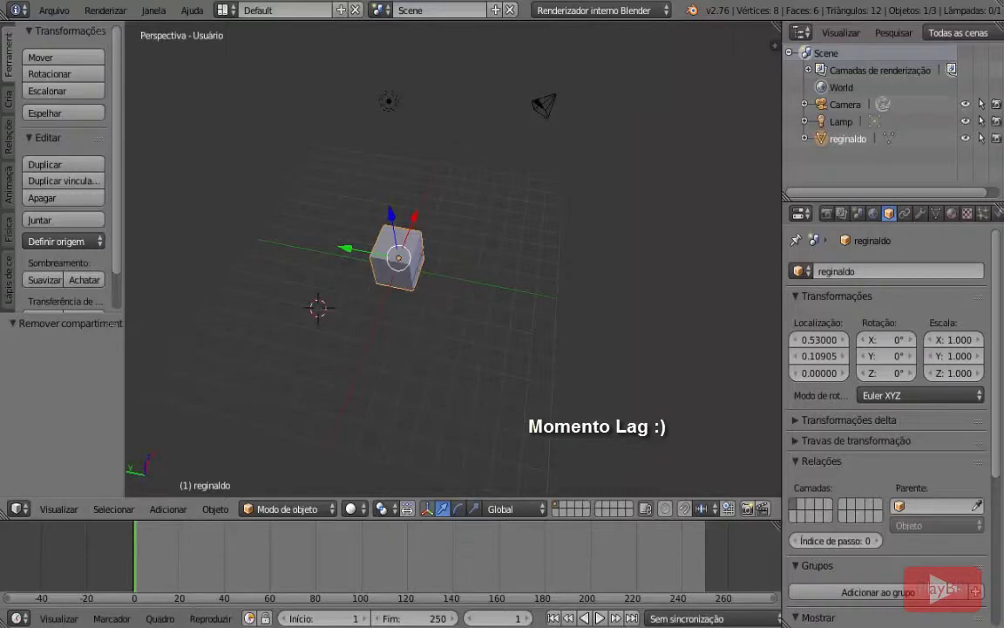
Set the interface language to Brazilian Portuguese in the user preferences and close the preferences window.
{"action": "mouse_move", "coordinate": [187, 624]}
{"action": "left_click", "coordinate": [280, 520]}
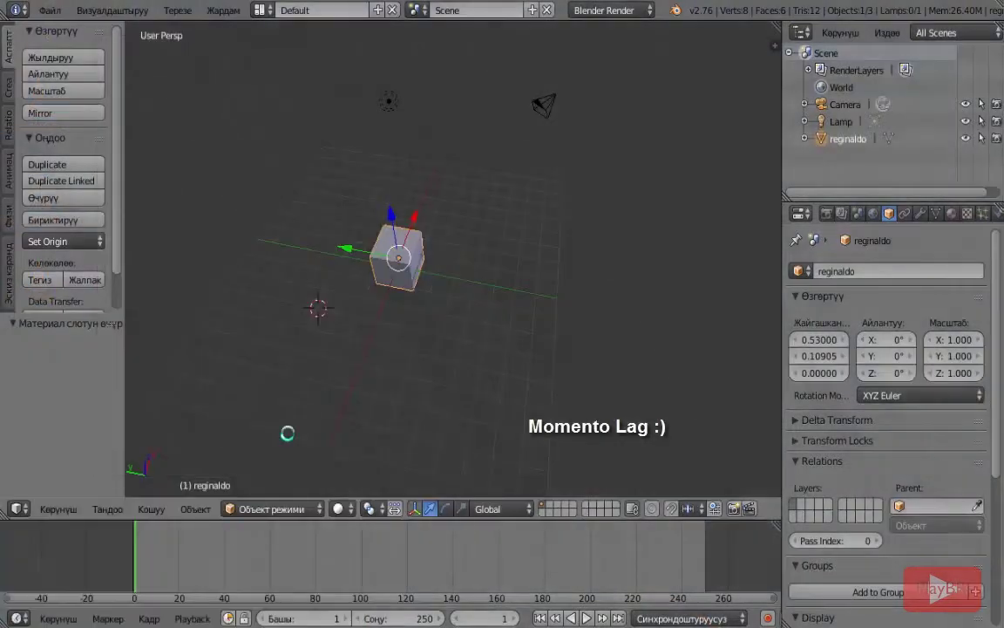
{"action": "left_click", "coordinate": [220, 496]}
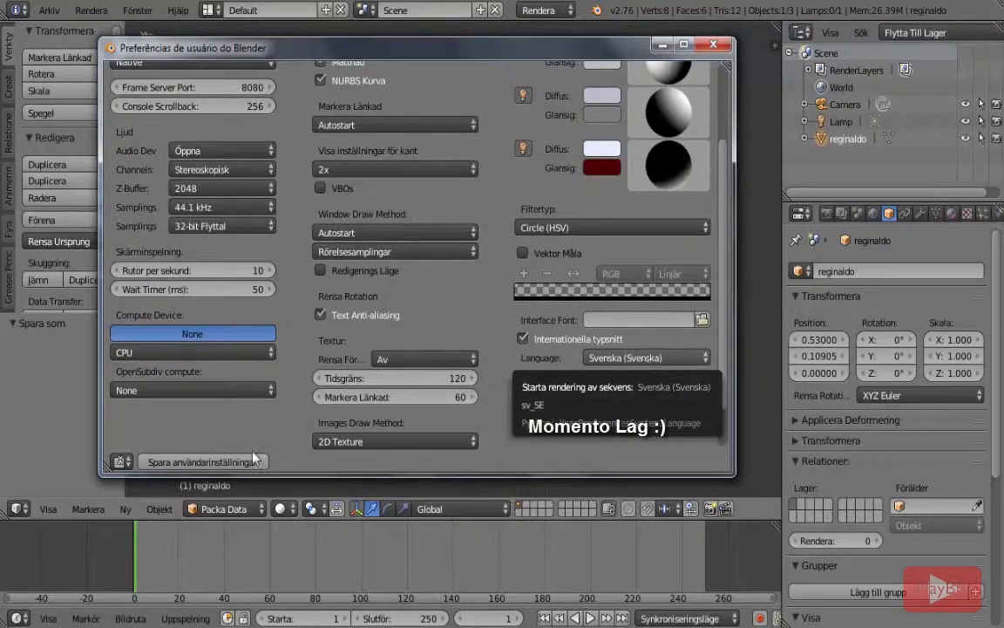
{"action": "mouse_move", "coordinate": [191, 610]}
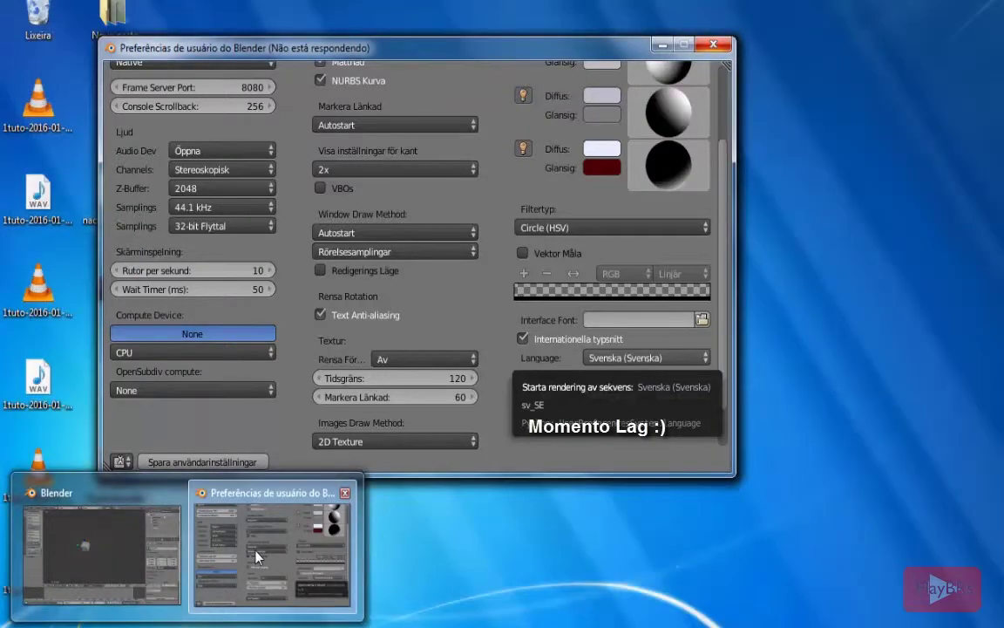
{"action": "left_click", "coordinate": [248, 545]}
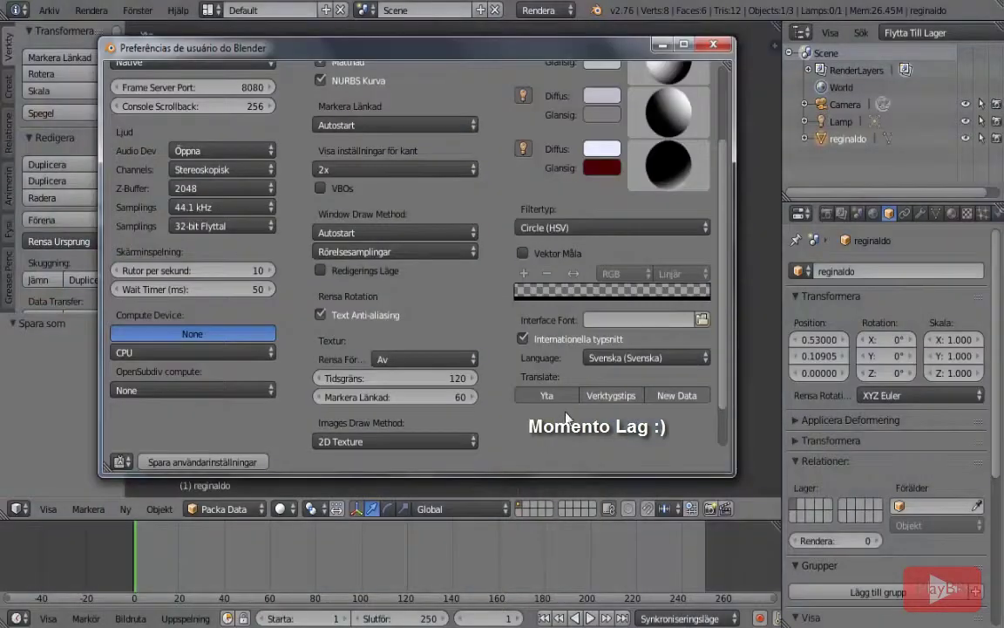
{"action": "left_click", "coordinate": [647, 357]}
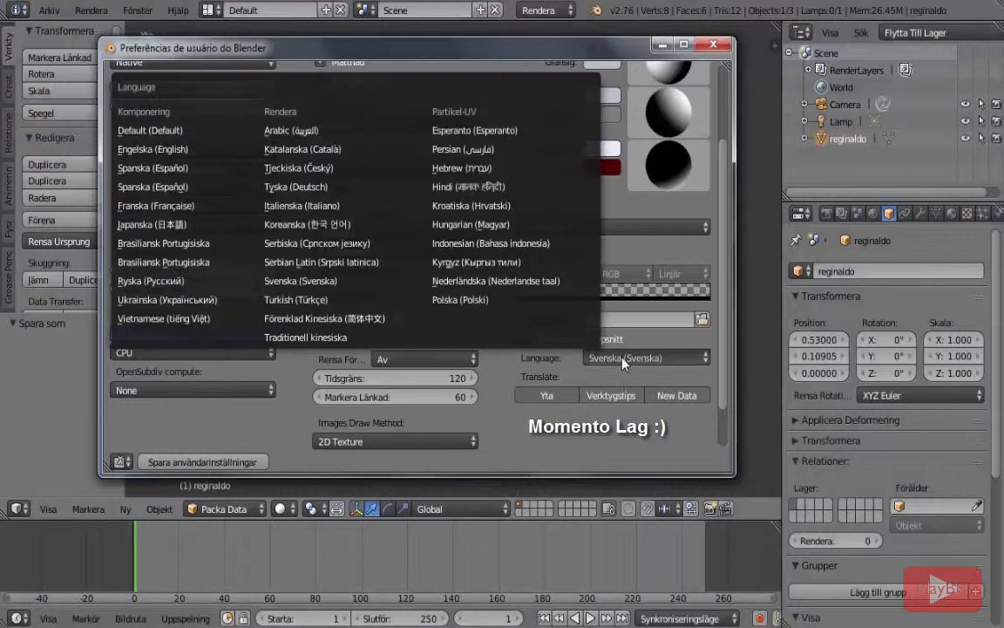
{"action": "left_click", "coordinate": [207, 248]}
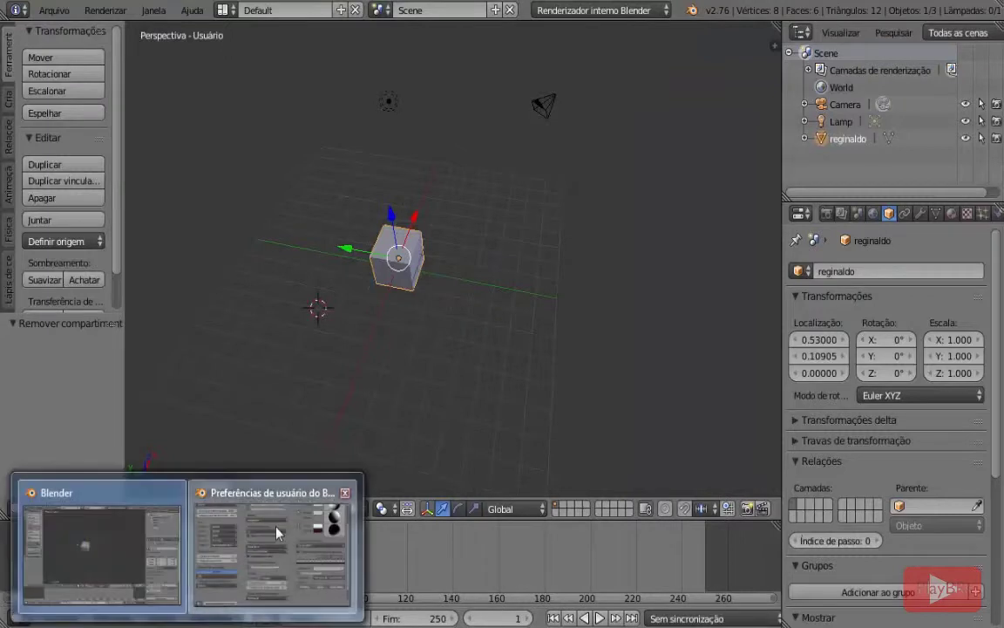
{"action": "left_click", "coordinate": [248, 488]}
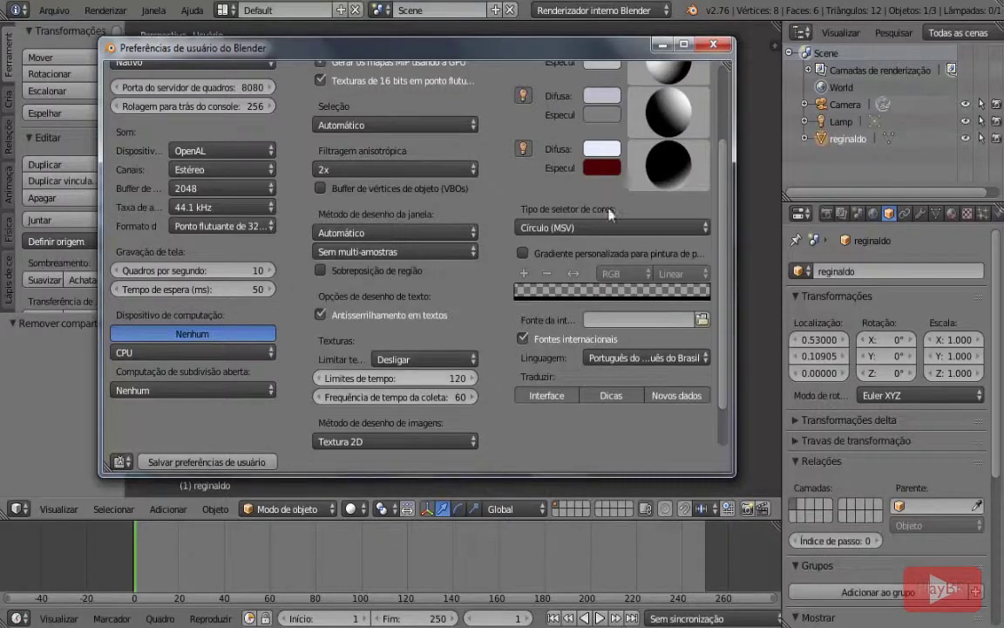
{"action": "left_click", "coordinate": [713, 46]}
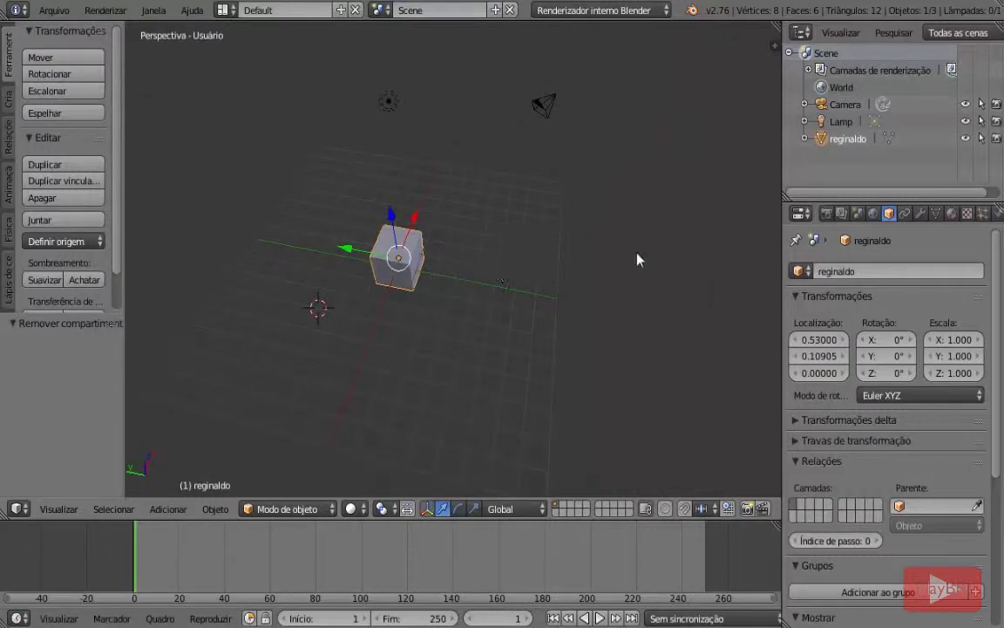
Duplicate the cube along the X axis, offset by about -3.9.
{"action": "middle_click_drag", "start_coordinate": [637, 259], "coordinate": [484, 304]}
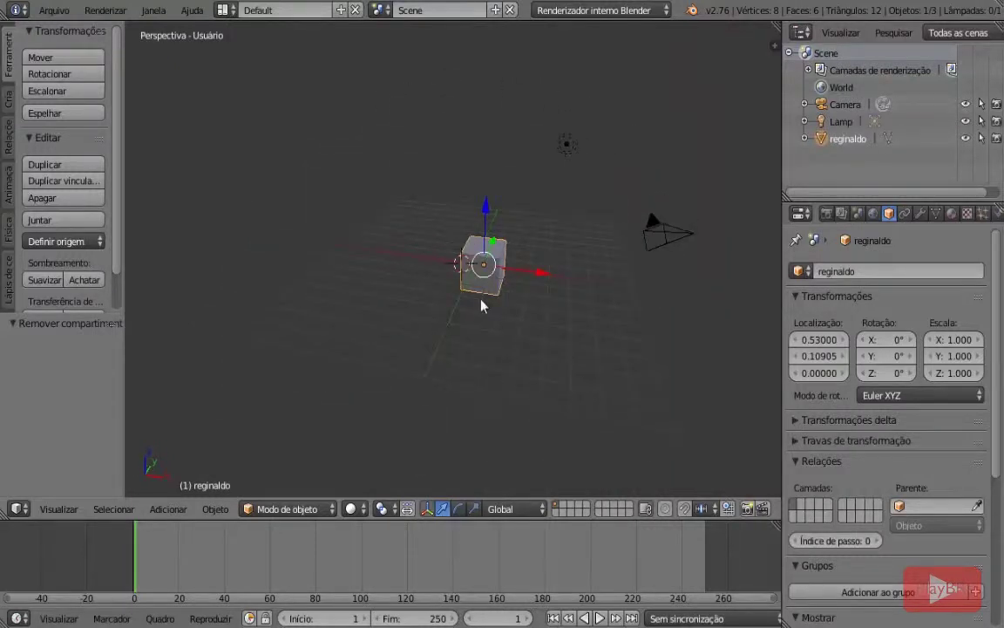
{"action": "key", "text": "shift+d"}
{"action": "key", "text": "x"}
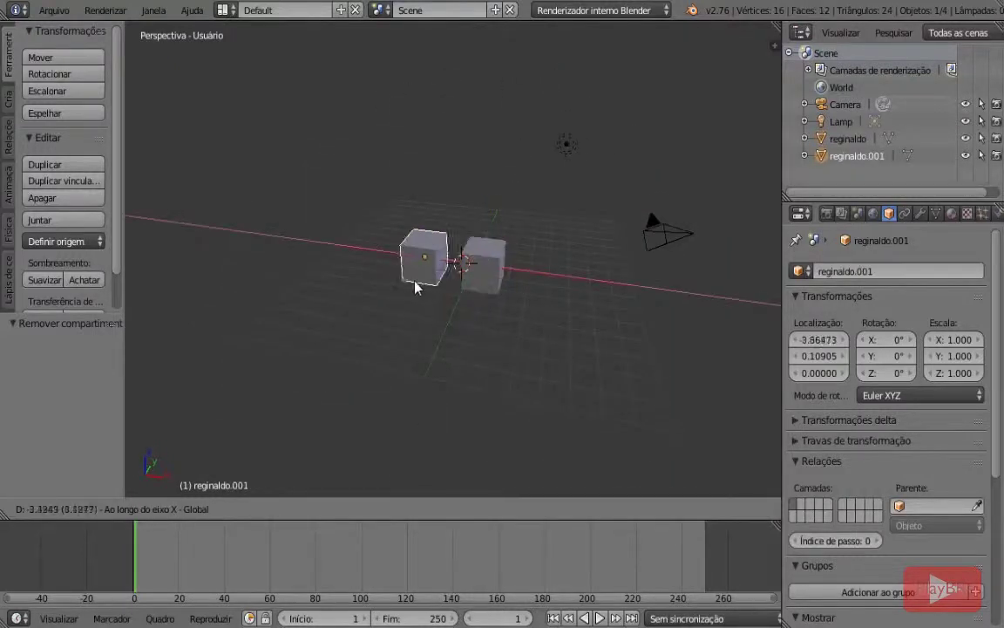
{"action": "left_click", "coordinate": [407, 289]}
Select both cubes and duplicate them along the X axis, offset by about 8.5.
{"action": "right_click", "coordinate": [480, 277], "text": "shift"}
{"action": "key", "text": "shift+d"}
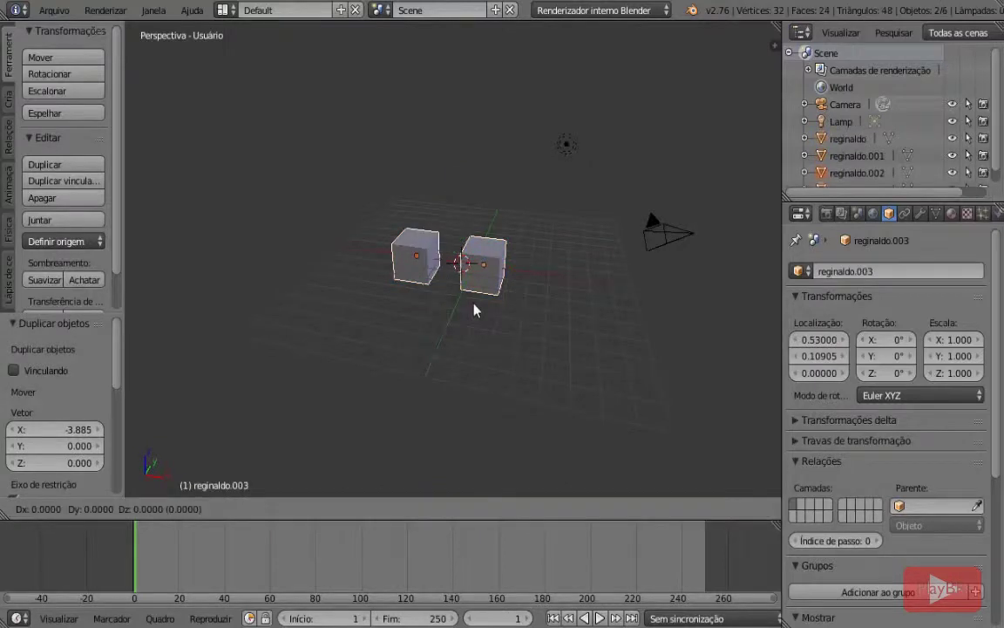
{"action": "key", "text": "x"}
{"action": "left_click", "coordinate": [574, 332]}
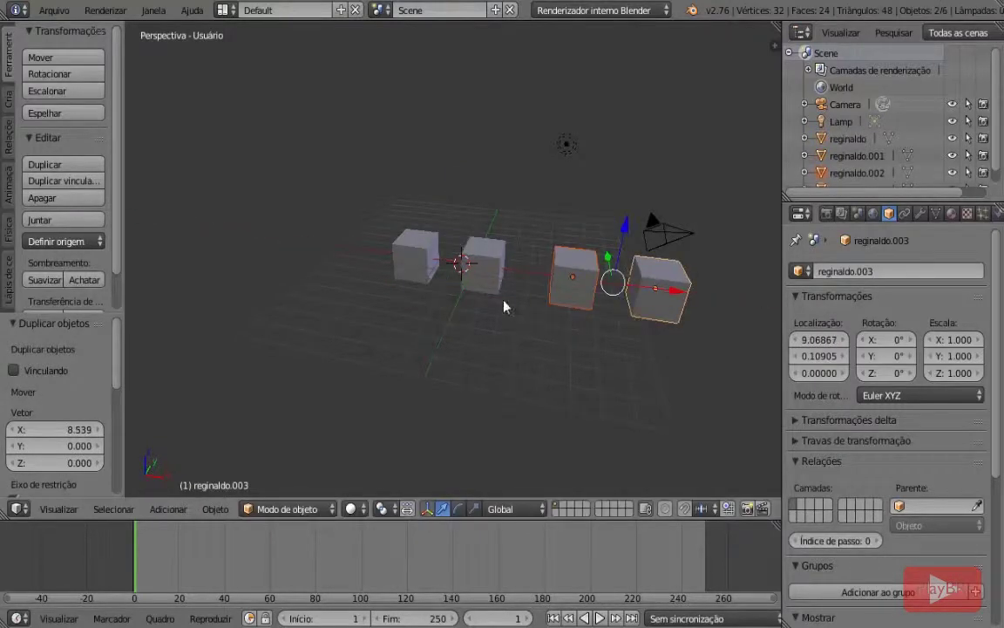
Select all four cubes and duplicate the row upward along the Z axis by about 4.05.
{"action": "right_click", "coordinate": [482, 269], "text": "shift"}
{"action": "right_click", "coordinate": [416, 259], "text": "shift"}
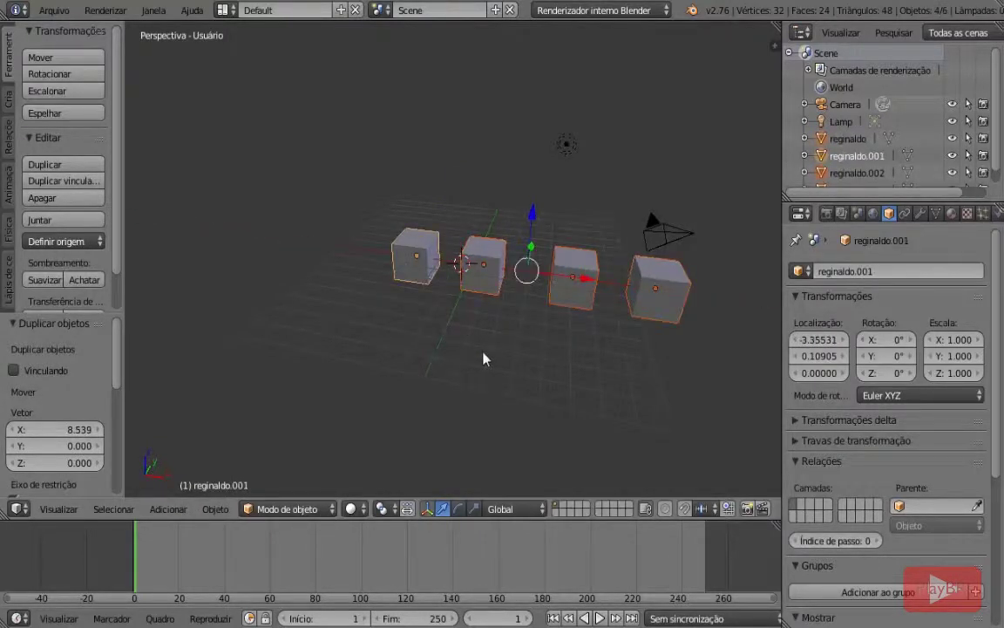
{"action": "key", "text": "shift+d"}
{"action": "key", "text": "z"}
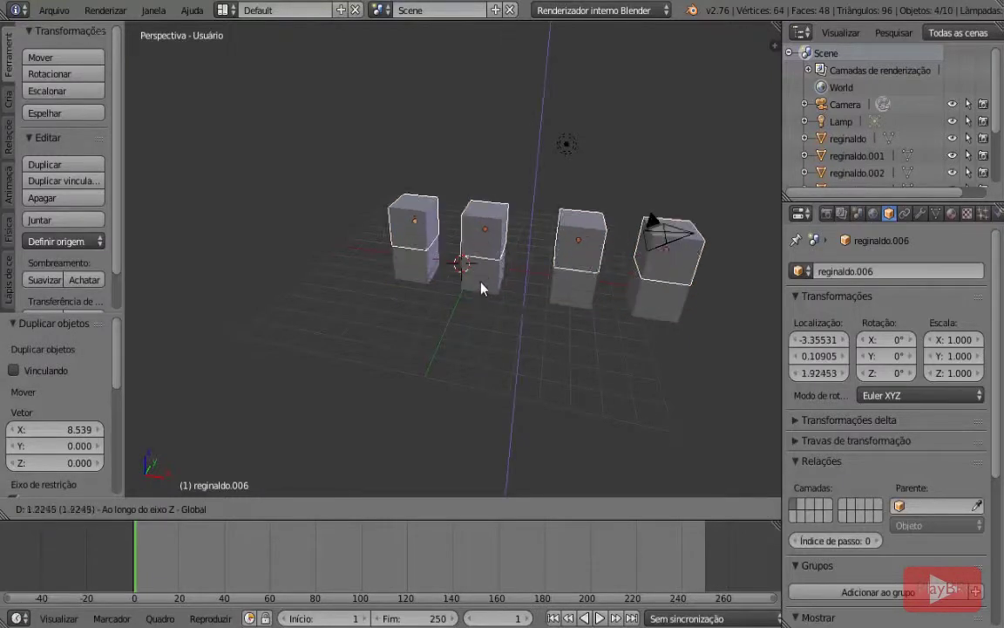
{"action": "left_click", "coordinate": [434, 244]}
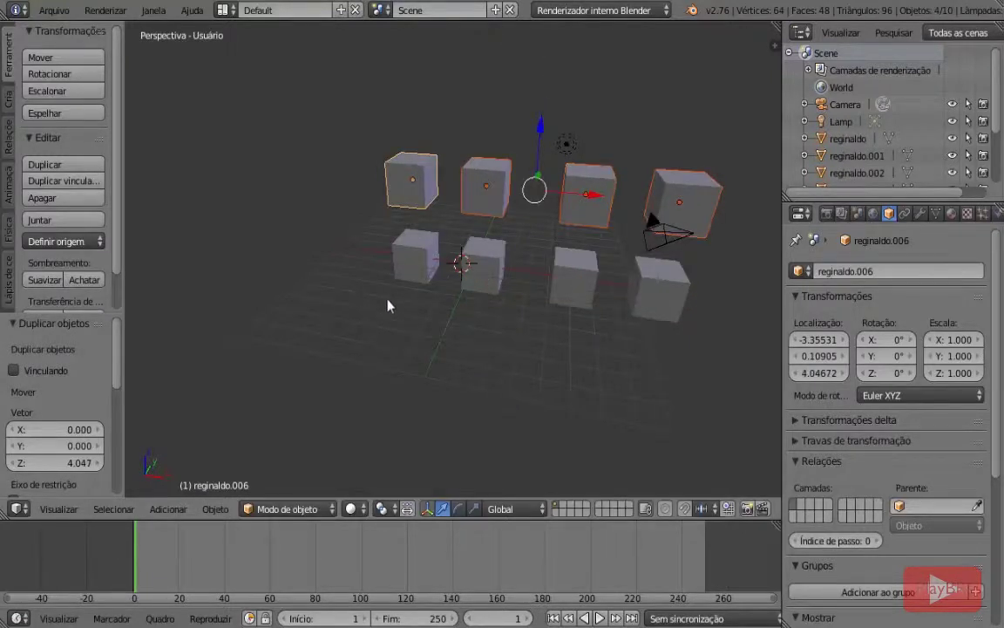
Select individual cubes from the upper and lower rows, one at a time.
{"action": "right_click", "coordinate": [405, 269]}
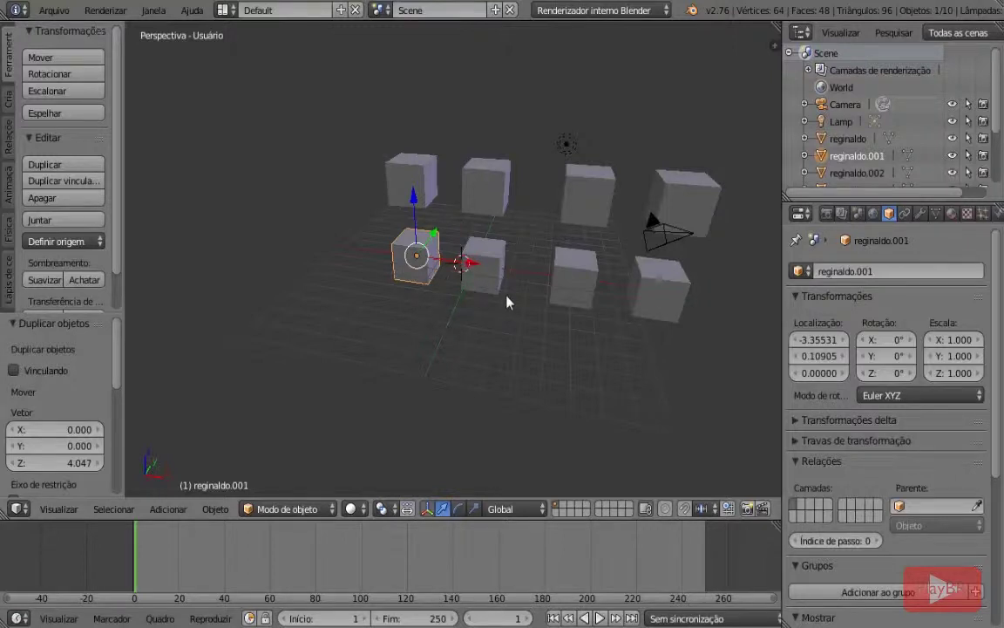
{"action": "right_click", "coordinate": [426, 181]}
{"action": "right_click", "coordinate": [491, 192]}
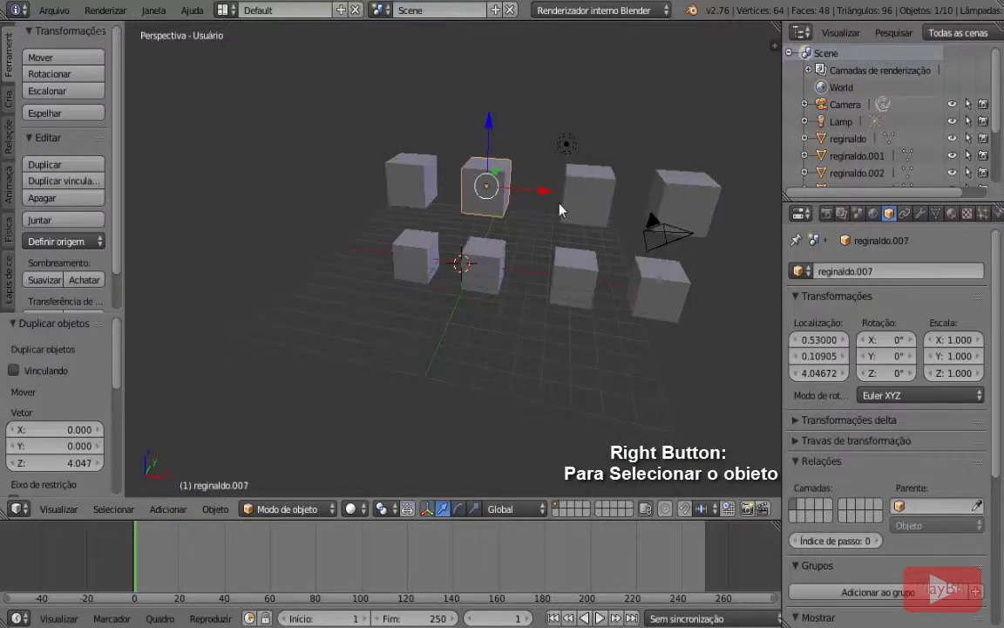
{"action": "right_click", "coordinate": [590, 190]}
{"action": "right_click", "coordinate": [675, 198]}
{"action": "right_click", "coordinate": [663, 290]}
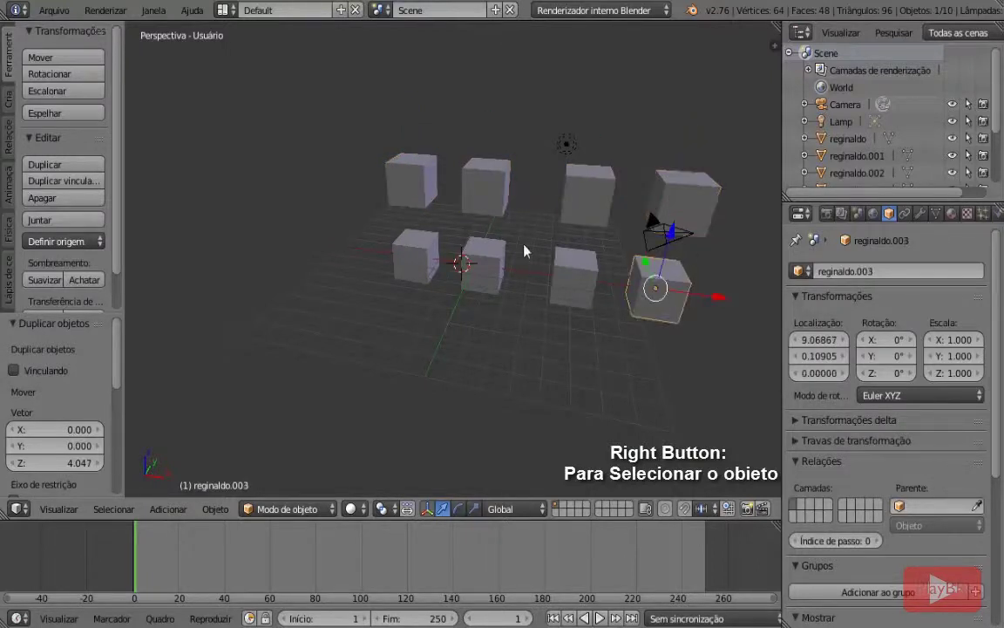
{"action": "middle_click_drag", "start_coordinate": [524, 251], "coordinate": [538, 224]}
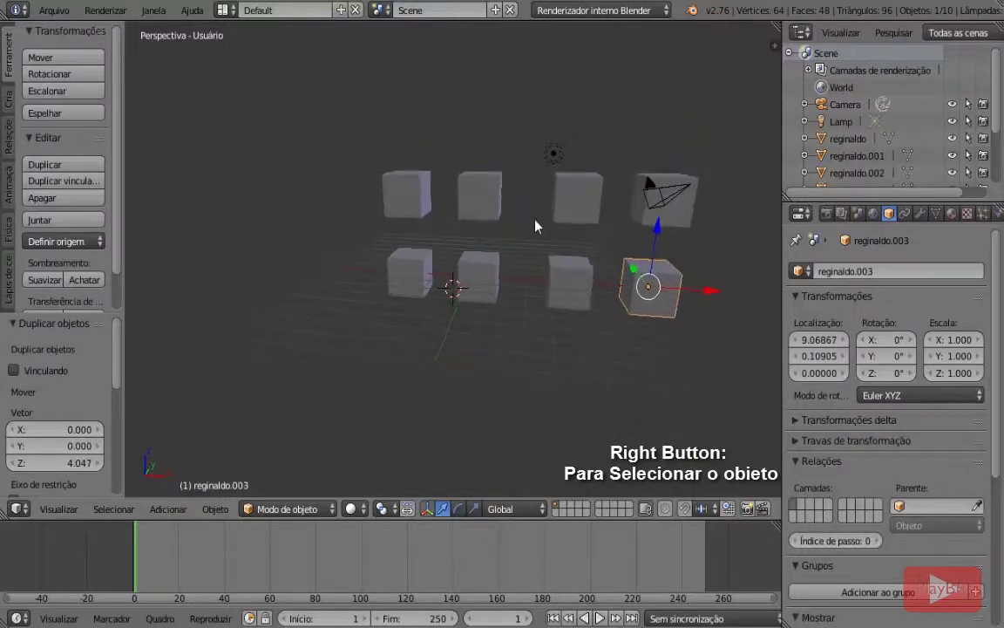
{"action": "right_click", "coordinate": [645, 224]}
{"action": "right_click", "coordinate": [586, 218]}
{"action": "right_click", "coordinate": [485, 214]}
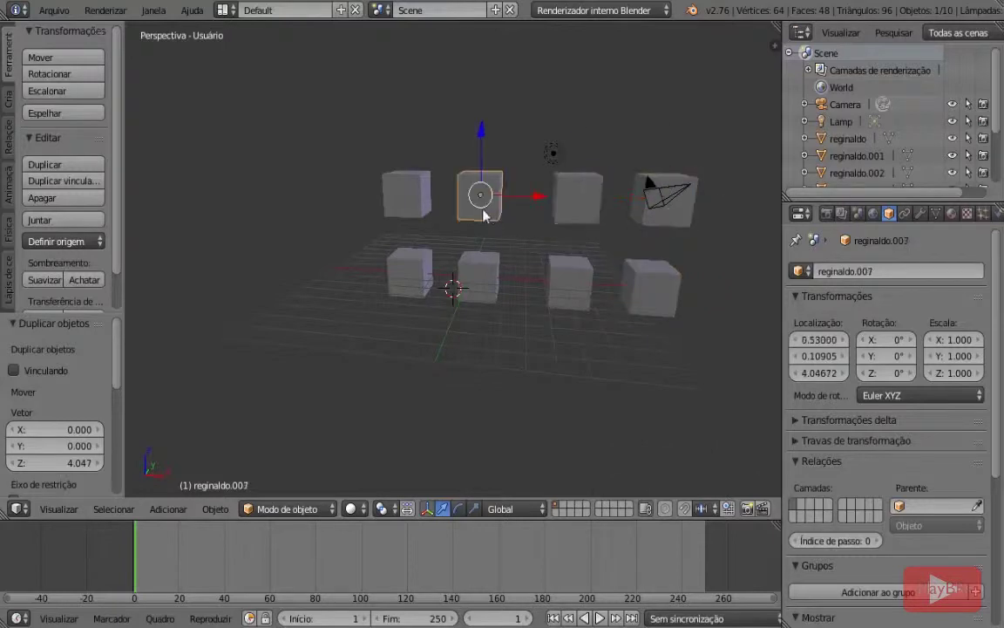
Build a multiple selection of all eight cubes, starting from the first cube in the upper row.
{"action": "right_click", "coordinate": [422, 214]}
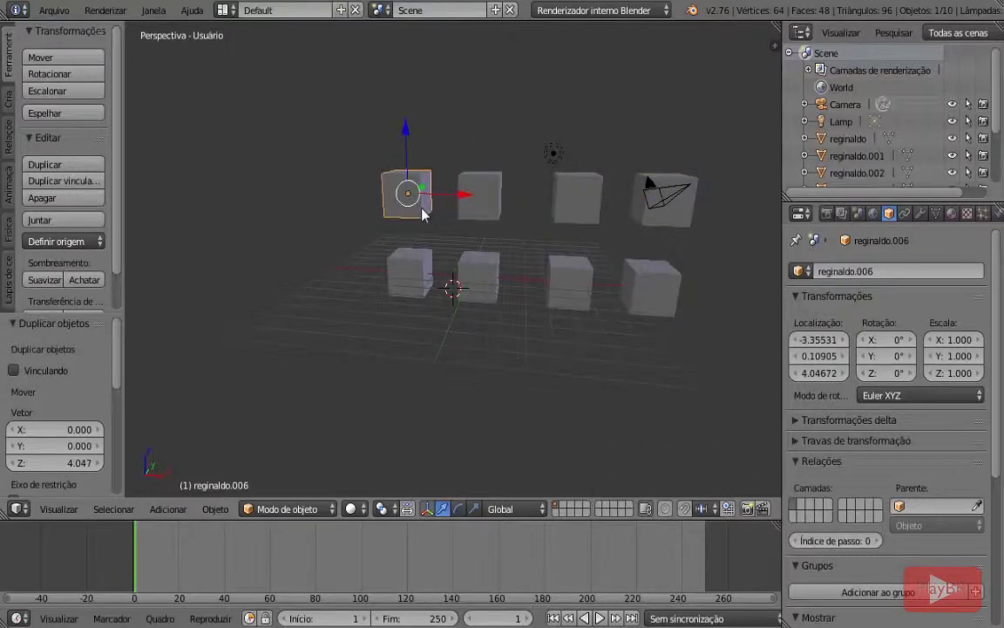
{"action": "right_click", "coordinate": [480, 200], "text": "shift"}
{"action": "right_click", "coordinate": [577, 214], "text": "shift"}
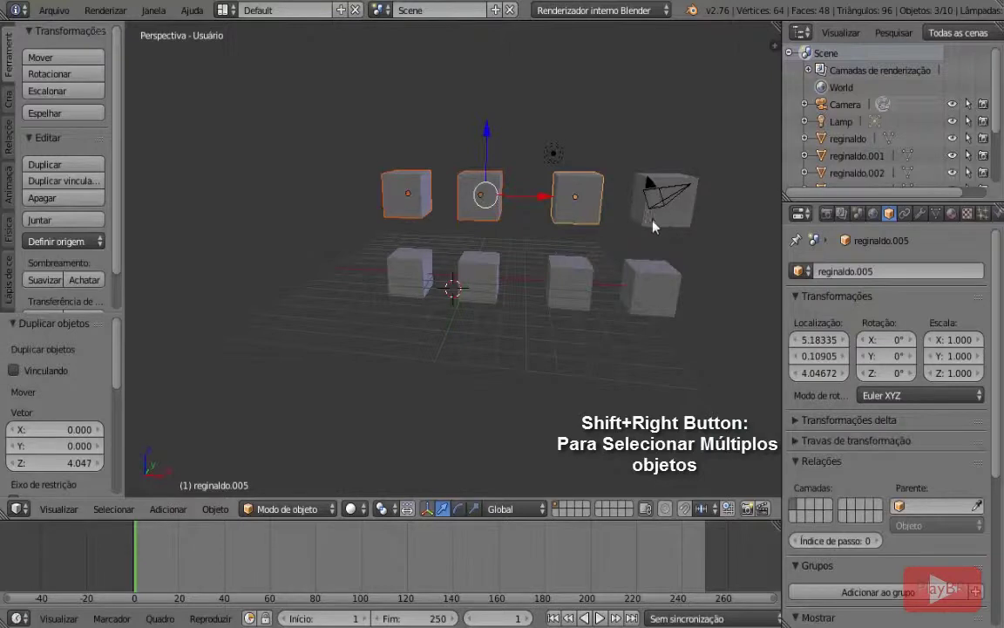
{"action": "right_click", "coordinate": [650, 224], "text": "shift"}
{"action": "right_click", "coordinate": [650, 290], "text": "shift"}
{"action": "right_click", "coordinate": [563, 280], "text": "shift"}
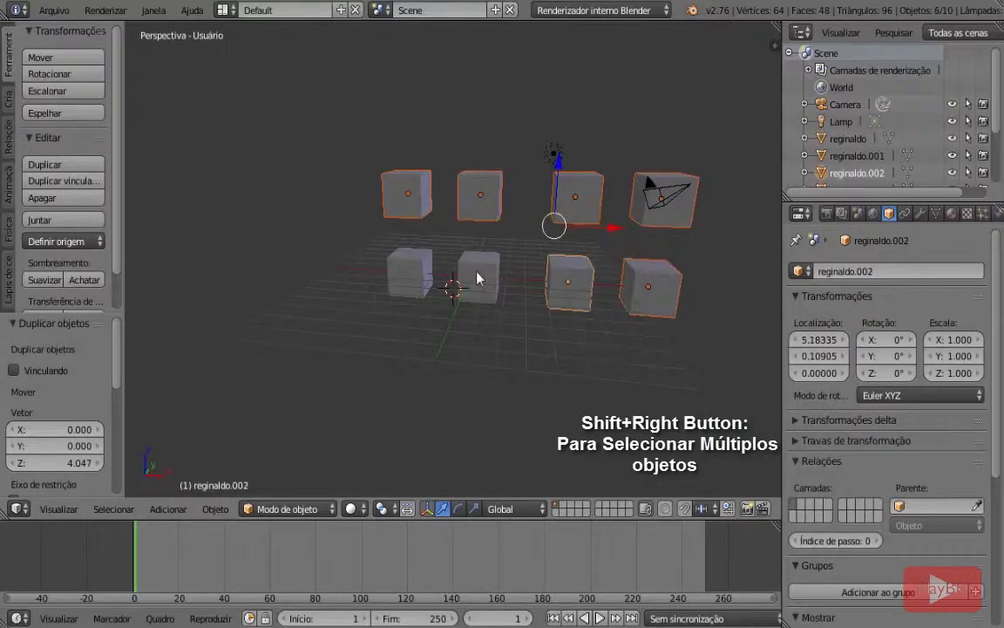
{"action": "right_click", "coordinate": [476, 277], "text": "shift"}
{"action": "right_click", "coordinate": [406, 272], "text": "shift"}
Select the first three upper cubes individually and try moving the third one freely toward the first two.
{"action": "right_click", "coordinate": [396, 197]}
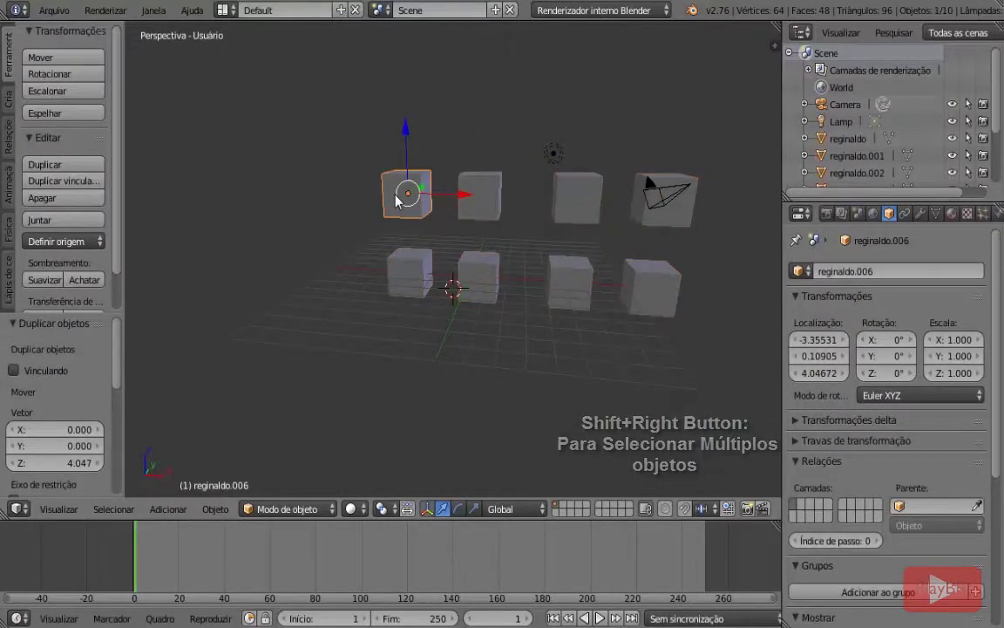
{"action": "right_click", "coordinate": [465, 206]}
{"action": "right_click_drag", "start_coordinate": [561, 196], "coordinate": [431, 221]}
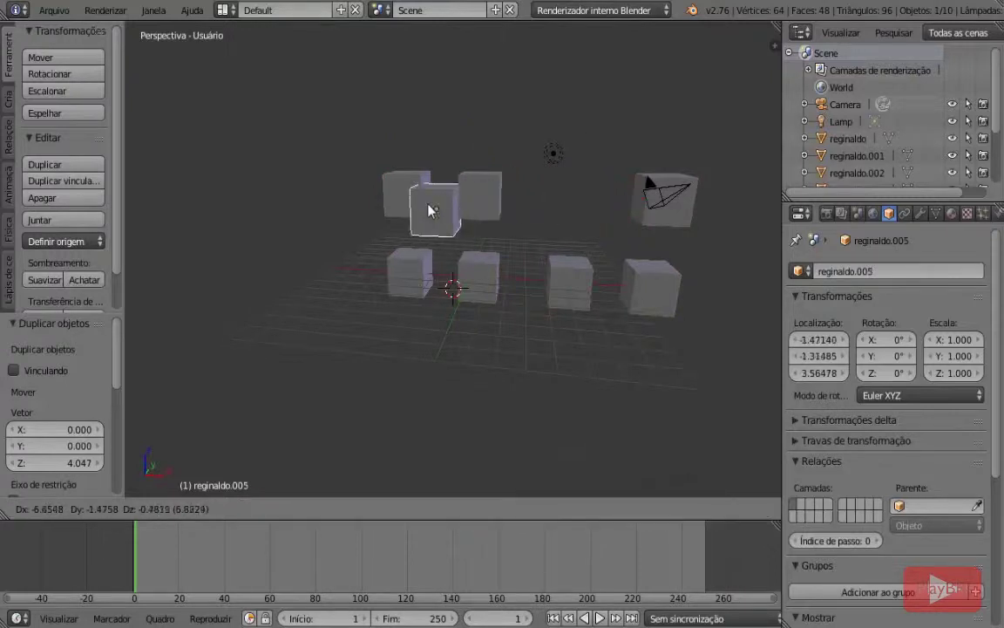
{"action": "right_click", "coordinate": [429, 204]}
Extend the selection from the third upper cube to include all eight cubes in both rows.
{"action": "right_click", "coordinate": [391, 191], "text": "shift"}
{"action": "right_click", "coordinate": [477, 190], "text": "shift"}
{"action": "right_click", "coordinate": [649, 205], "text": "shift"}
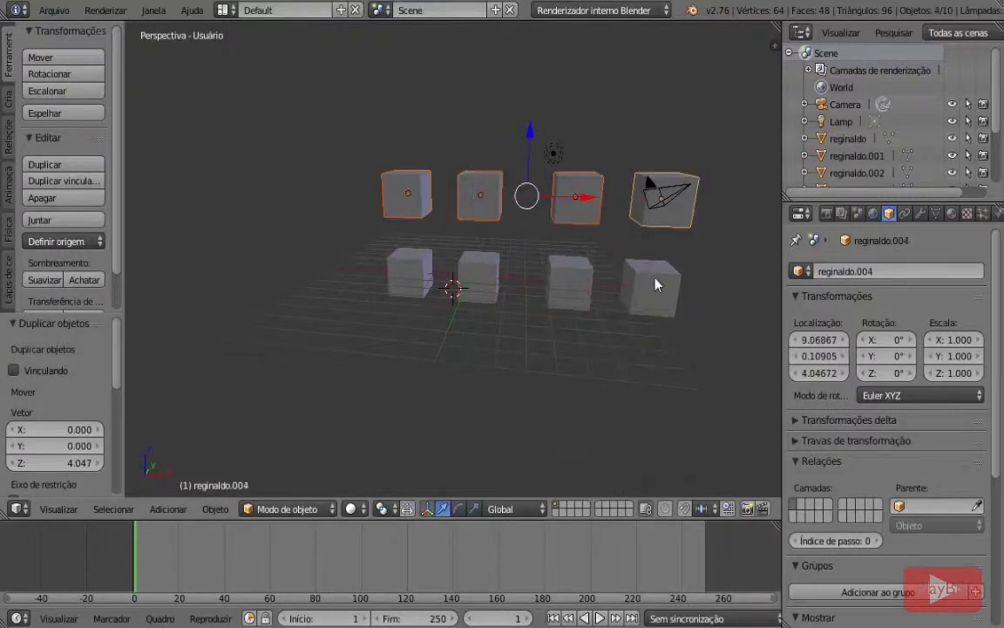
{"action": "right_click", "coordinate": [650, 280], "text": "shift"}
{"action": "right_click", "coordinate": [563, 287], "text": "shift"}
{"action": "right_click", "coordinate": [477, 280], "text": "shift"}
{"action": "right_click", "coordinate": [429, 284], "text": "shift"}
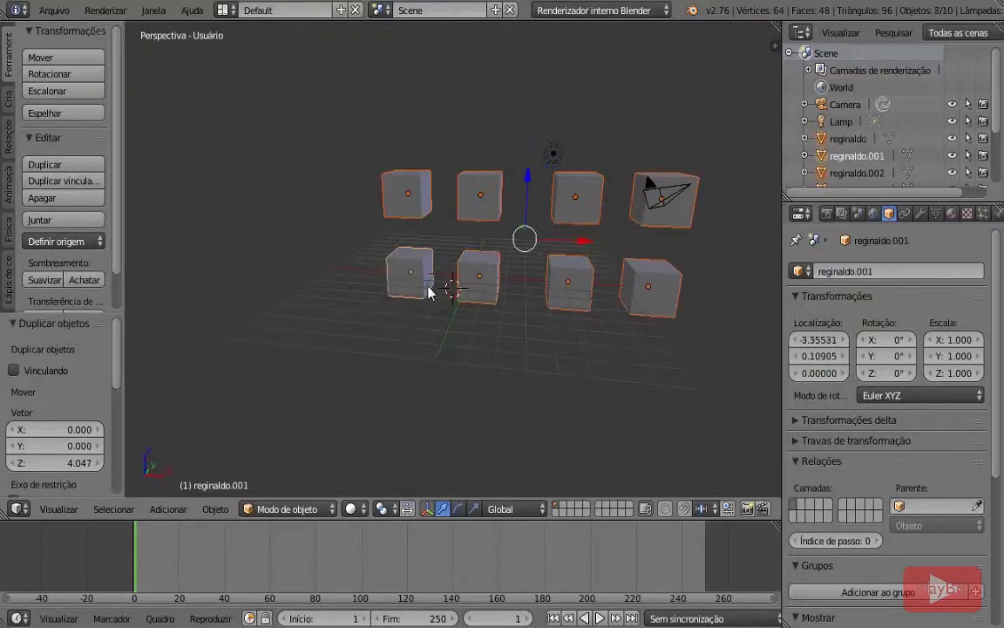
{"action": "middle_click_drag", "start_coordinate": [550, 382], "coordinate": [381, 417]}
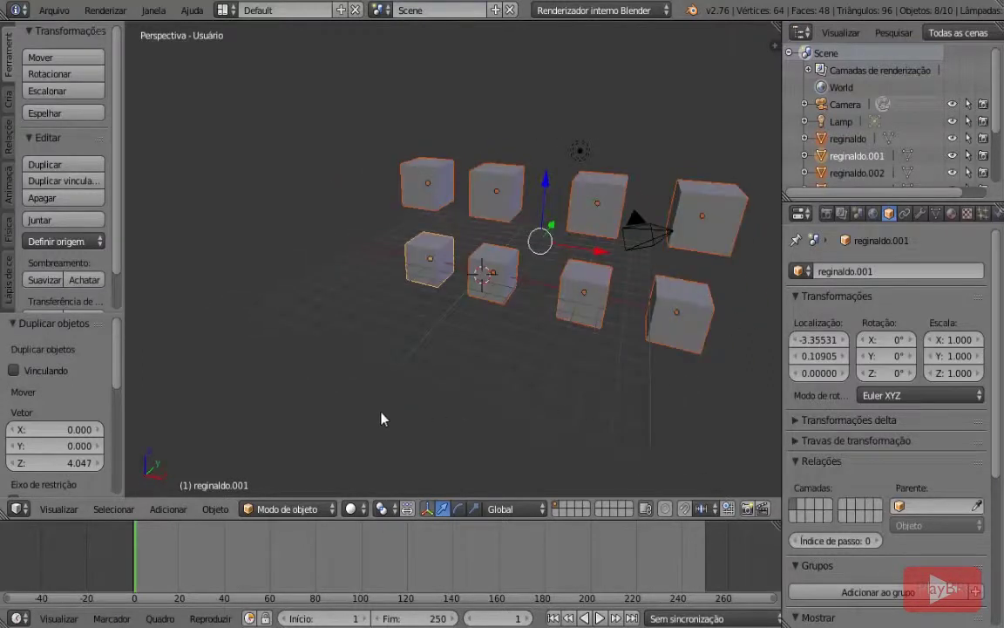
Place the 3D cursor at various empty spots around the cubes, ending beside the first cube of the upper row.
{"action": "middle_click_drag", "start_coordinate": [346, 251], "coordinate": [371, 238]}
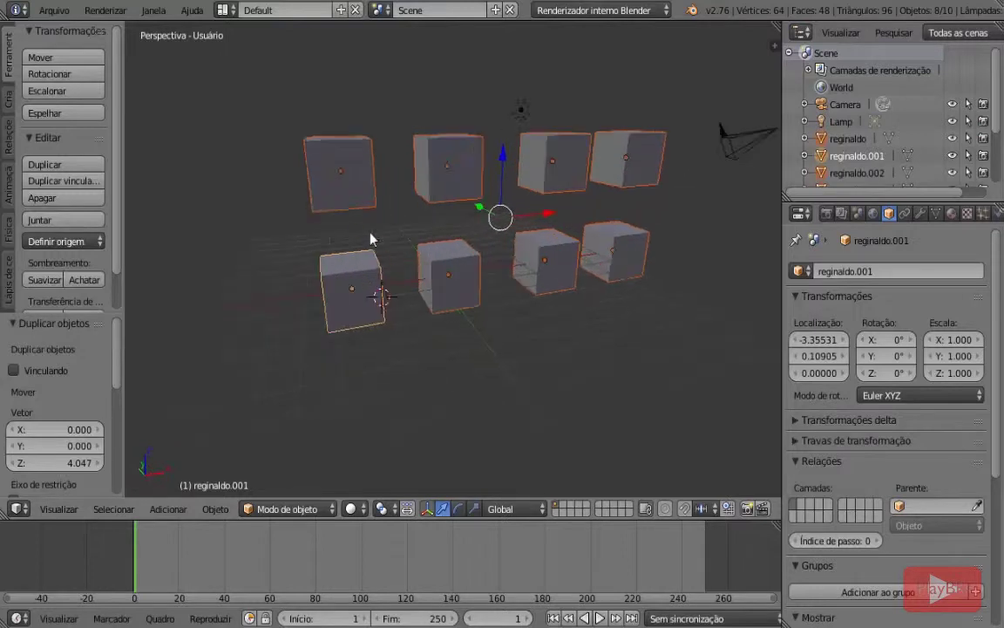
{"action": "scroll", "coordinate": [328, 204], "scroll_direction": "down", "scroll_amount": 3}
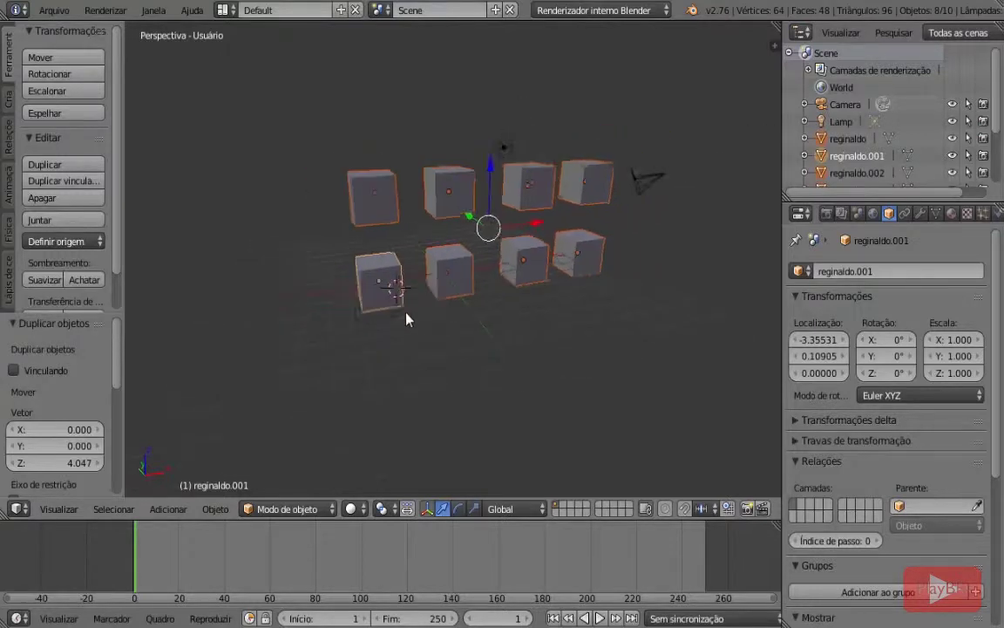
{"action": "left_click", "coordinate": [572, 383]}
{"action": "left_click", "coordinate": [677, 291]}
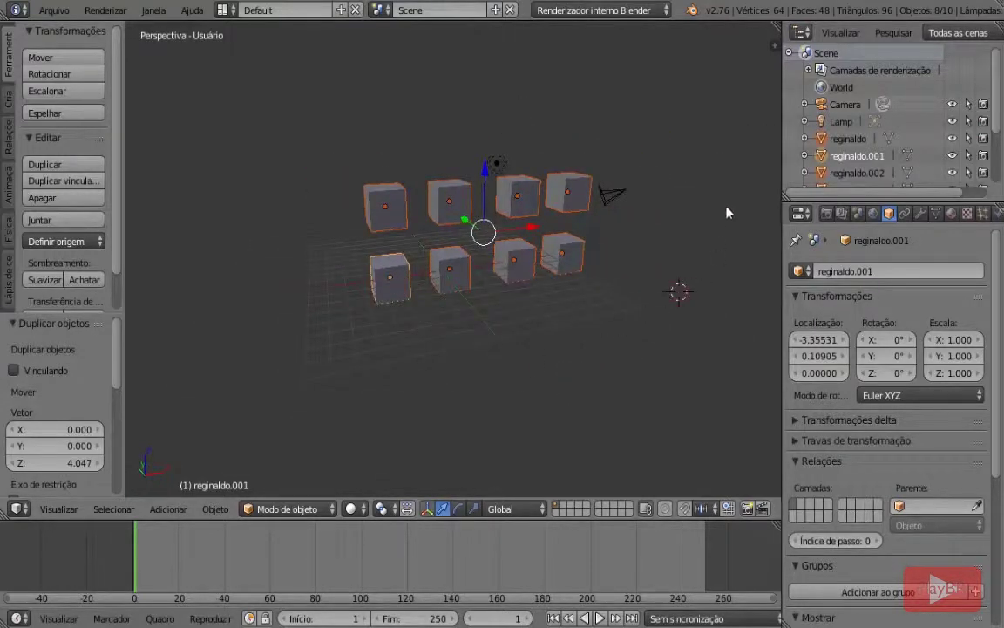
{"action": "left_click", "coordinate": [702, 165]}
{"action": "left_click", "coordinate": [342, 88]}
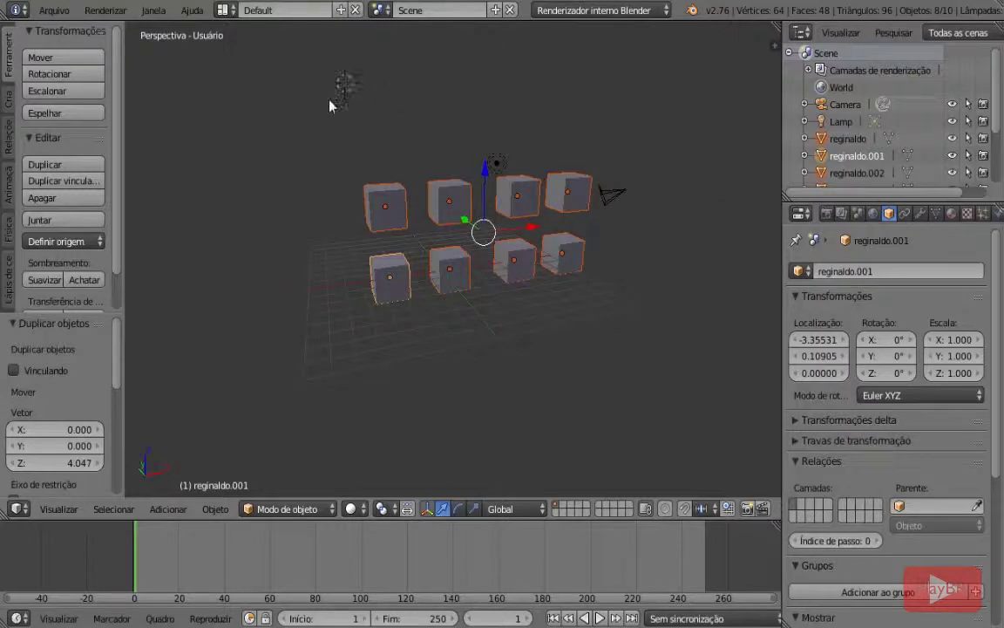
{"action": "left_click", "coordinate": [303, 145]}
{"action": "left_click", "coordinate": [327, 366]}
{"action": "left_click", "coordinate": [518, 379]}
{"action": "left_click", "coordinate": [697, 338]}
{"action": "left_click", "coordinate": [672, 157]}
{"action": "left_click", "coordinate": [643, 102]}
{"action": "left_click", "coordinate": [547, 85]}
{"action": "left_click", "coordinate": [448, 94]}
{"action": "left_click", "coordinate": [255, 290]}
{"action": "left_click", "coordinate": [607, 358]}
{"action": "left_click", "coordinate": [678, 218]}
{"action": "left_click", "coordinate": [628, 99]}
{"action": "left_click", "coordinate": [217, 116]}
{"action": "left_click", "coordinate": [208, 218]}
Add a cube mesh at the 3D cursor and delete it again.
{"action": "left_click", "coordinate": [168, 510]}
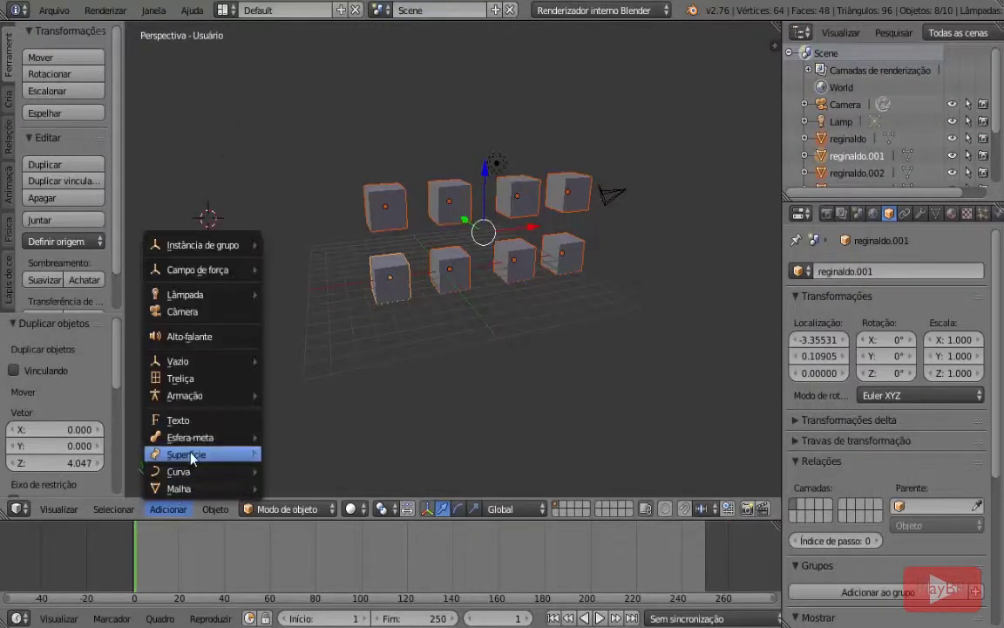
{"action": "mouse_move", "coordinate": [209, 485]}
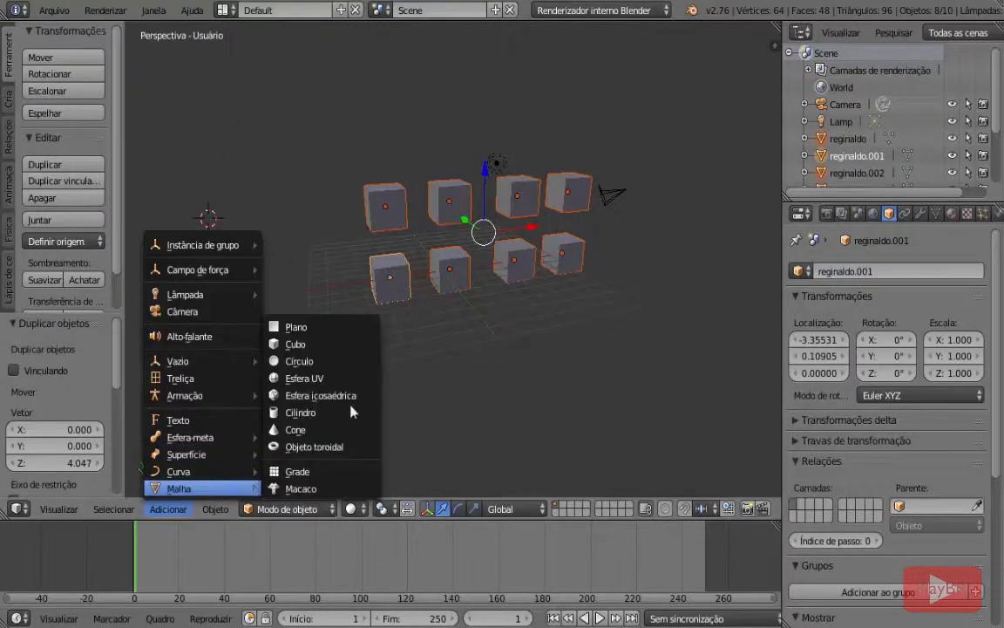
{"action": "left_click", "coordinate": [295, 343]}
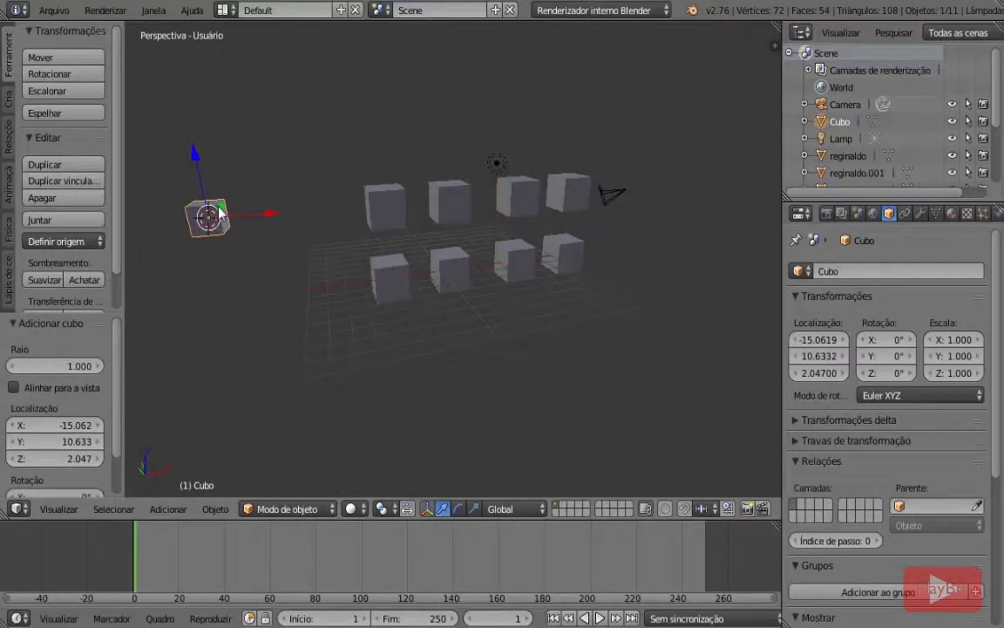
{"action": "key", "text": "x"}
{"action": "left_click", "coordinate": [220, 212]}
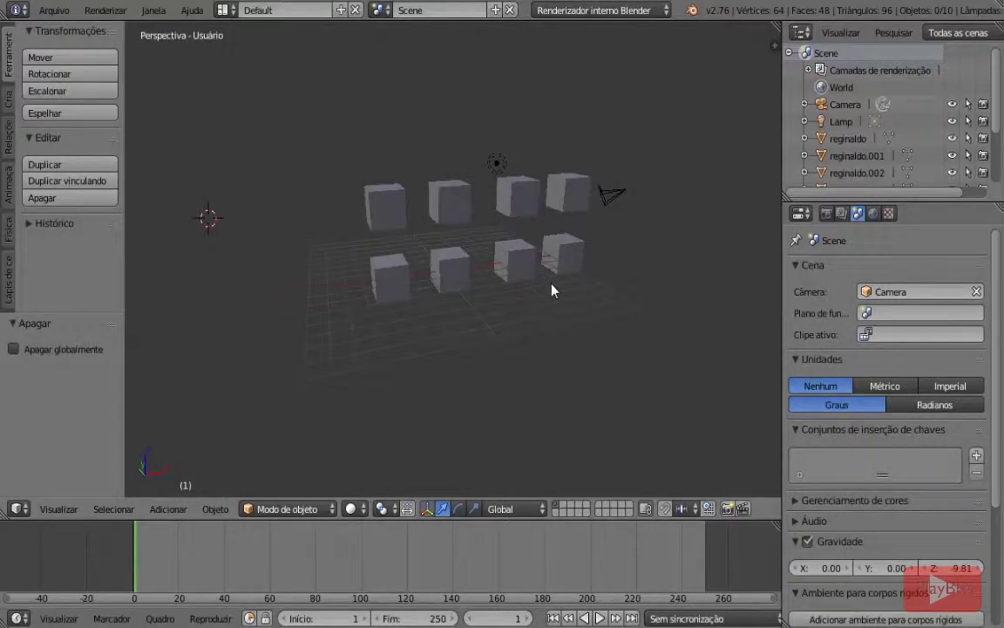
Examine both rows of cubes by orbiting the view and zooming in and out.
{"action": "middle_click_drag", "start_coordinate": [598, 267], "coordinate": [630, 260]}
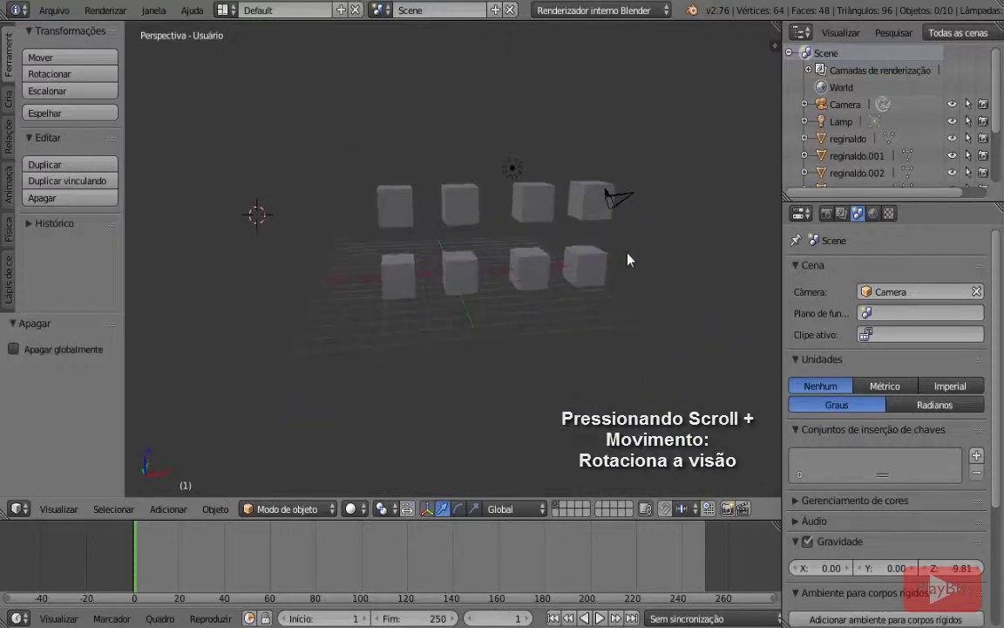
{"action": "scroll", "coordinate": [416, 337], "scroll_direction": "up", "scroll_amount": 5}
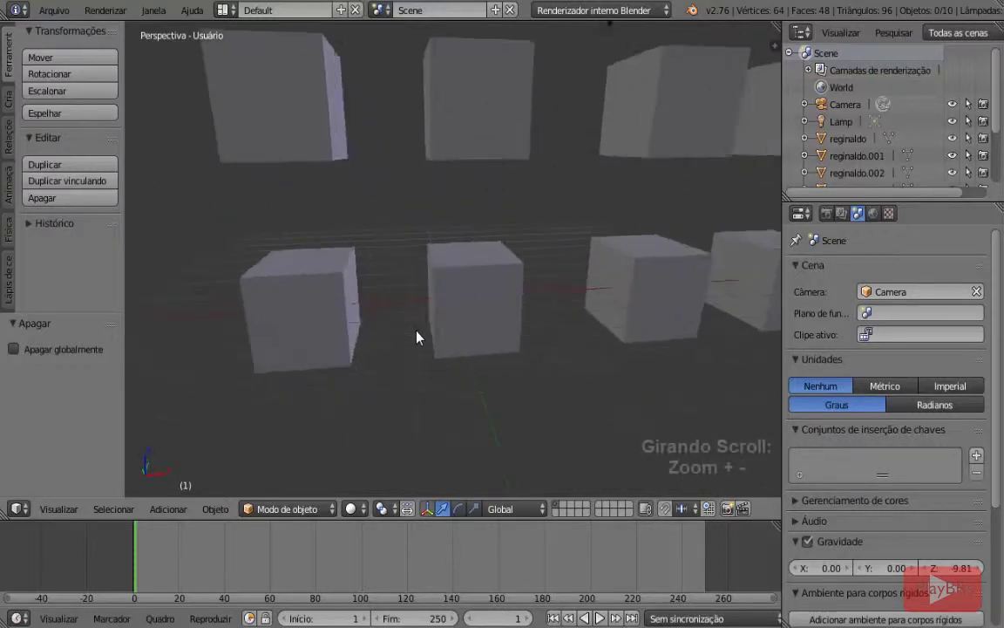
{"action": "scroll", "coordinate": [417, 337], "scroll_direction": "down", "scroll_amount": 4}
{"action": "middle_click_drag", "start_coordinate": [560, 272], "coordinate": [513, 275]}
{"action": "scroll", "coordinate": [510, 286], "scroll_direction": "up", "scroll_amount": 2}
{"action": "scroll", "coordinate": [471, 305], "scroll_direction": "down", "scroll_amount": 5}
{"action": "scroll", "coordinate": [441, 319], "scroll_direction": "up", "scroll_amount": 5}
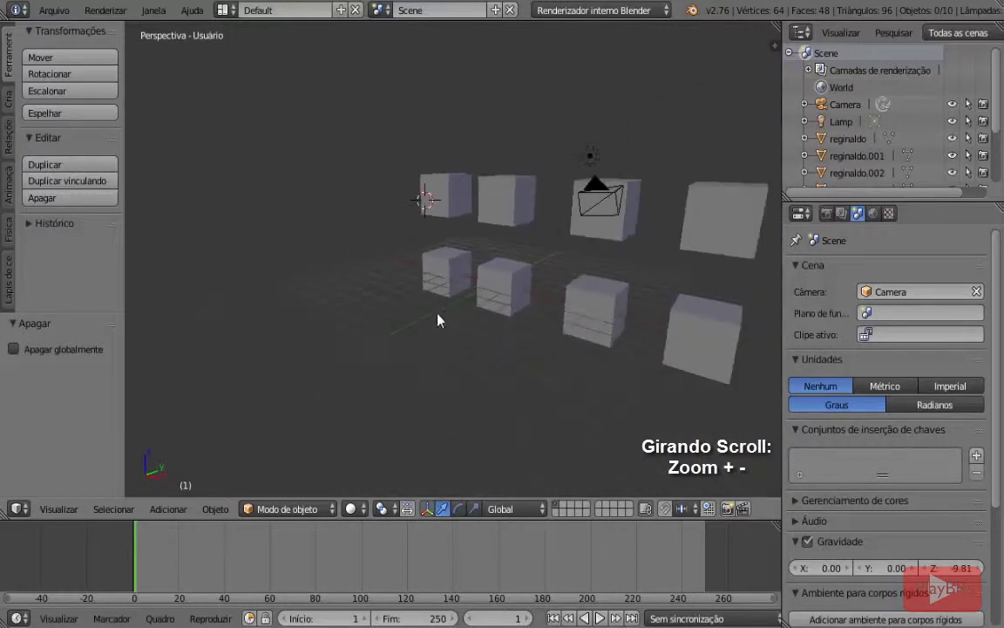
{"action": "middle_click_drag", "start_coordinate": [375, 330], "coordinate": [457, 302]}
{"action": "scroll", "coordinate": [431, 334], "scroll_direction": "down", "scroll_amount": 3}
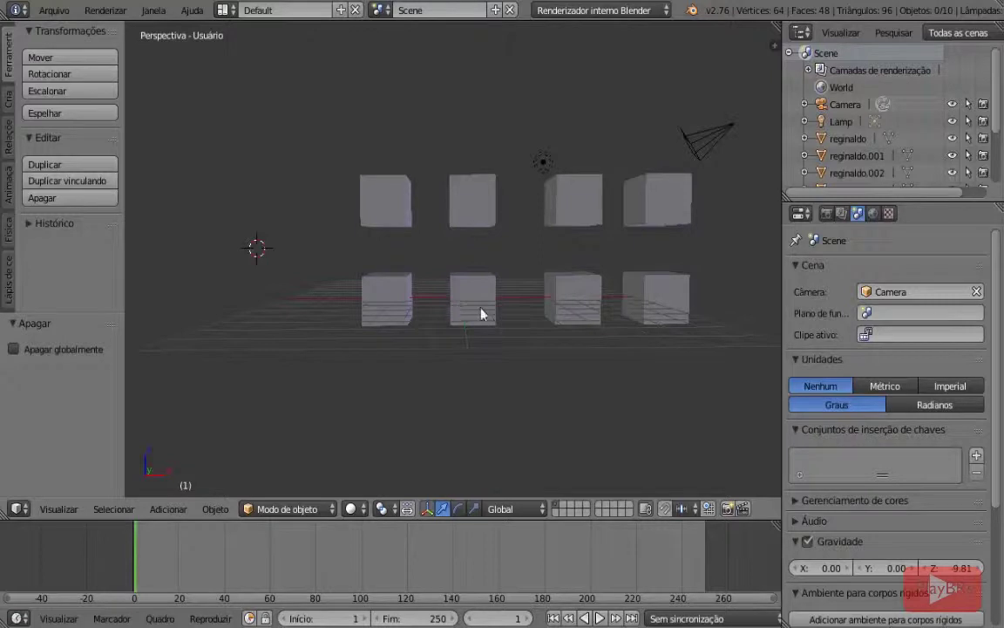
Pan the view across the cubes and shift it repeatedly up and down.
{"action": "middle_click_drag", "start_coordinate": [595, 299], "coordinate": [519, 350], "text": "shift"}
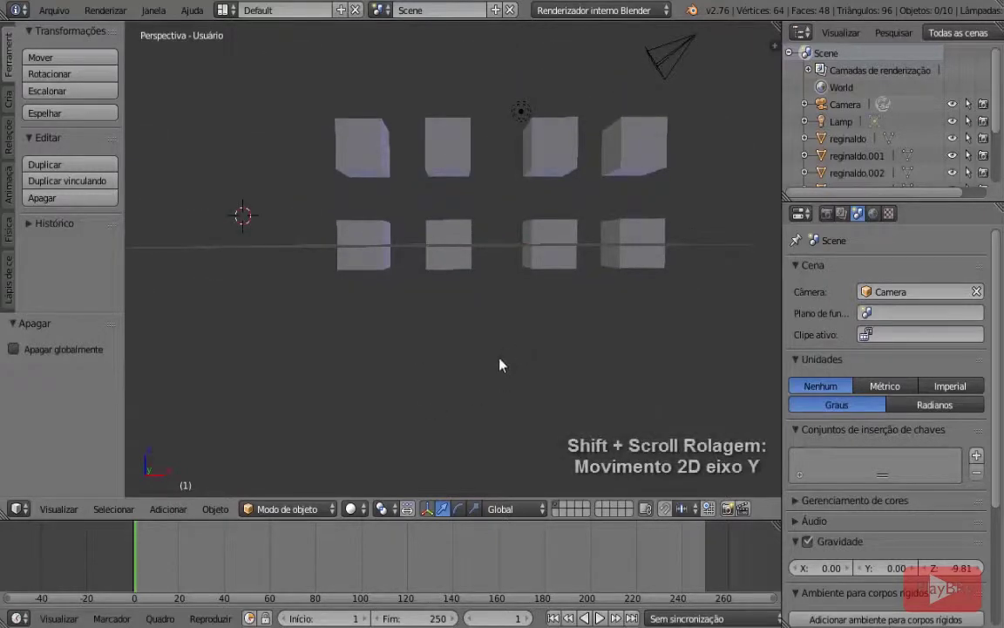
{"action": "scroll", "coordinate": [495, 368], "scroll_direction": "up", "scroll_amount": 5, "text": "shift"}
{"action": "scroll", "coordinate": [495, 370], "scroll_direction": "up", "scroll_amount": 1, "text": "shift"}
{"action": "scroll", "coordinate": [495, 370], "scroll_direction": "down", "scroll_amount": 7, "text": "shift"}
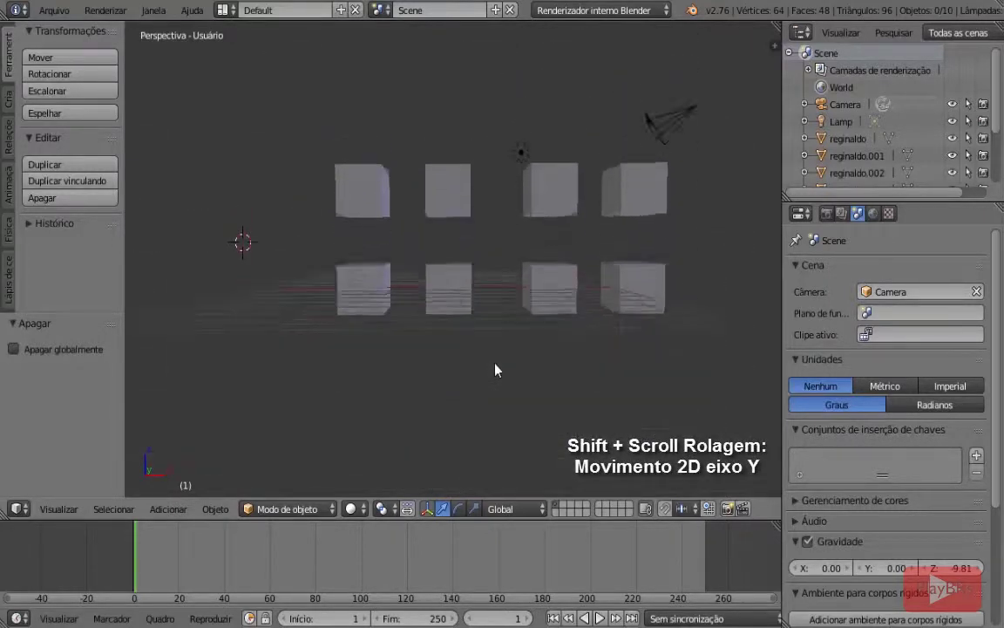
{"action": "scroll", "coordinate": [496, 370], "scroll_direction": "up", "scroll_amount": 4, "text": "shift"}
{"action": "scroll", "coordinate": [496, 370], "scroll_direction": "up", "scroll_amount": 3, "text": "shift"}
{"action": "scroll", "coordinate": [496, 370], "scroll_direction": "down", "scroll_amount": 4, "text": "shift"}
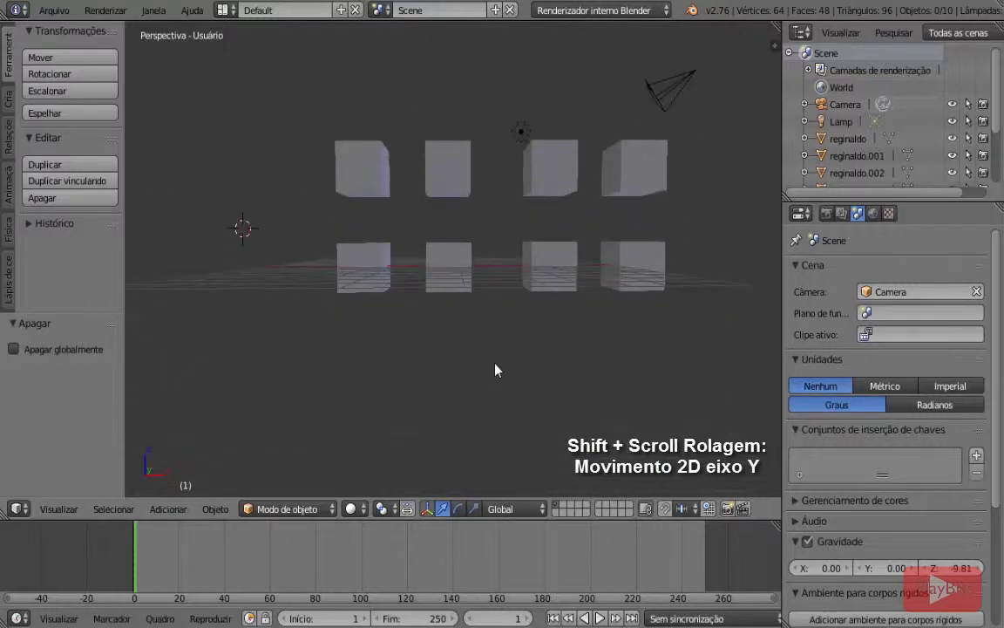
{"action": "scroll", "coordinate": [495, 370], "scroll_direction": "up", "scroll_amount": 2, "text": "shift"}
{"action": "scroll", "coordinate": [495, 369], "scroll_direction": "down", "scroll_amount": 2, "text": "shift"}
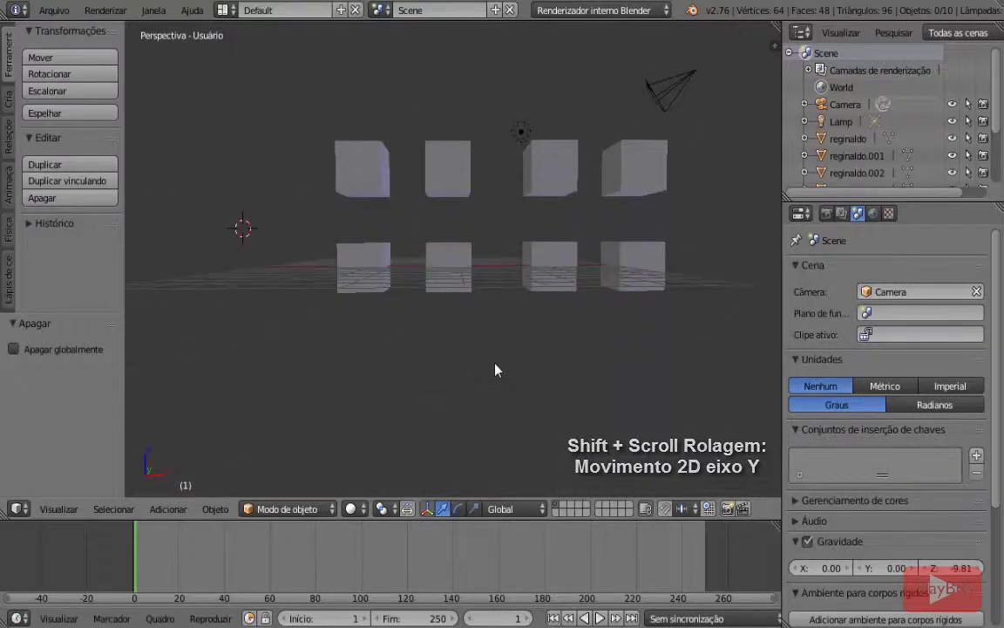
Shift the view of the cubes repeatedly sideways in both directions.
{"action": "scroll", "coordinate": [495, 370], "scroll_direction": "down", "scroll_amount": 4, "text": "ctrl"}
{"action": "scroll", "coordinate": [496, 370], "scroll_direction": "up", "scroll_amount": 1, "text": "ctrl"}
{"action": "scroll", "coordinate": [496, 370], "scroll_direction": "up", "scroll_amount": 5, "text": "ctrl"}
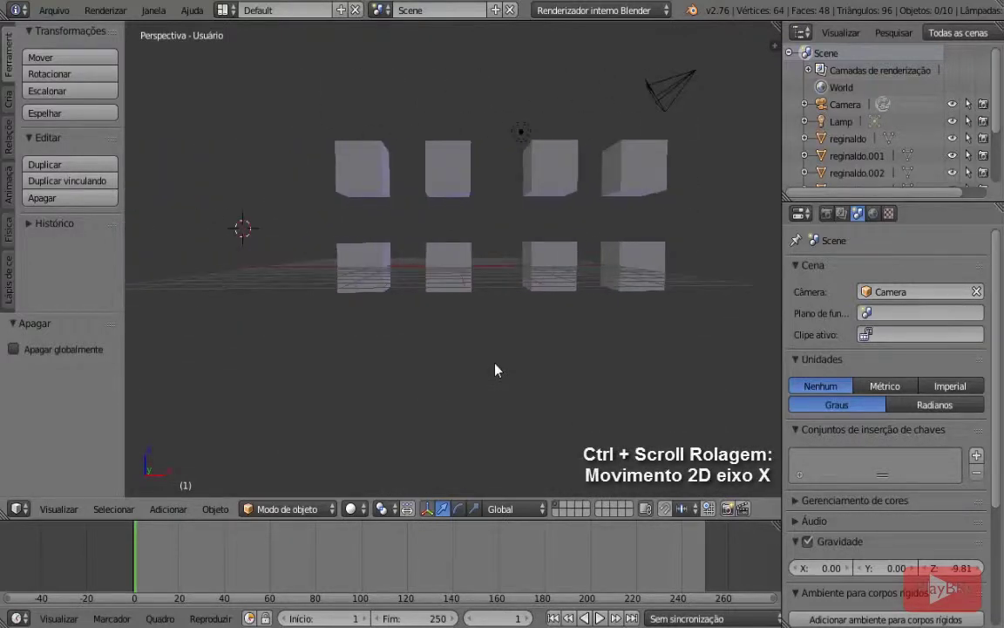
{"action": "scroll", "coordinate": [495, 370], "scroll_direction": "down", "scroll_amount": 8, "text": "ctrl"}
{"action": "scroll", "coordinate": [496, 370], "scroll_direction": "up", "scroll_amount": 11, "text": "ctrl"}
{"action": "scroll", "coordinate": [496, 370], "scroll_direction": "down", "scroll_amount": 6, "text": "ctrl"}
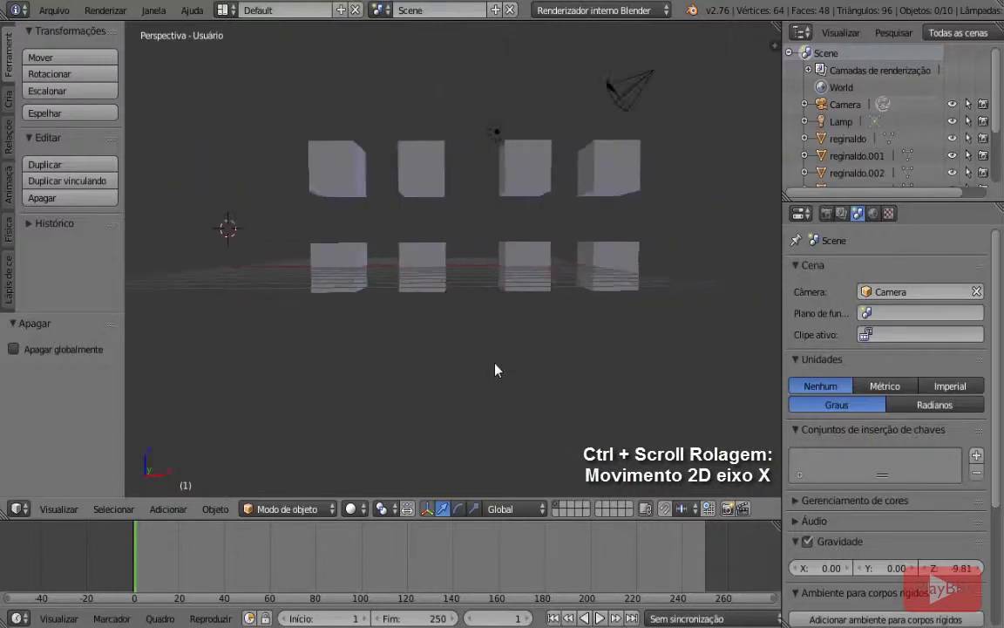
{"action": "scroll", "coordinate": [495, 369], "scroll_direction": "up", "scroll_amount": 7, "text": "ctrl"}
{"action": "scroll", "coordinate": [495, 370], "scroll_direction": "down", "scroll_amount": 5, "text": "ctrl"}
{"action": "scroll", "coordinate": [495, 370], "scroll_direction": "down", "scroll_amount": 3, "text": "ctrl"}
Select each of the eight cubes individually, from the fourth upper cube around to the fourth lower cube.
{"action": "middle_click_drag", "start_coordinate": [587, 287], "coordinate": [534, 322]}
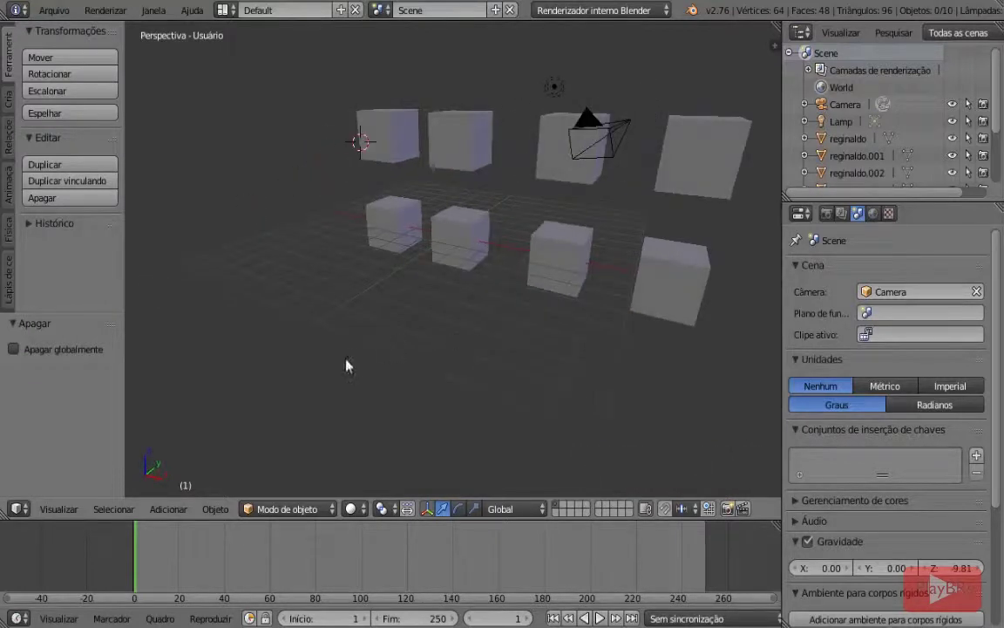
{"action": "middle_click_drag", "start_coordinate": [346, 367], "coordinate": [418, 315]}
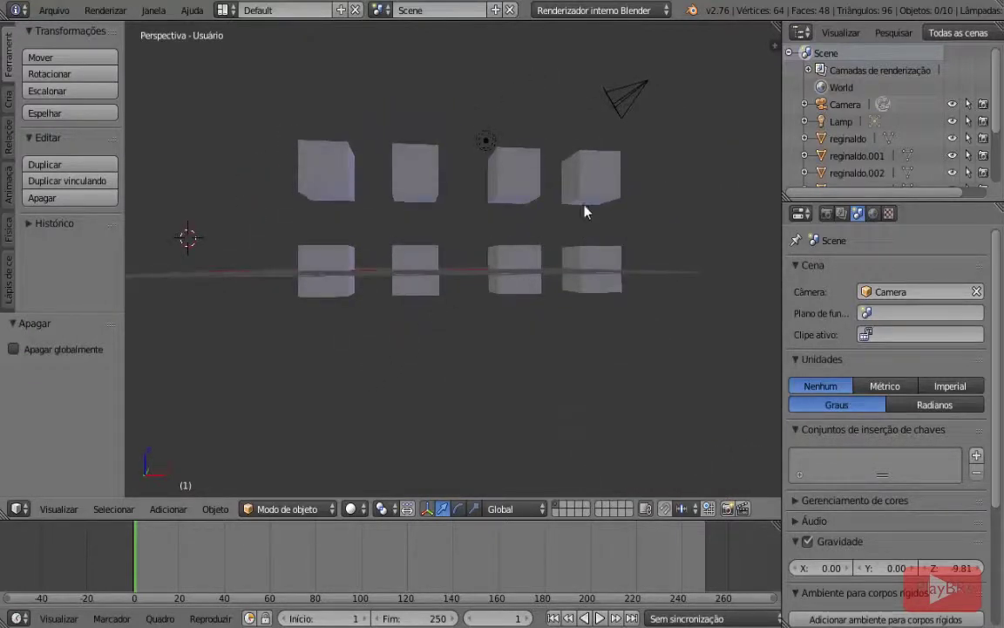
{"action": "middle_click_drag", "start_coordinate": [585, 211], "coordinate": [511, 282]}
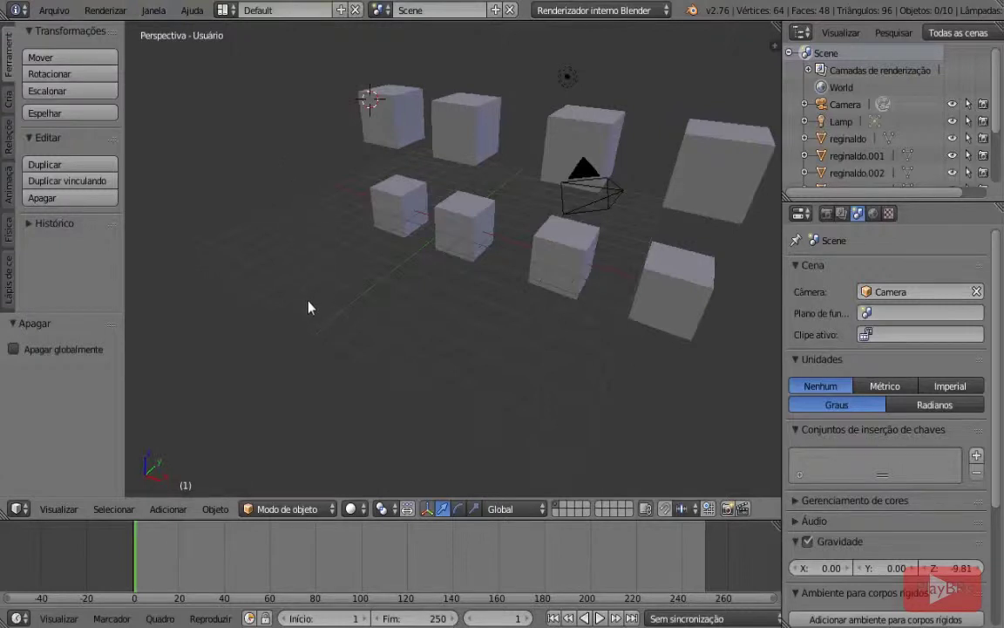
{"action": "middle_click_drag", "start_coordinate": [299, 323], "coordinate": [571, 324]}
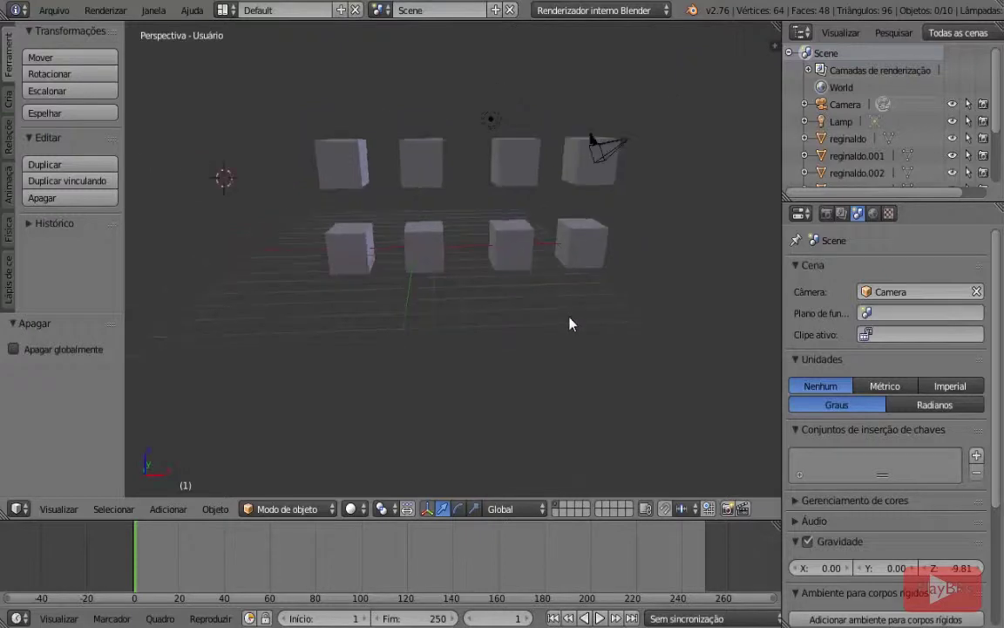
{"action": "middle_click_drag", "start_coordinate": [635, 285], "coordinate": [573, 247]}
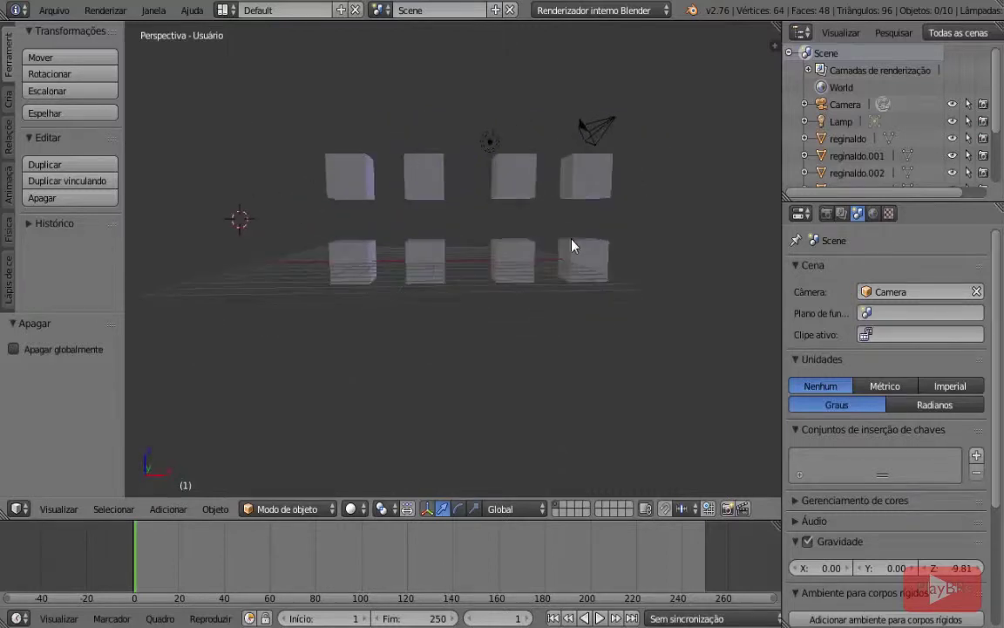
{"action": "right_click", "coordinate": [604, 185]}
{"action": "right_click", "coordinate": [510, 196]}
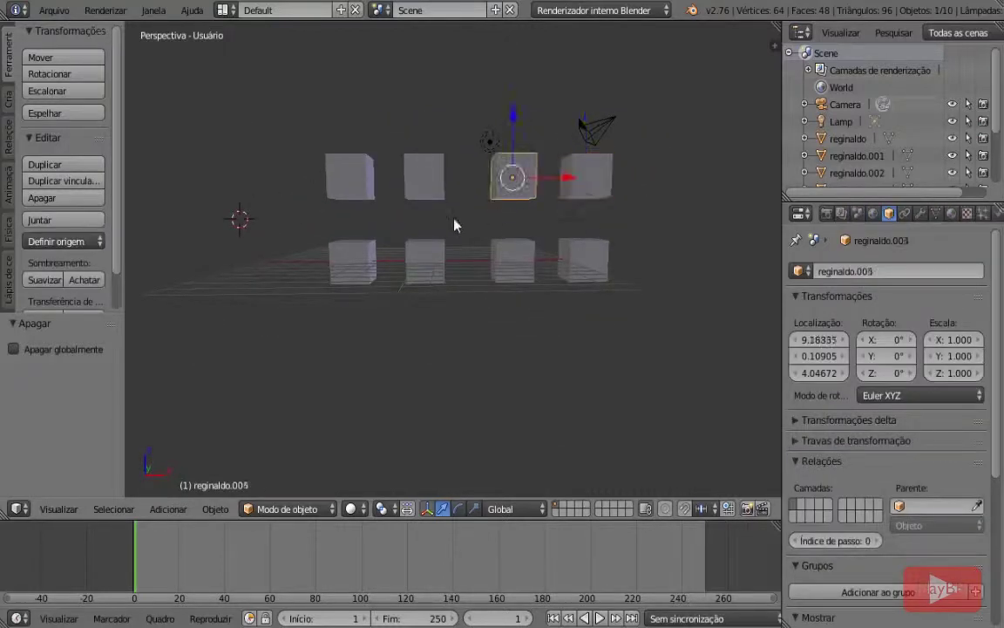
{"action": "right_click", "coordinate": [421, 185]}
{"action": "right_click", "coordinate": [349, 185]}
{"action": "right_click", "coordinate": [354, 253]}
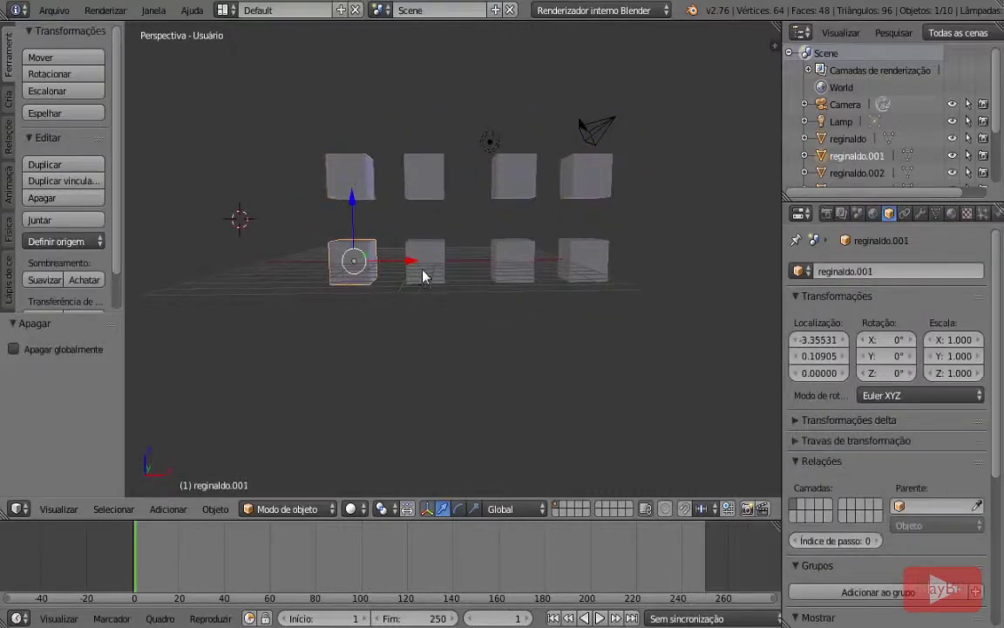
{"action": "right_click", "coordinate": [425, 260]}
{"action": "right_click", "coordinate": [513, 260]}
{"action": "right_click", "coordinate": [578, 258]}
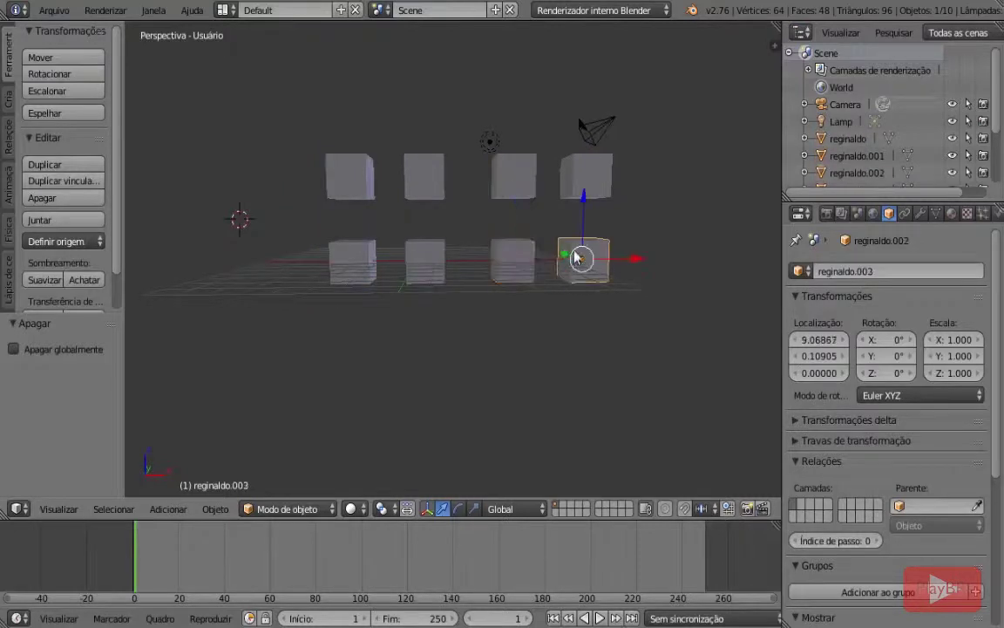
Extend the selection from the fourth lower cube to the second, third and fourth cubes of both rows.
{"action": "right_click", "coordinate": [588, 170], "text": "shift"}
{"action": "right_click", "coordinate": [521, 177], "text": "shift"}
{"action": "right_click", "coordinate": [510, 255], "text": "shift"}
{"action": "right_click", "coordinate": [425, 265], "text": "shift"}
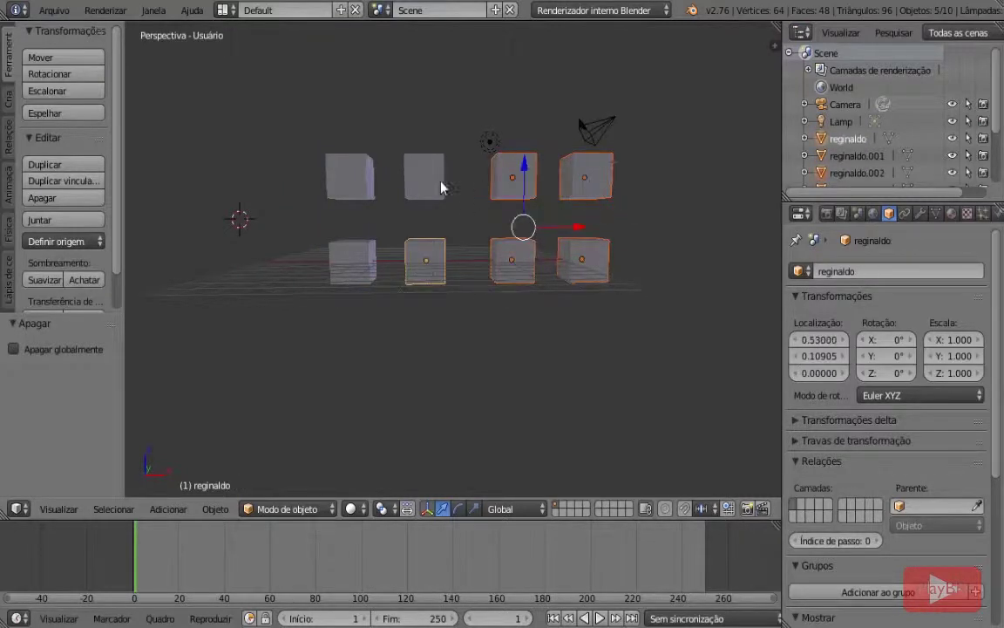
{"action": "right_click", "coordinate": [431, 185], "text": "shift"}
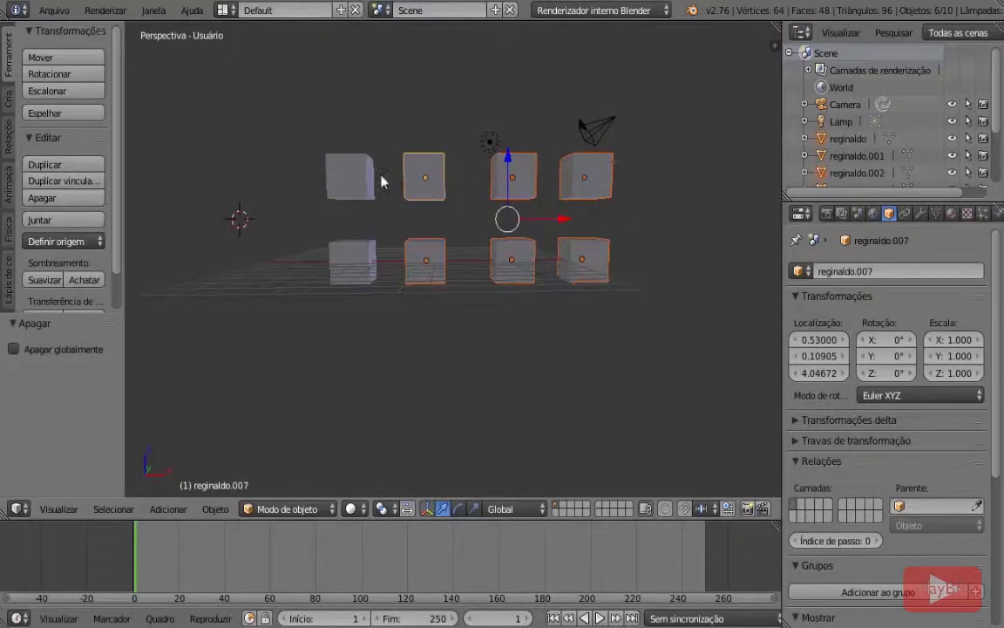
Select only the fourth lower cube, then box-select all eight cubes together with the lamp and camera.
{"action": "right_click", "coordinate": [600, 268]}
{"action": "key", "text": "b"}
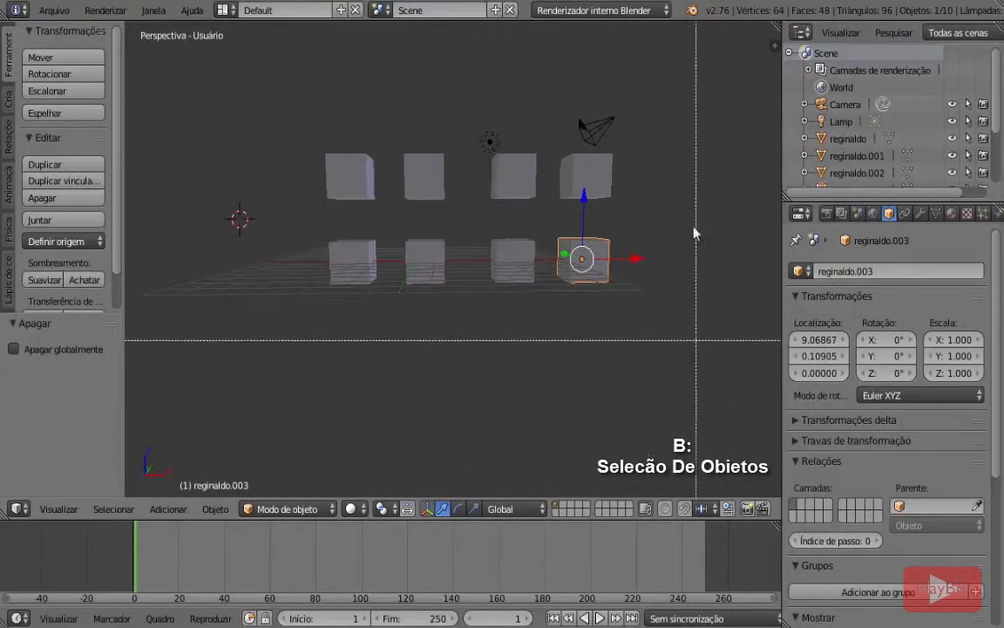
{"action": "left_click_drag", "start_coordinate": [273, 119], "coordinate": [736, 370]}
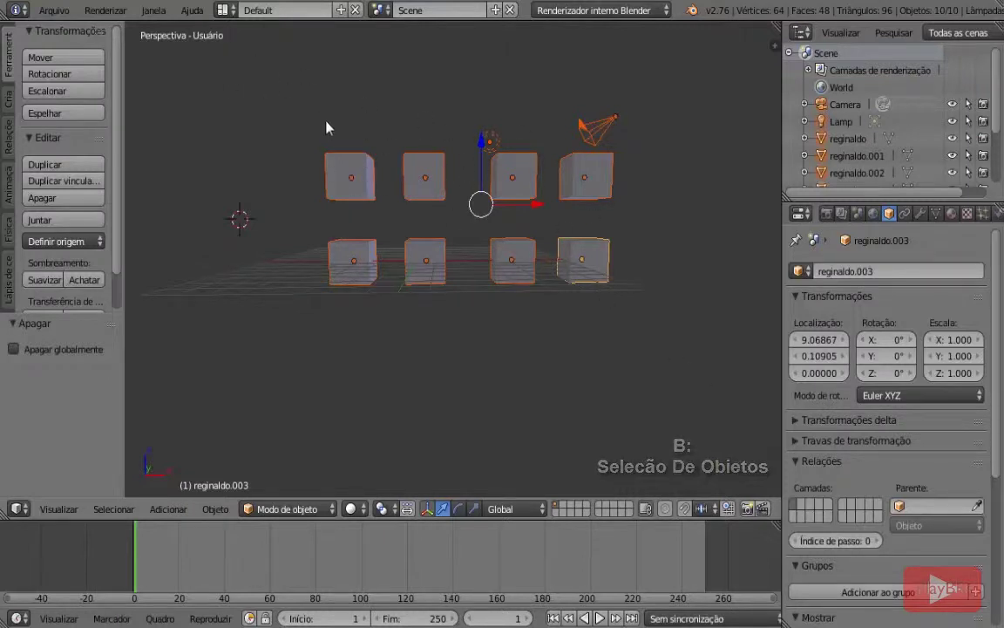
{"action": "key", "text": "b"}
{"action": "key", "text": "Escape"}
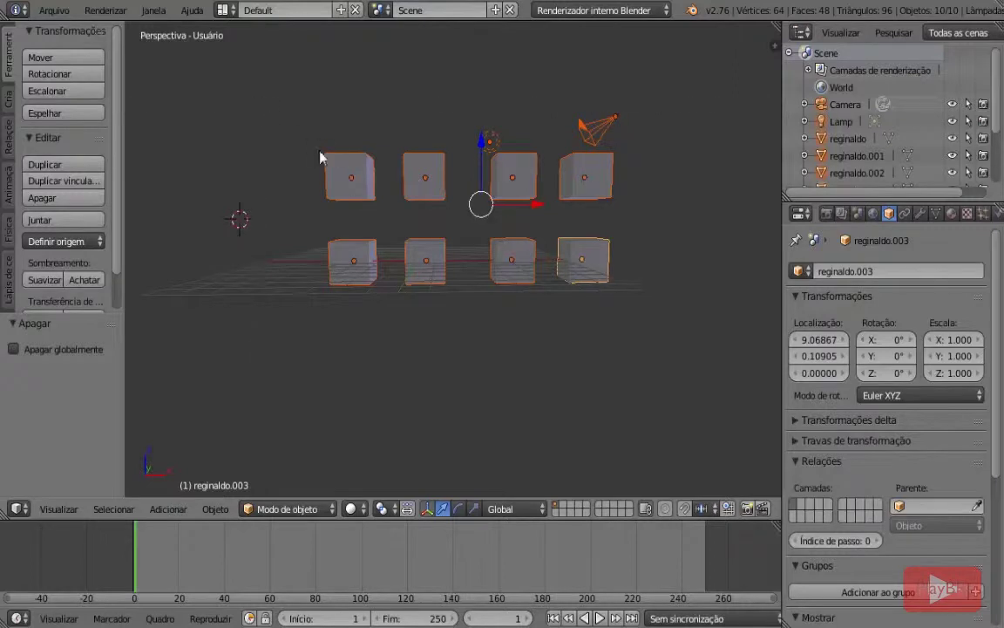
Select only the first upper cube, then circle-select the other three upper cubes and the third and fourth lower cubes.
{"action": "right_click", "coordinate": [364, 178]}
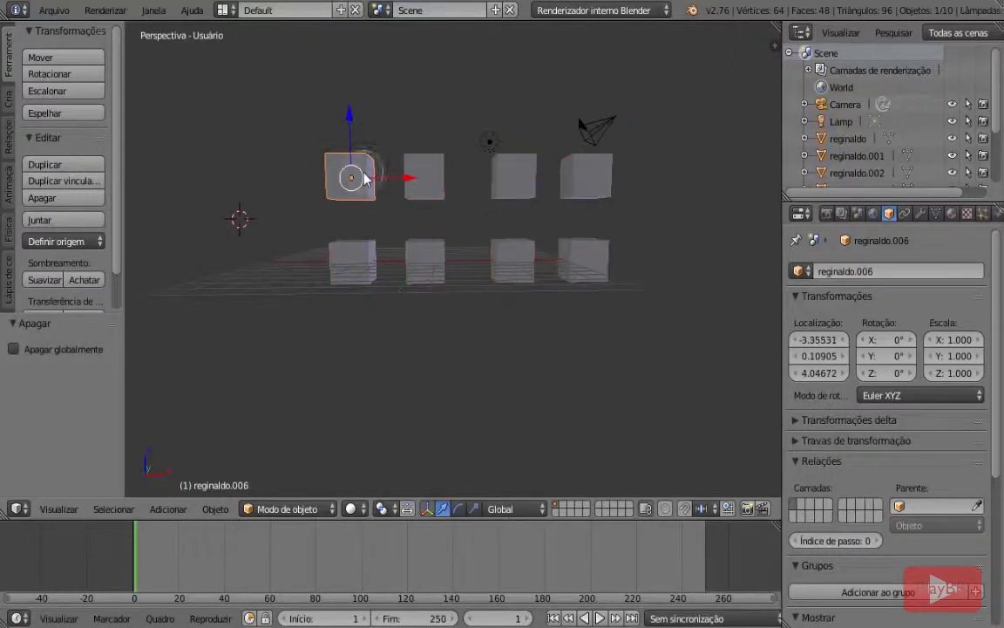
{"action": "key", "text": "c"}
{"action": "scroll", "coordinate": [403, 342], "scroll_direction": "down", "scroll_amount": 20}
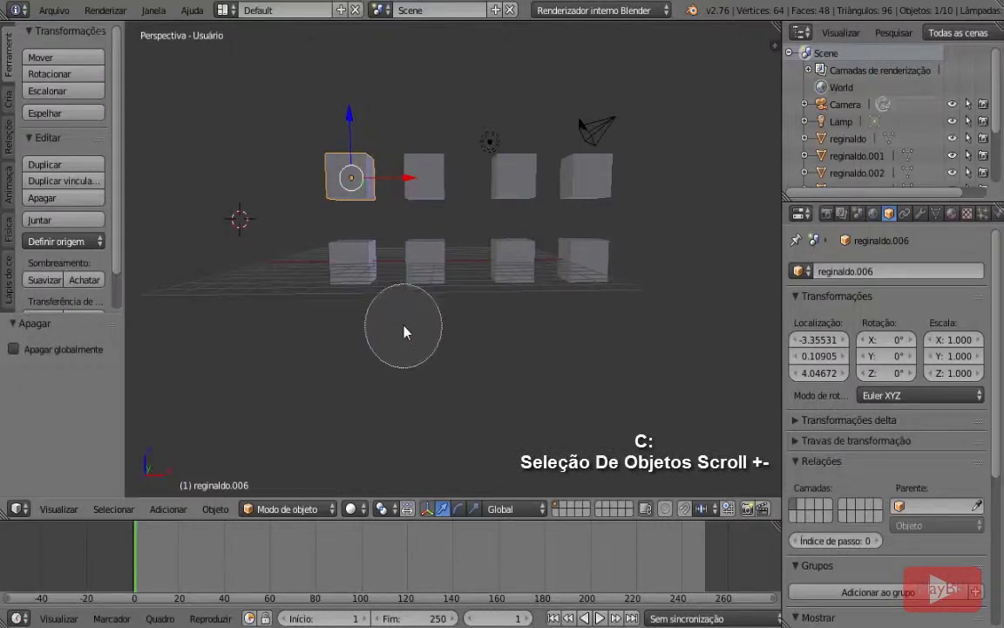
{"action": "scroll", "coordinate": [441, 257], "scroll_direction": "down", "scroll_amount": 5}
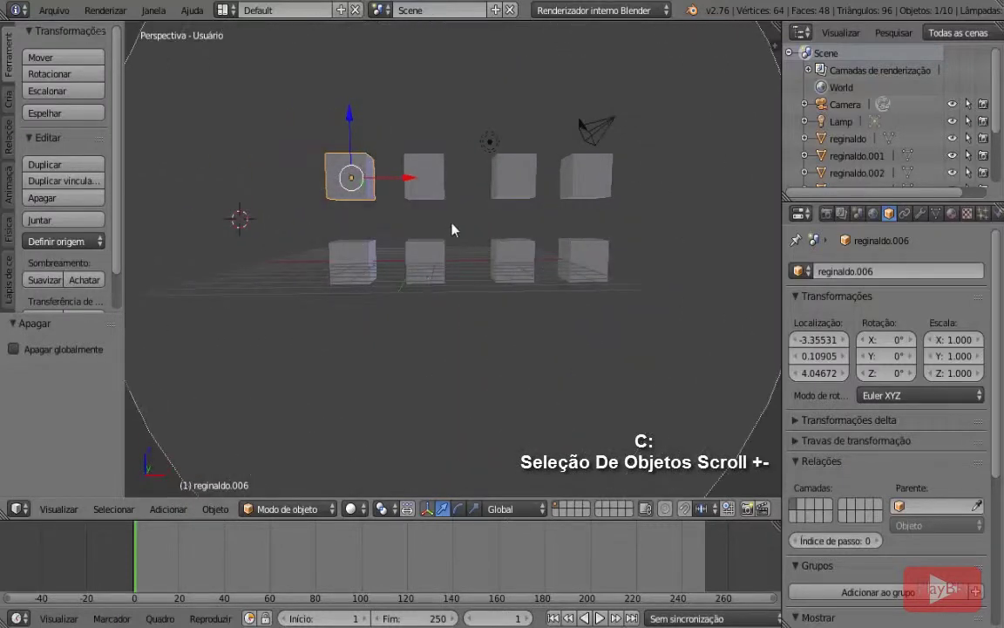
{"action": "scroll", "coordinate": [452, 229], "scroll_direction": "up", "scroll_amount": 20}
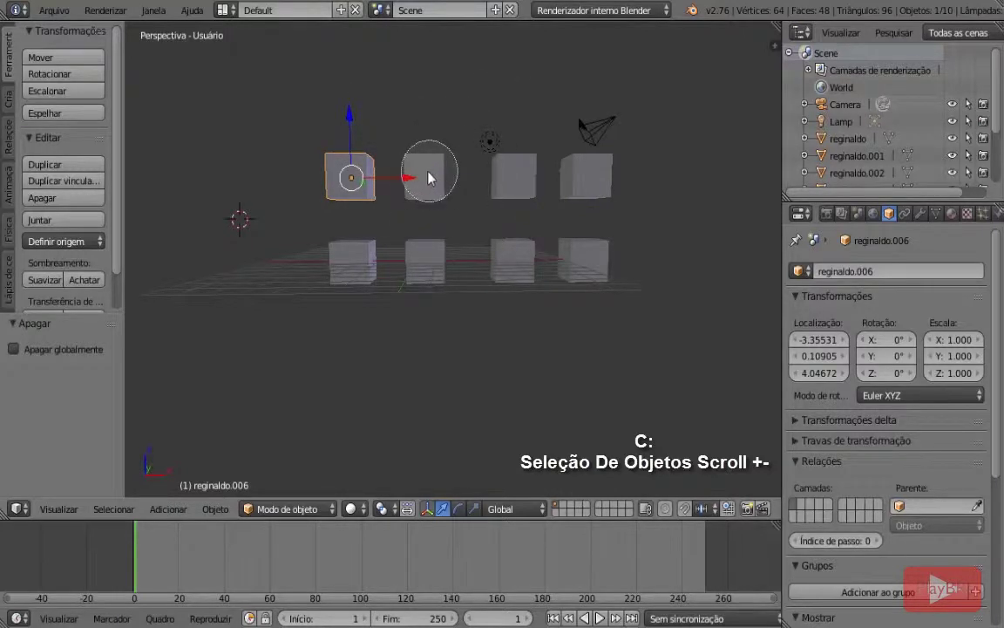
{"action": "mouse_move", "coordinate": [422, 181]}
{"action": "left_mouse_down"}
{"action": "mouse_move", "coordinate": [595, 182]}
{"action": "mouse_move", "coordinate": [595, 227]}
{"action": "mouse_move", "coordinate": [572, 270]}
{"action": "mouse_move", "coordinate": [538, 274]}
{"action": "left_mouse_up"}
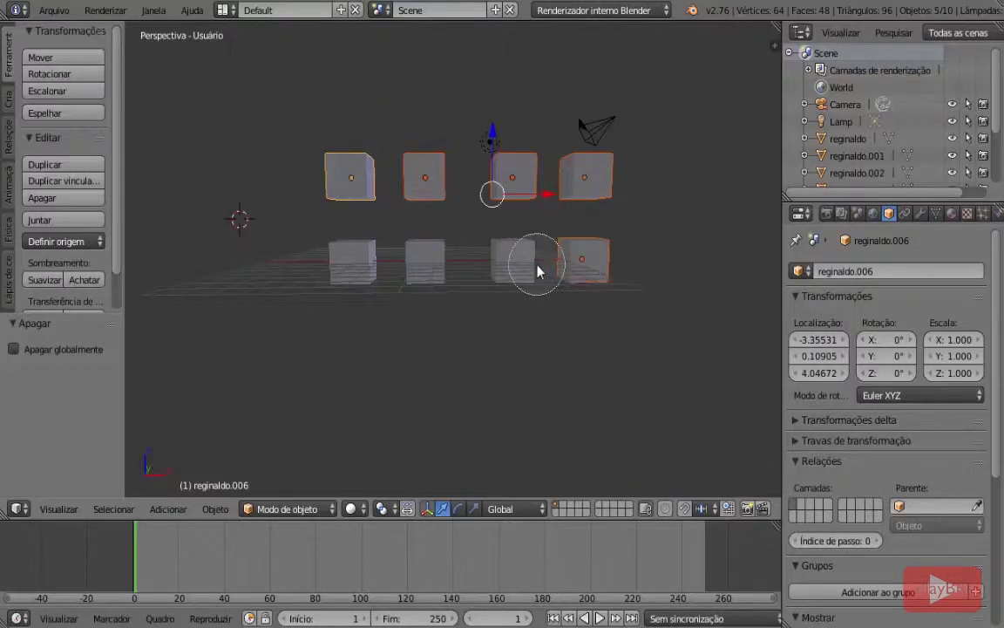
{"action": "scroll", "coordinate": [479, 265], "scroll_direction": "down", "scroll_amount": 6}
{"action": "right_click", "coordinate": [479, 257]}
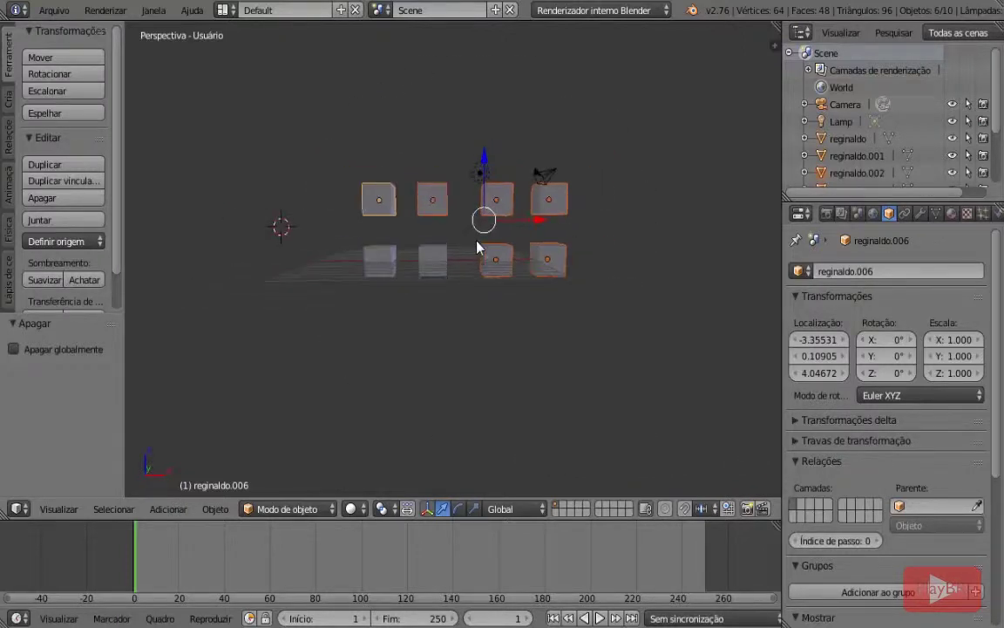
Circle-select the first two lower cubes, the lamp and the camera as well, using a greatly enlarged selection circle.
{"action": "scroll", "coordinate": [460, 272], "scroll_direction": "up", "scroll_amount": 1}
{"action": "key", "text": "c"}
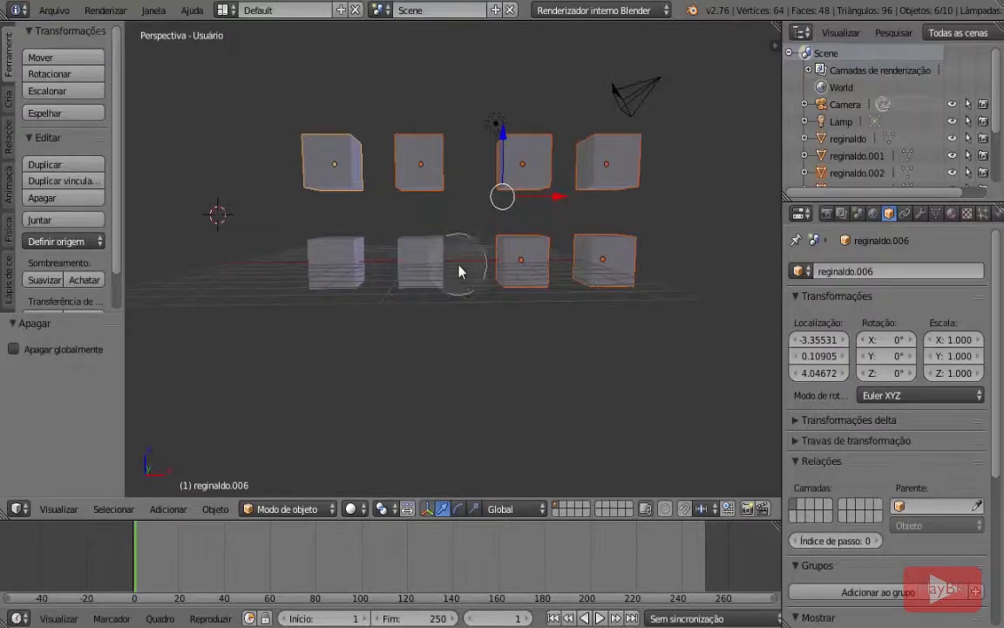
{"action": "scroll", "coordinate": [449, 281], "scroll_direction": "down", "scroll_amount": 6}
{"action": "scroll", "coordinate": [443, 283], "scroll_direction": "down", "scroll_amount": 5}
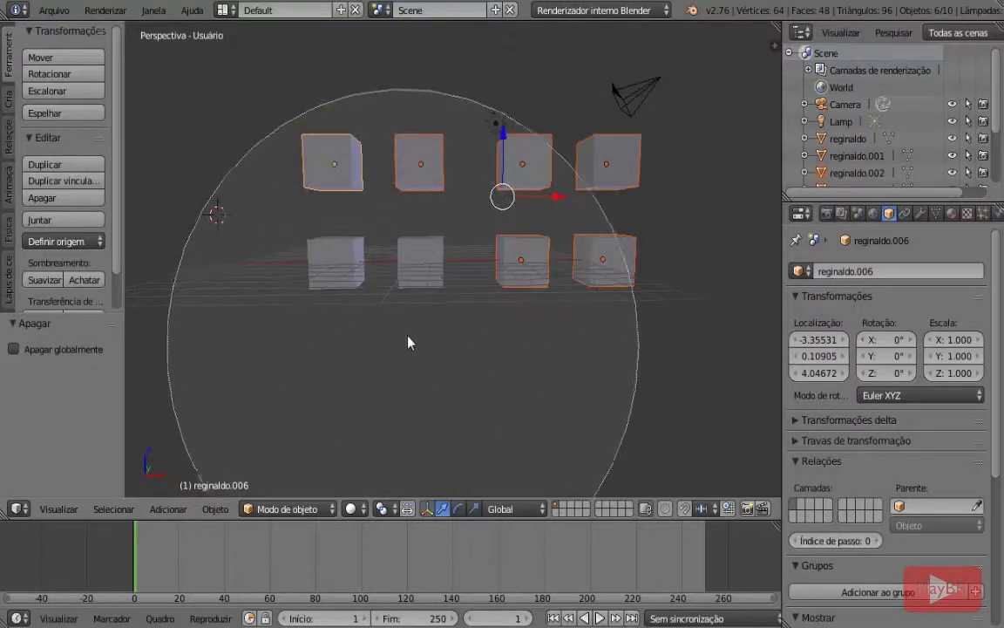
{"action": "left_click", "coordinate": [397, 254]}
{"action": "left_click_drag", "start_coordinate": [460, 344], "coordinate": [594, 225]}
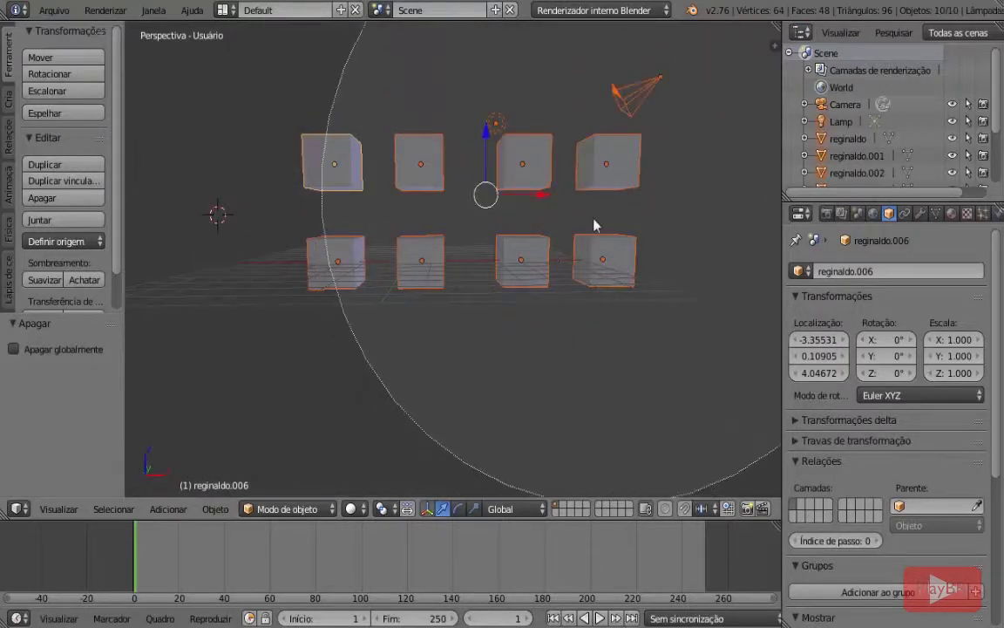
Select only the fourth lower cube and move it along X and Y to about X 9.99, Y -2.80.
{"action": "right_click", "coordinate": [561, 271]}
{"action": "right_click", "coordinate": [561, 271]}
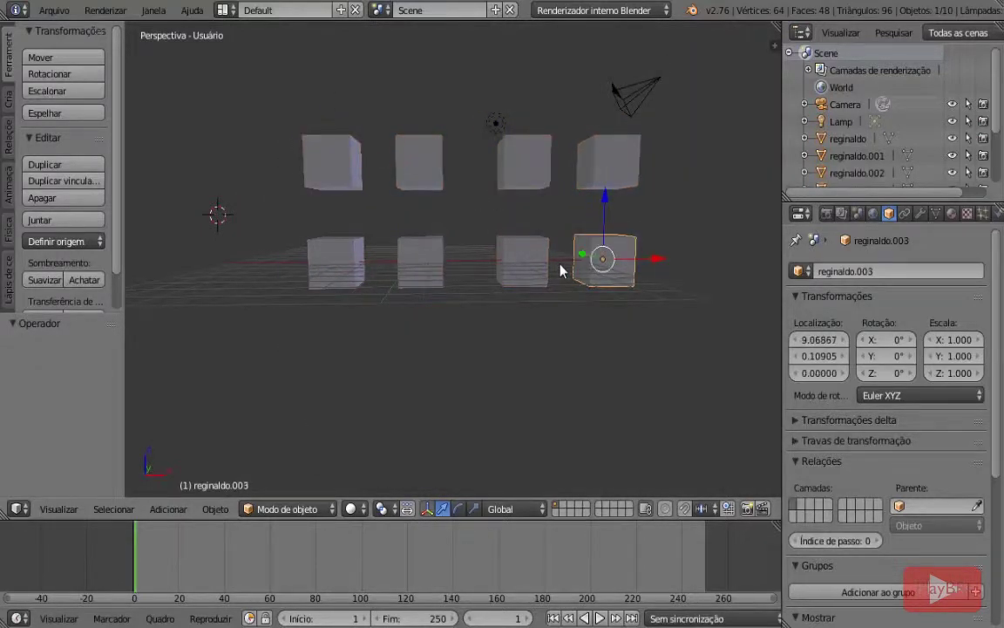
{"action": "middle_click_drag", "start_coordinate": [562, 271], "coordinate": [585, 255]}
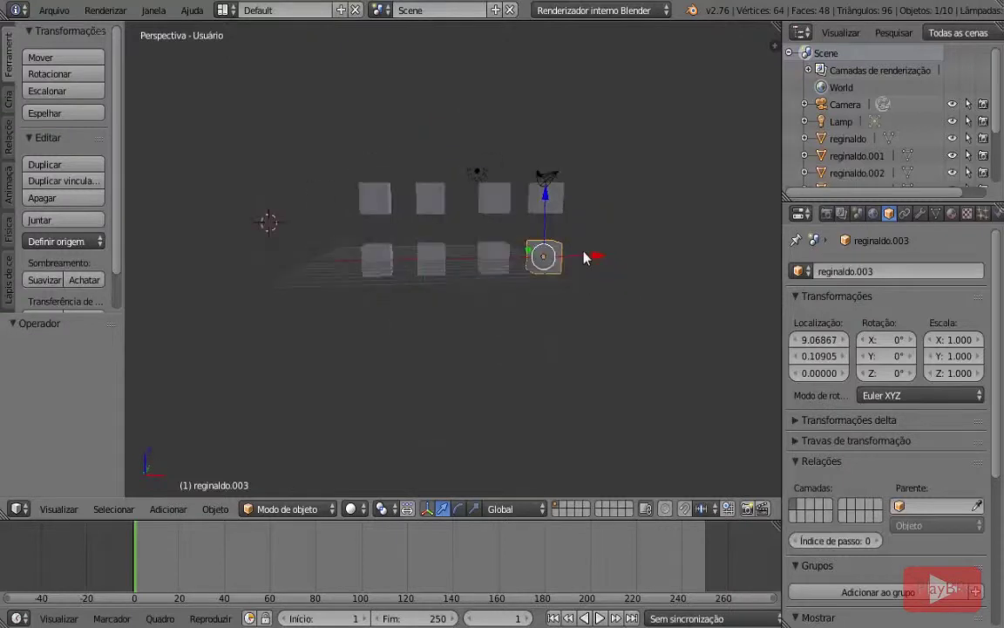
{"action": "scroll", "coordinate": [432, 281], "scroll_direction": "up", "scroll_amount": 3}
{"action": "middle_click_drag", "start_coordinate": [360, 291], "coordinate": [506, 304]}
{"action": "scroll", "coordinate": [556, 247], "scroll_direction": "up", "scroll_amount": 1}
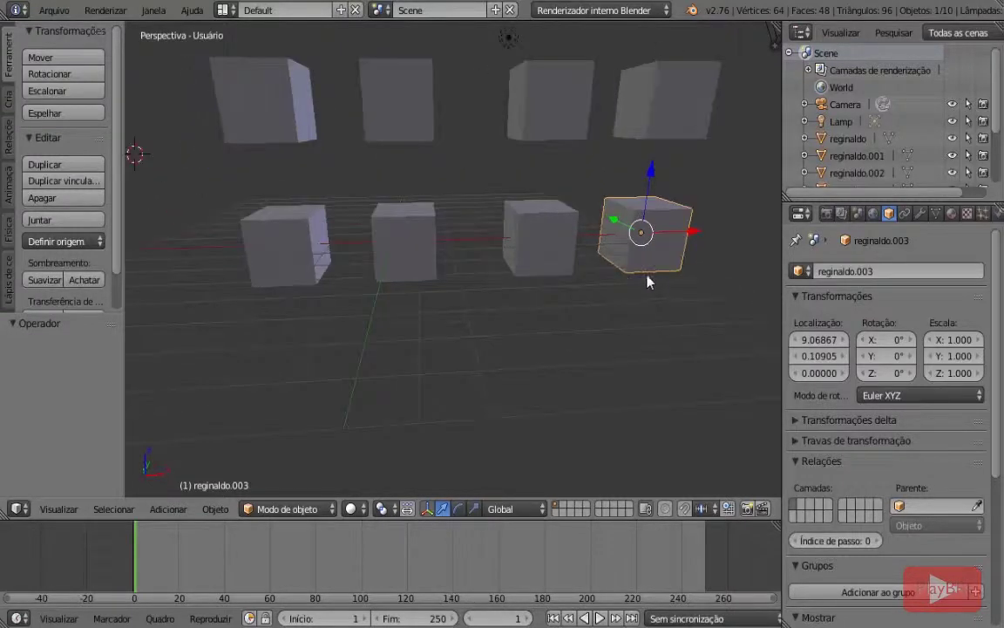
{"action": "middle_click_drag", "start_coordinate": [593, 313], "coordinate": [421, 309]}
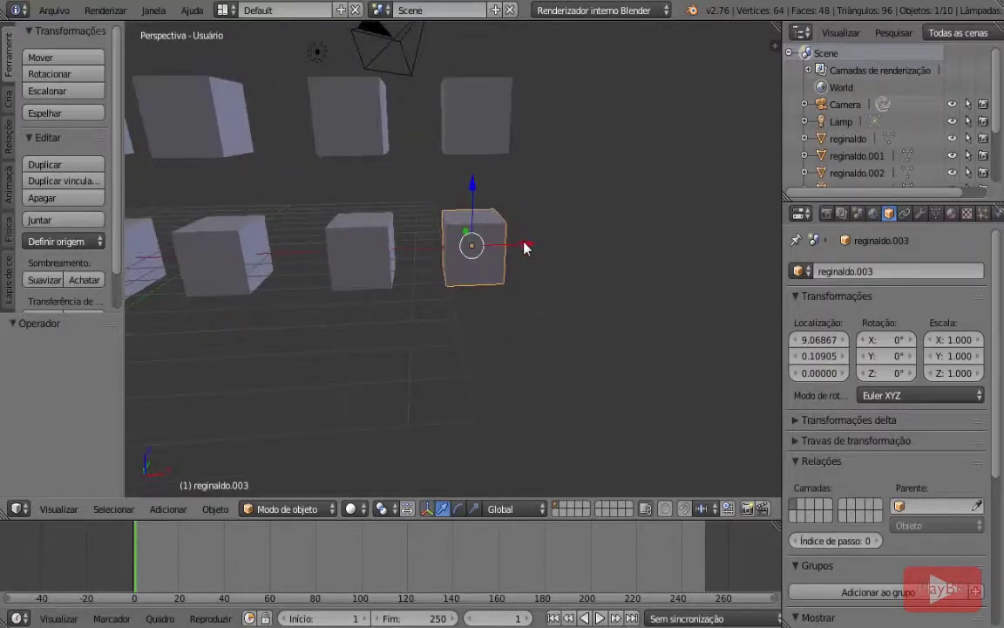
{"action": "left_click_drag", "start_coordinate": [526, 248], "coordinate": [533, 287]}
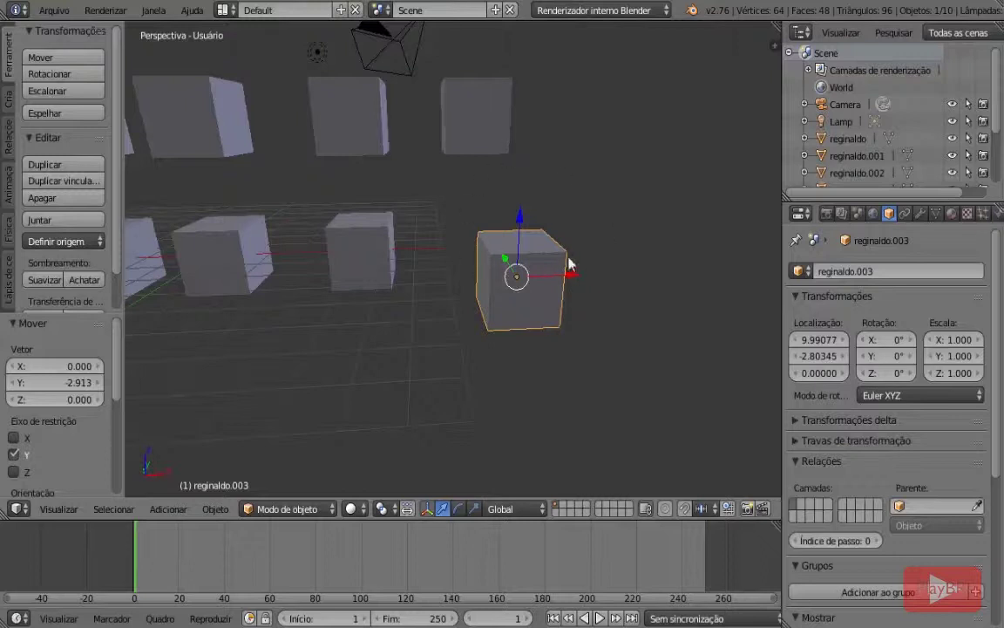
{"action": "scroll", "coordinate": [572, 263], "scroll_direction": "down", "scroll_amount": 4}
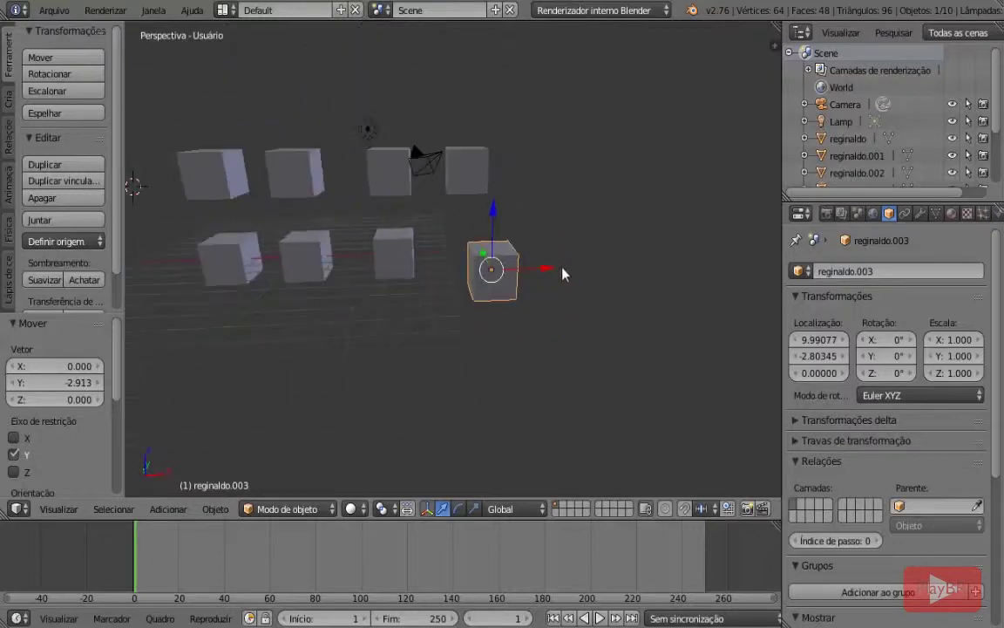
{"action": "scroll", "coordinate": [564, 274], "scroll_direction": "up", "scroll_amount": 4}
{"action": "scroll", "coordinate": [552, 284], "scroll_direction": "down", "scroll_amount": 3}
{"action": "scroll", "coordinate": [552, 283], "scroll_direction": "up", "scroll_amount": 3}
{"action": "scroll", "coordinate": [552, 284], "scroll_direction": "down", "scroll_amount": 4}
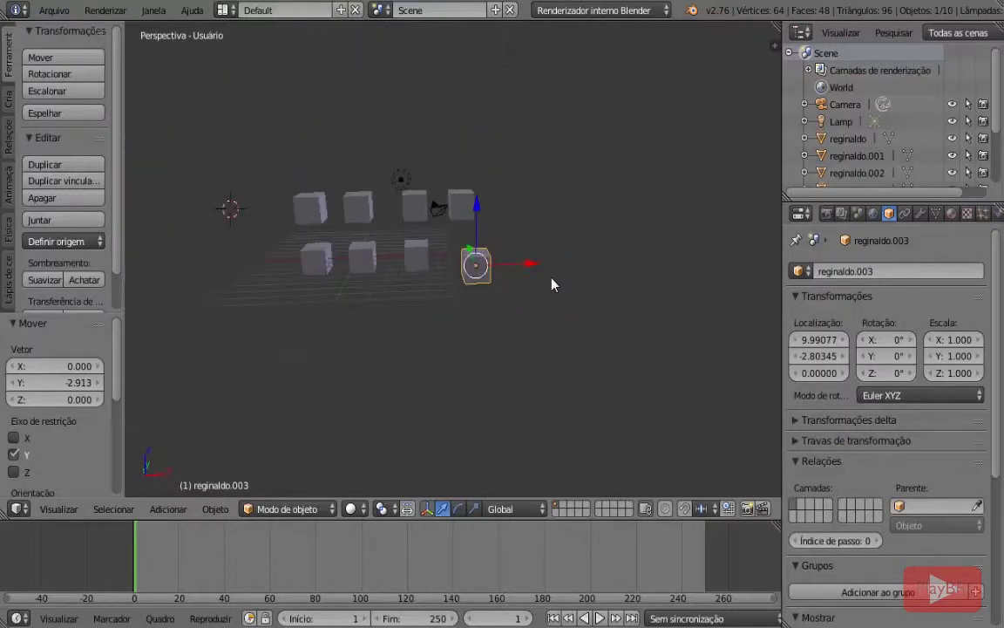
{"action": "scroll", "coordinate": [552, 283], "scroll_direction": "up", "scroll_amount": 4}
{"action": "scroll", "coordinate": [552, 283], "scroll_direction": "up", "scroll_amount": 1}
Try moving the fourth lower cube freely, and try moving it locked to the X axis.
{"action": "key", "text": "g"}
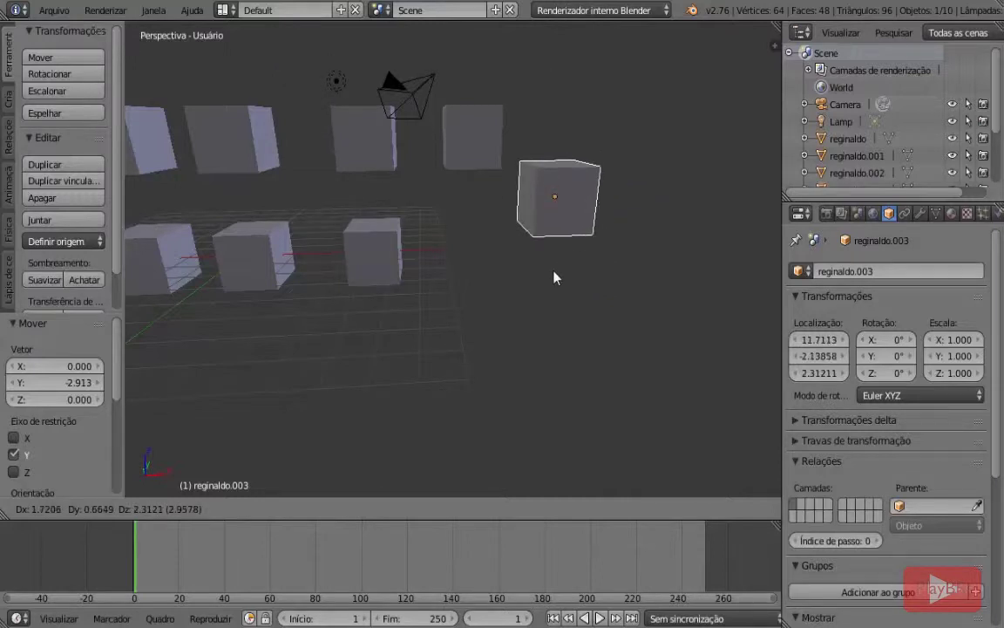
{"action": "left_click", "coordinate": [544, 315]}
{"action": "key", "text": "g"}
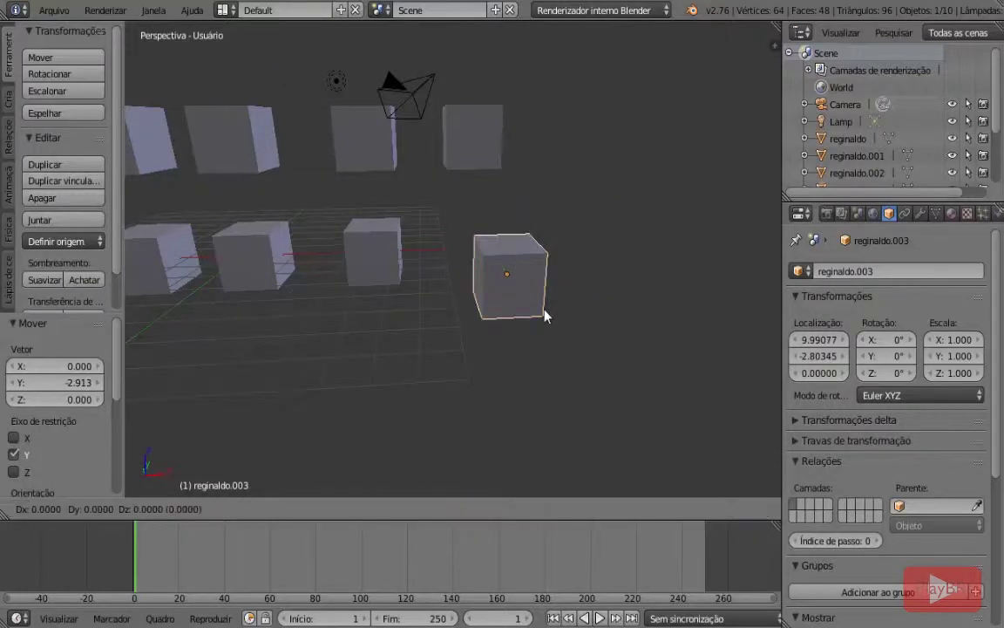
{"action": "key", "text": "x"}
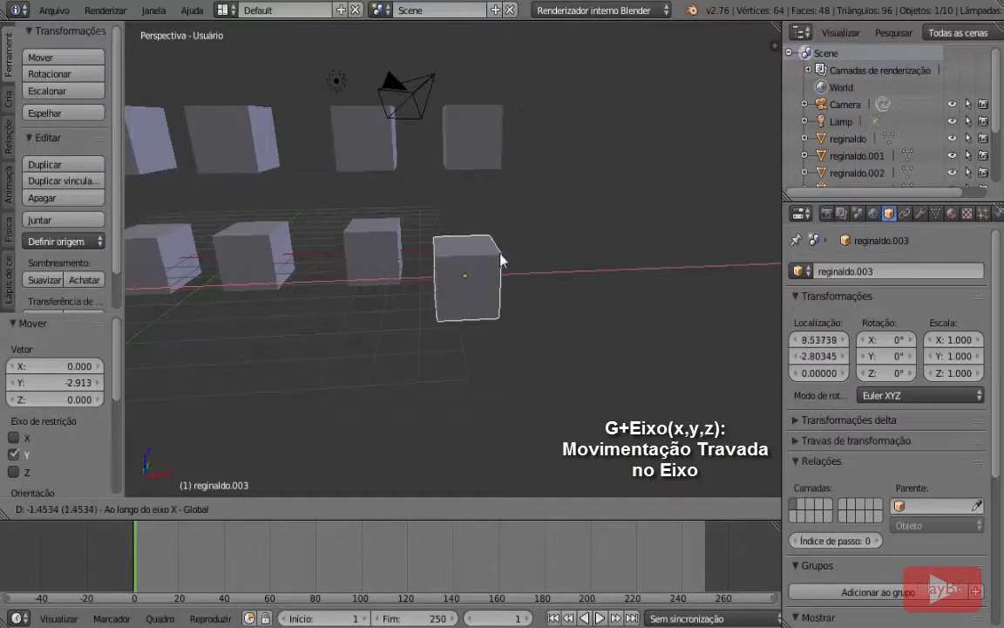
{"action": "left_click", "coordinate": [507, 311]}
Try moving the fourth lower cube locked to the Y axis, and try the same along the Z axis.
{"action": "key", "text": "g"}
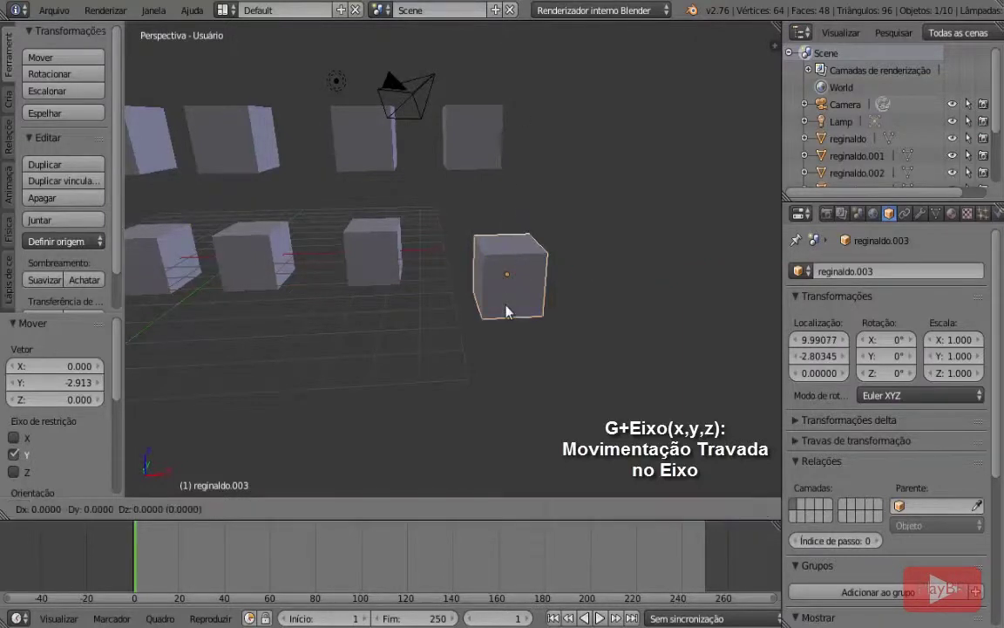
{"action": "key", "text": "y"}
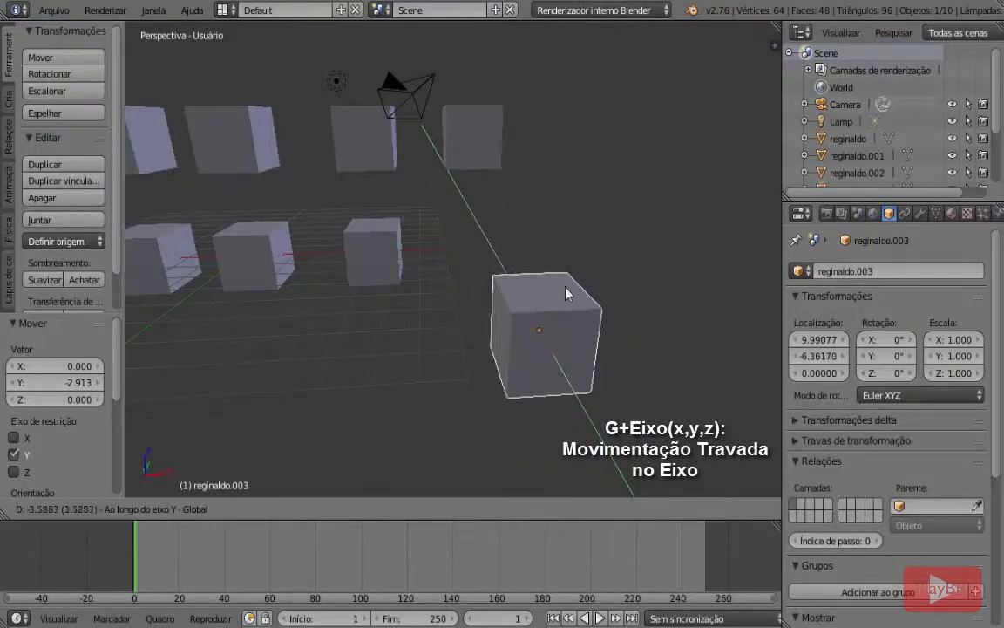
{"action": "key", "text": "Escape"}
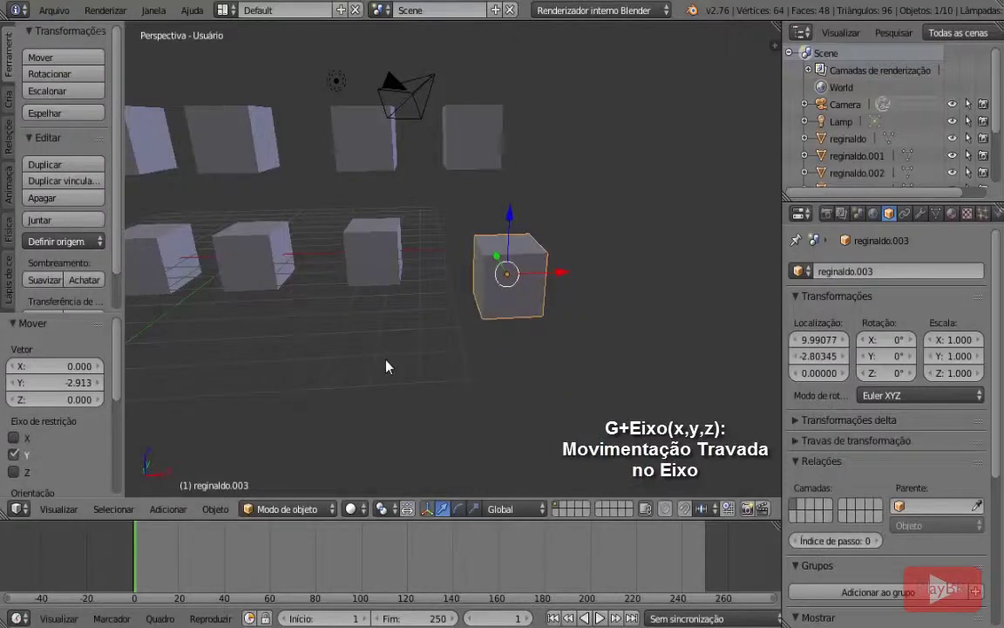
{"action": "key", "text": "g"}
{"action": "key", "text": "z"}
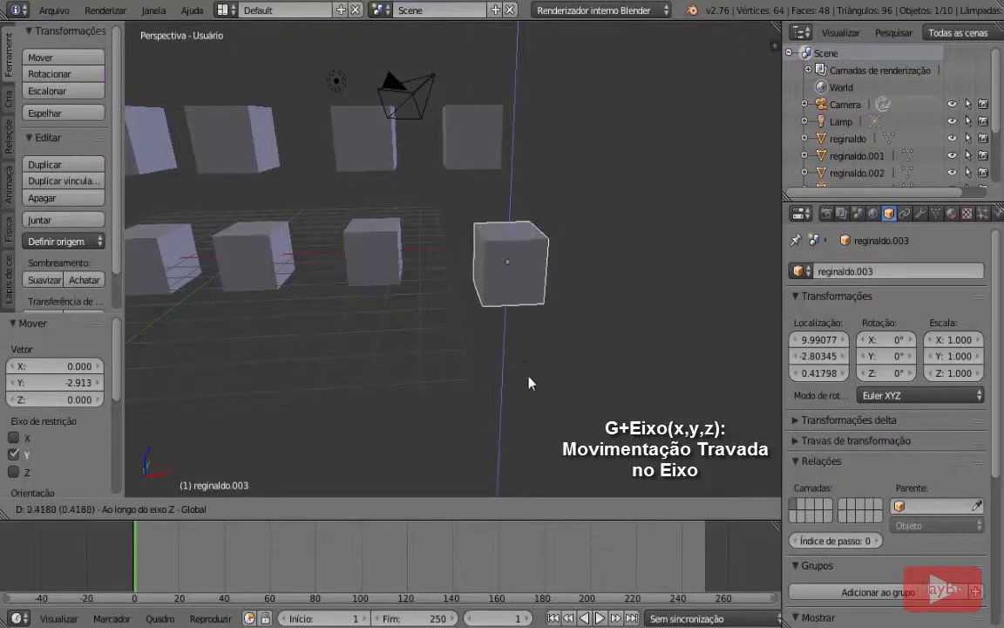
{"action": "key", "text": "Escape"}
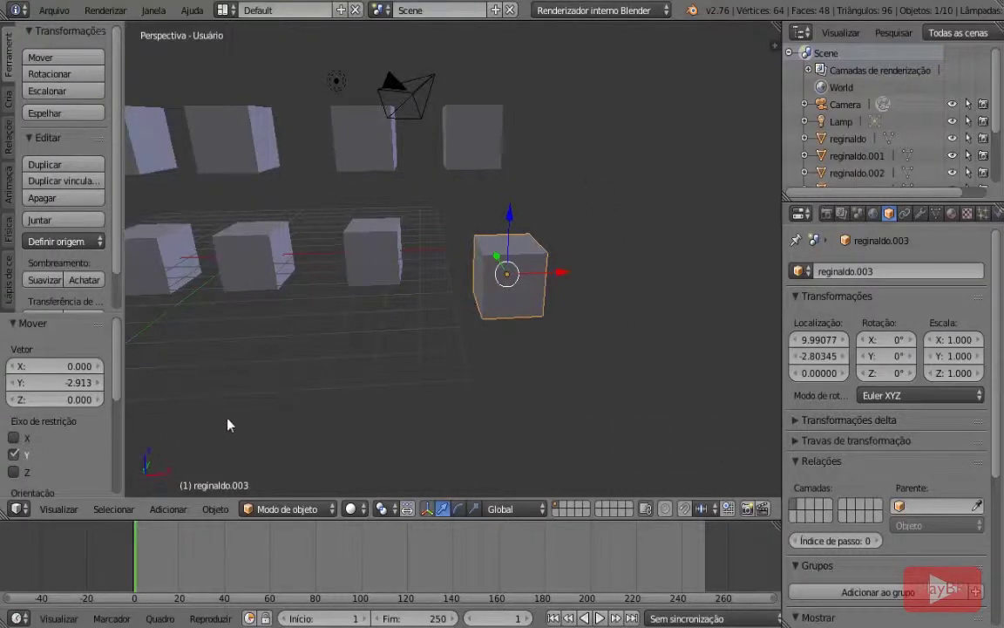
Examine the axis directions around the cubes from several angles, comparing the axis indicator with the coloured grid lines.
{"action": "middle_click_drag", "start_coordinate": [227, 425], "coordinate": [160, 480]}
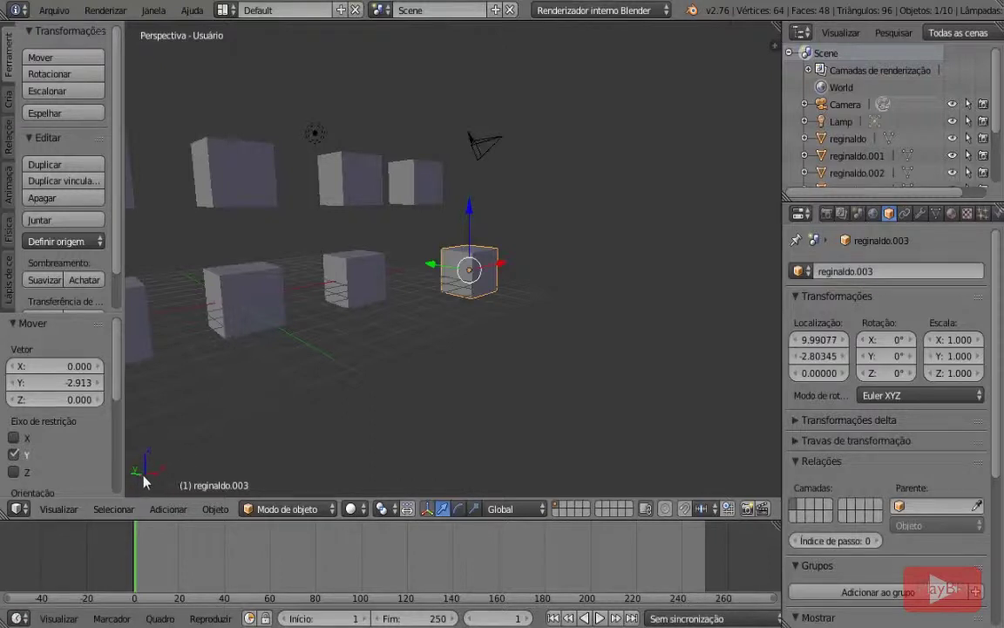
{"action": "middle_click_drag", "start_coordinate": [447, 386], "coordinate": [426, 239]}
{"action": "scroll", "coordinate": [426, 239], "scroll_direction": "up", "scroll_amount": 3}
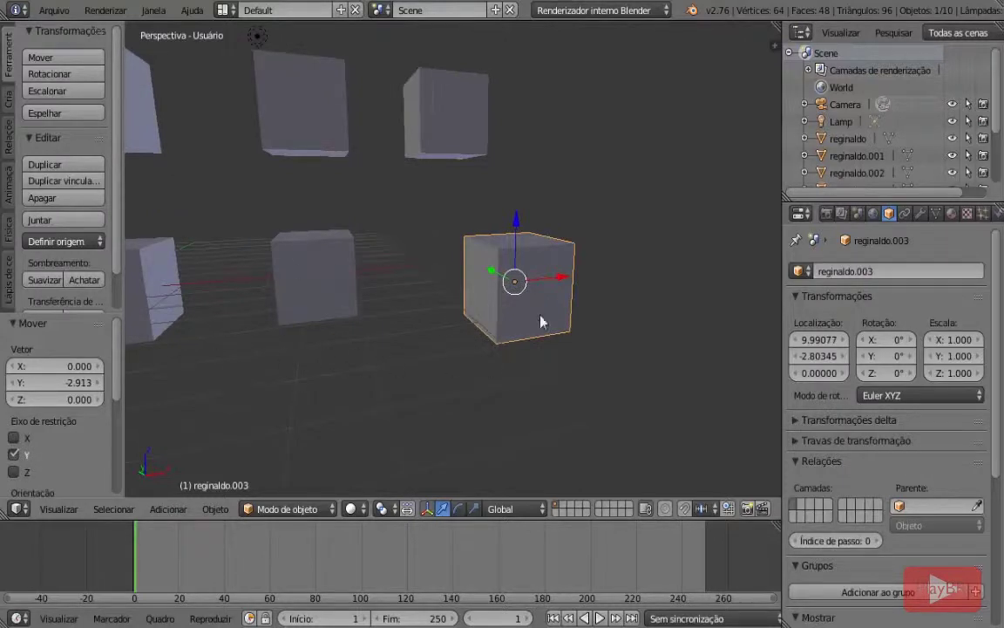
{"action": "middle_click_drag", "start_coordinate": [492, 328], "coordinate": [448, 402]}
{"action": "scroll", "coordinate": [314, 388], "scroll_direction": "down", "scroll_amount": 3}
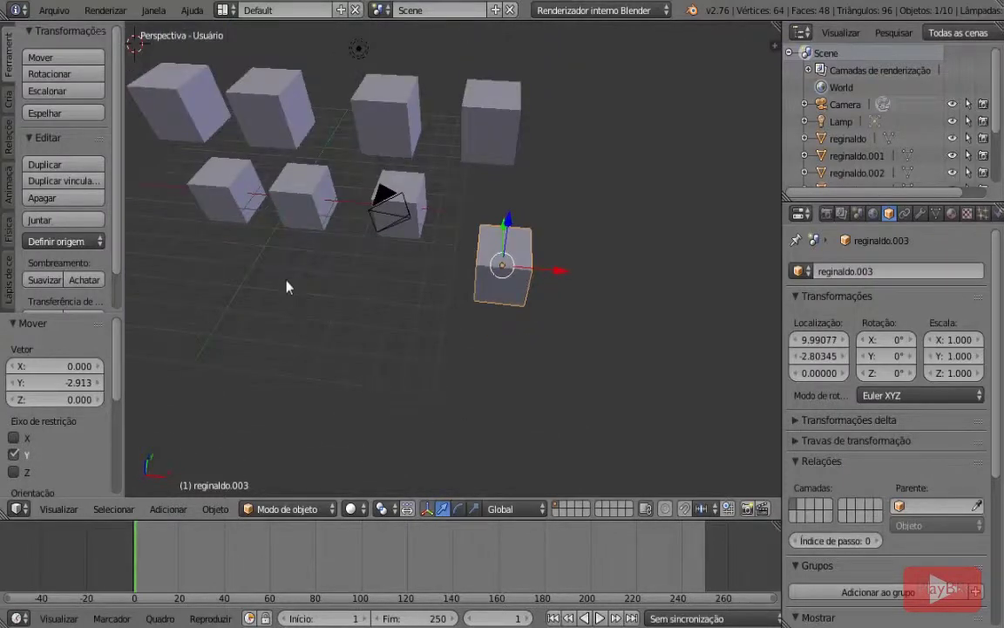
{"action": "middle_click_drag", "start_coordinate": [288, 302], "coordinate": [354, 304], "text": "shift"}
{"action": "scroll", "coordinate": [287, 269], "scroll_direction": "up", "scroll_amount": 3}
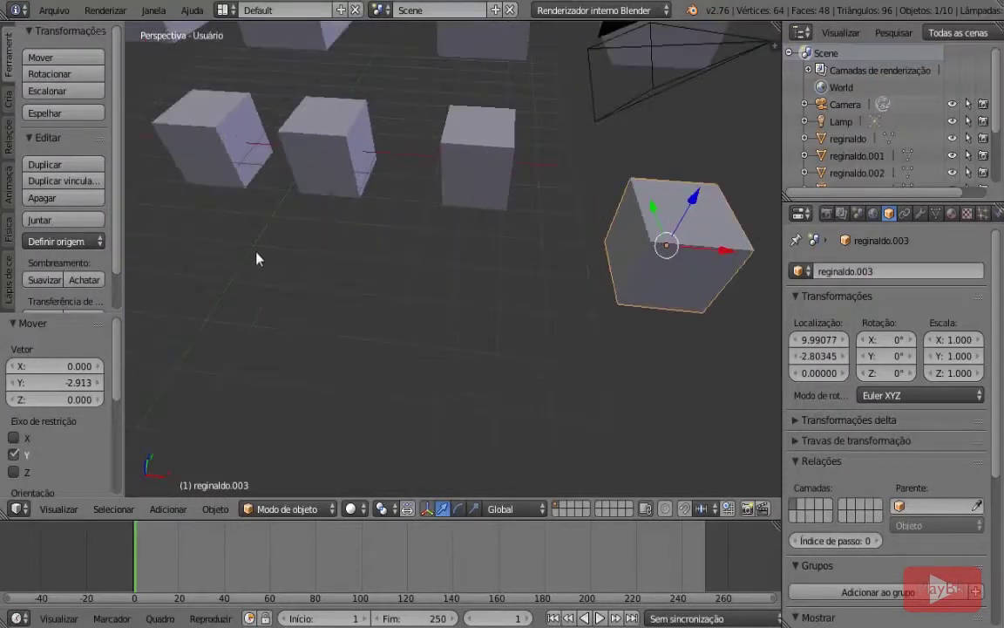
{"action": "middle_click_drag", "start_coordinate": [326, 265], "coordinate": [398, 261], "text": "shift"}
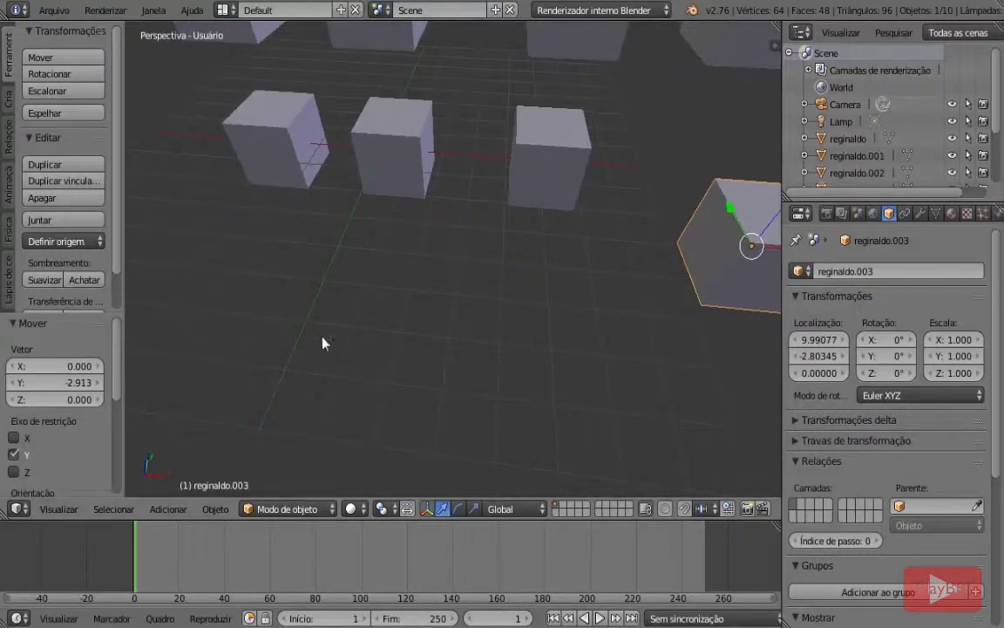
Select the second lower cube and try moving it along the Y axis.
{"action": "right_click", "coordinate": [429, 169]}
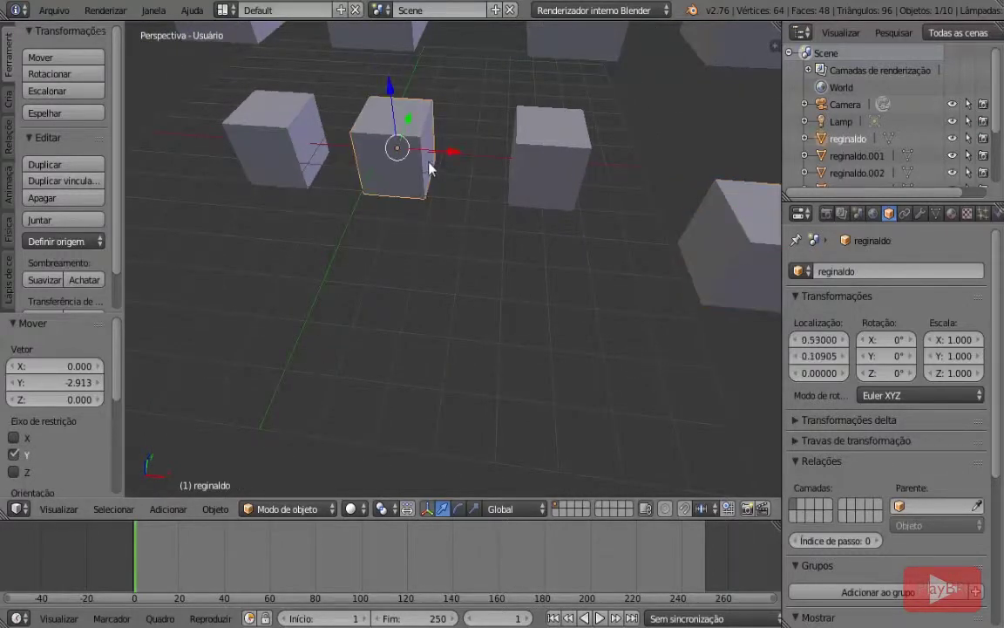
{"action": "key", "text": "g"}
{"action": "key", "text": "y"}
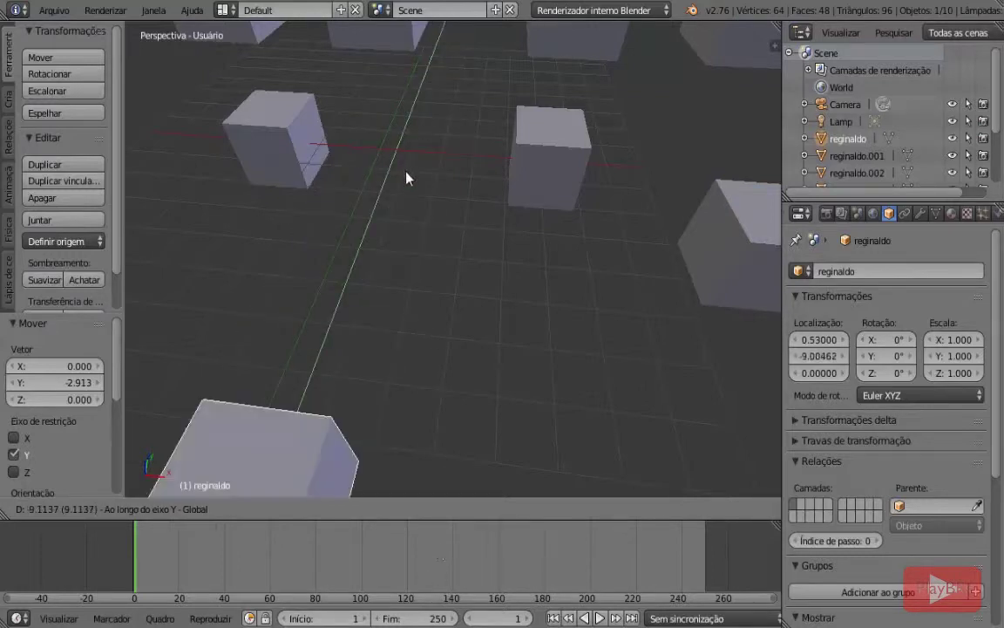
{"action": "right_click", "coordinate": [510, 279]}
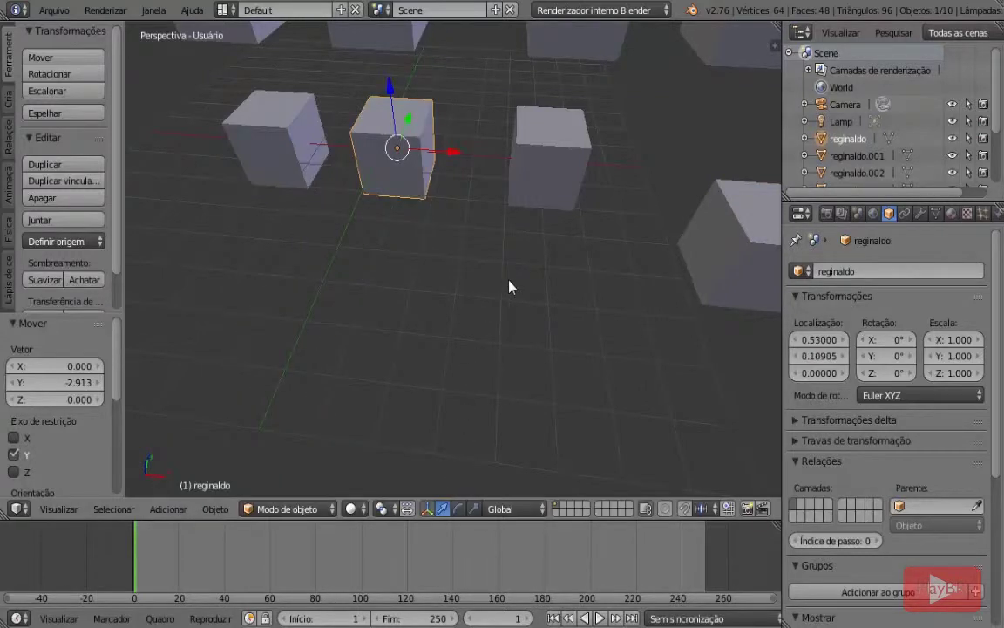
Select the fourth lower cube and move it 3.6 units along the Y axis, back towards the lower row.
{"action": "scroll", "coordinate": [509, 287], "scroll_direction": "down", "scroll_amount": 3}
{"action": "middle_click_drag", "start_coordinate": [438, 364], "coordinate": [526, 313]}
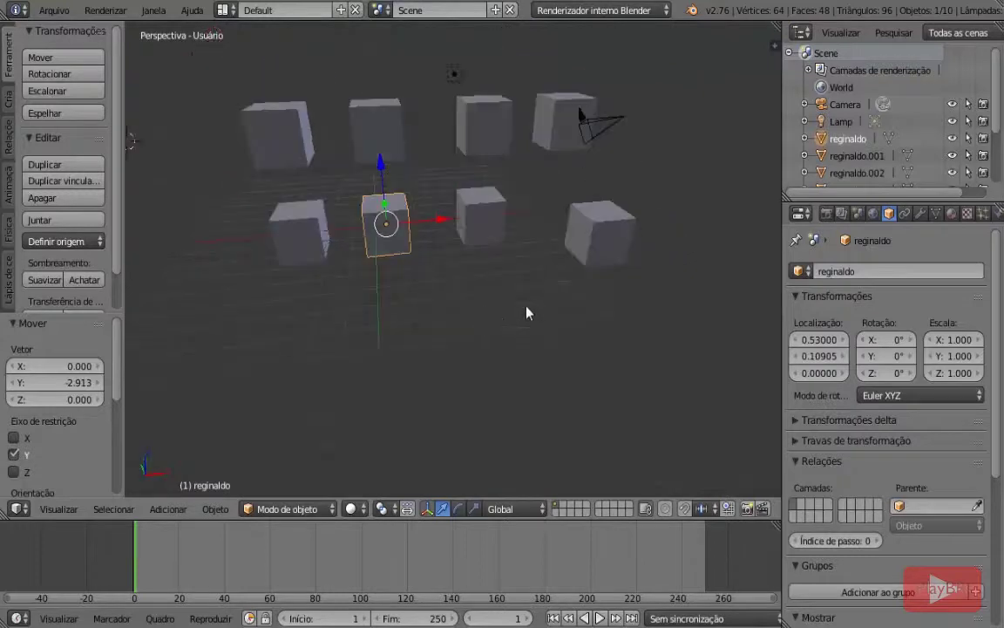
{"action": "right_click", "coordinate": [607, 232]}
{"action": "key", "text": "g"}
{"action": "right_click", "coordinate": [605, 309]}
{"action": "key", "text": "g"}
{"action": "key", "text": "y"}
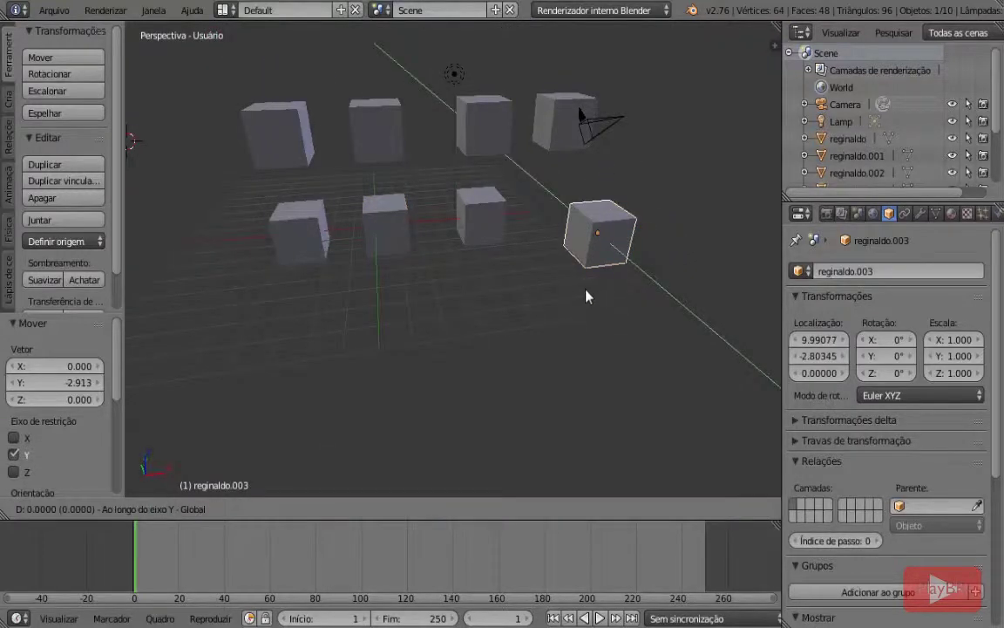
{"action": "left_click", "coordinate": [566, 280]}
{"action": "middle_click_drag", "start_coordinate": [605, 296], "coordinate": [389, 272]}
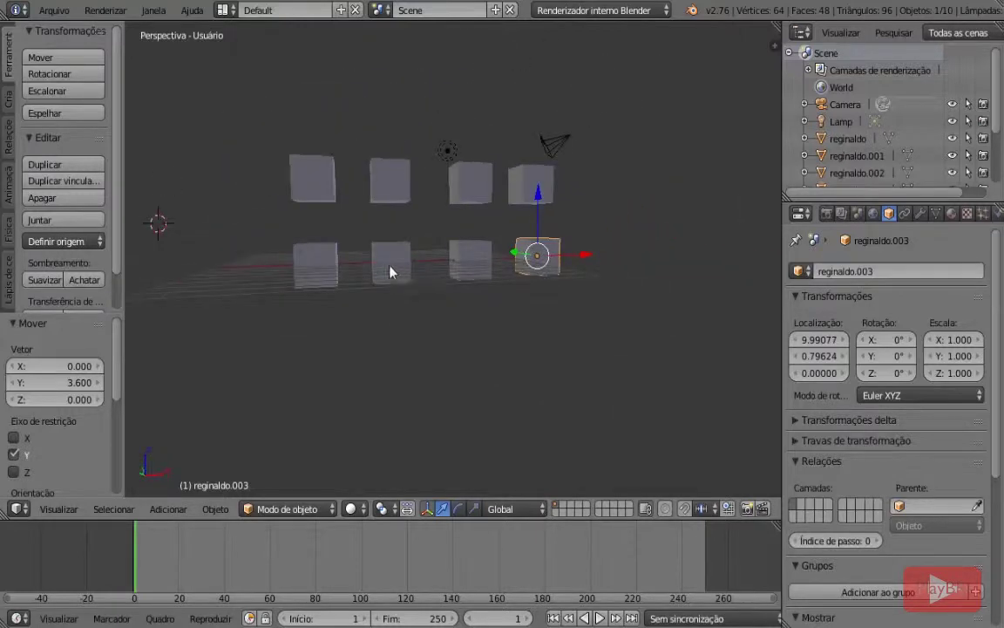
Select the second lower cube and try rotating it freely, including with trackball rotation.
{"action": "right_click", "coordinate": [390, 272]}
{"action": "middle_click_drag", "start_coordinate": [511, 303], "coordinate": [408, 369]}
{"action": "scroll", "coordinate": [412, 369], "scroll_direction": "up", "scroll_amount": 5}
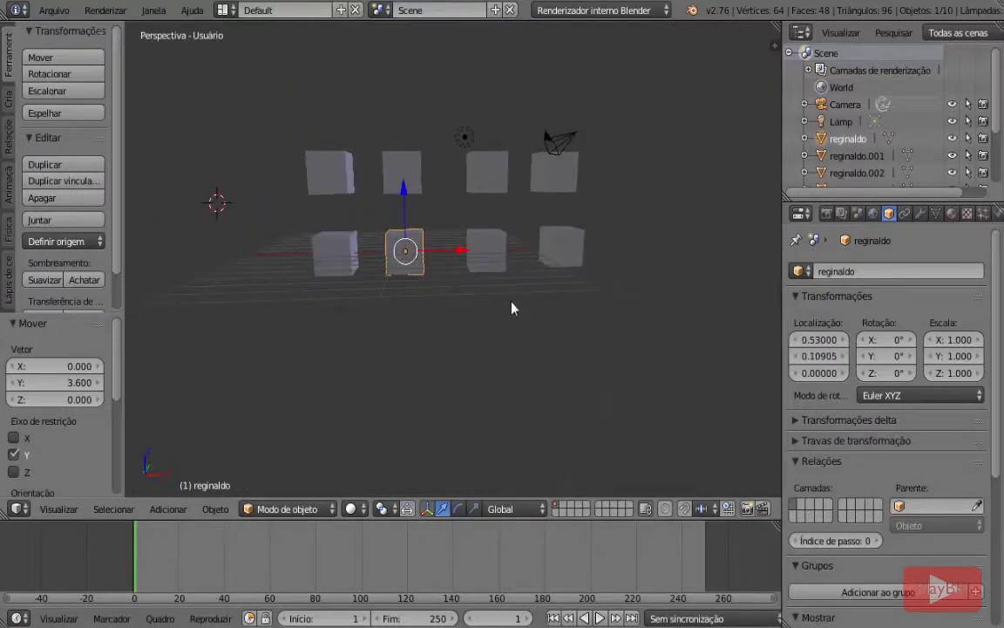
{"action": "key", "text": "r"}
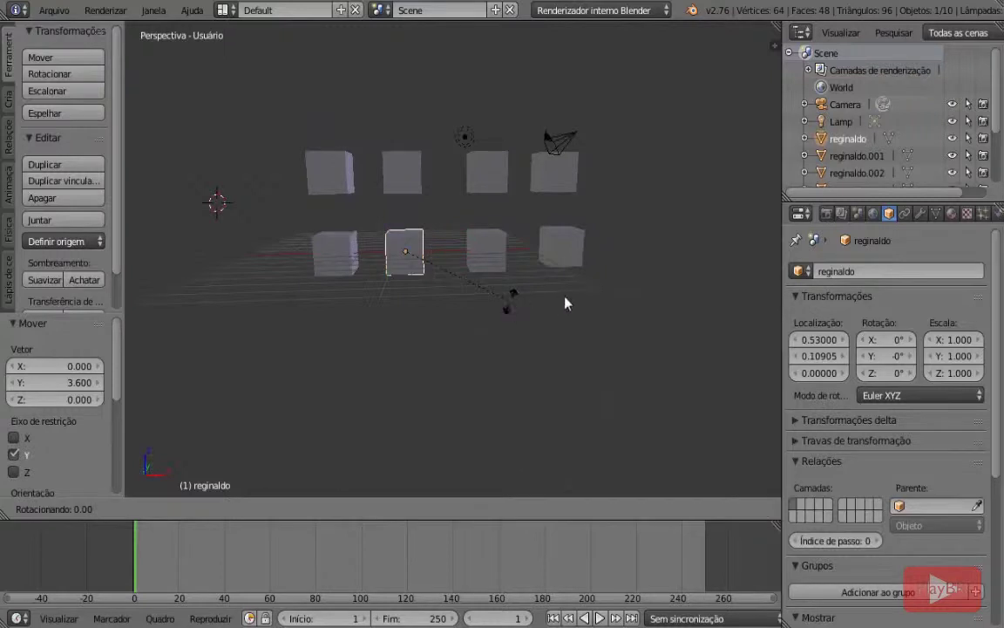
{"action": "key", "text": "r"}
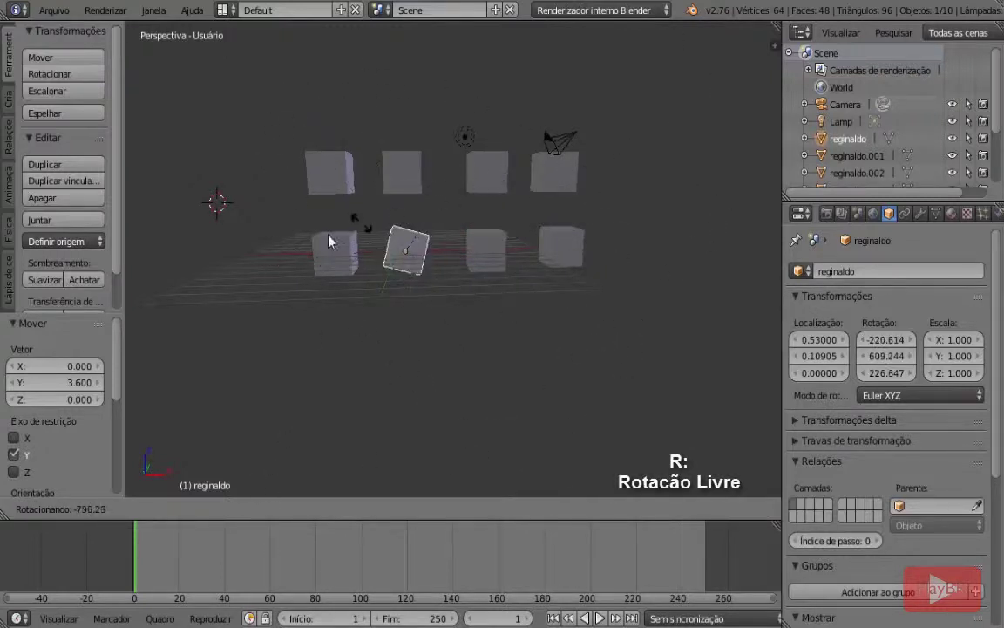
{"action": "right_click", "coordinate": [401, 314]}
Try rotating the second lower cube freely, constraining the rotation to the Z axis.
{"action": "scroll", "coordinate": [400, 314], "scroll_direction": "up", "scroll_amount": 2}
{"action": "middle_click_drag", "start_coordinate": [528, 356], "coordinate": [463, 344]}
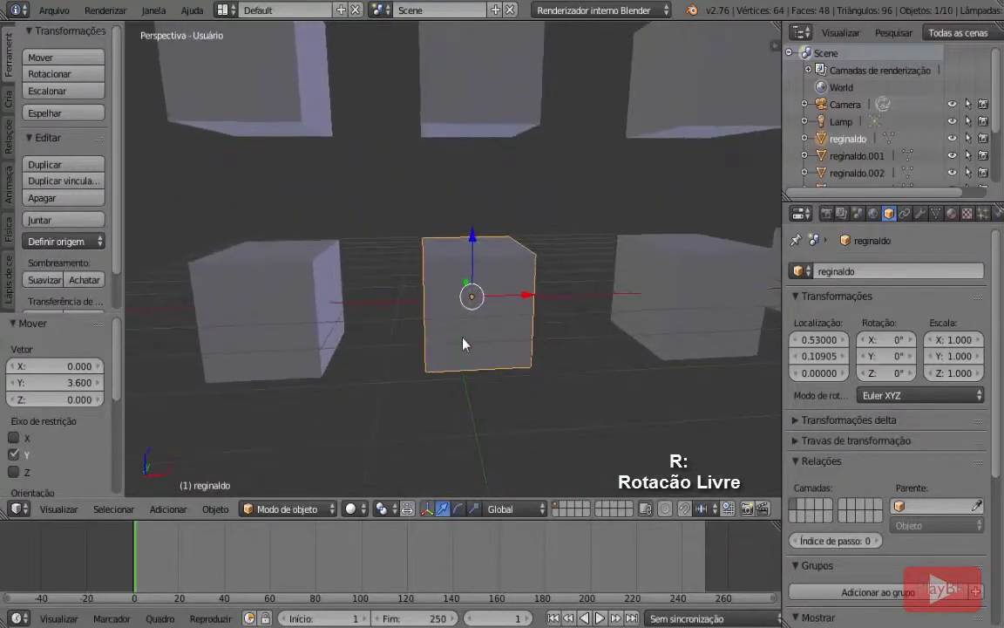
{"action": "key", "text": "r"}
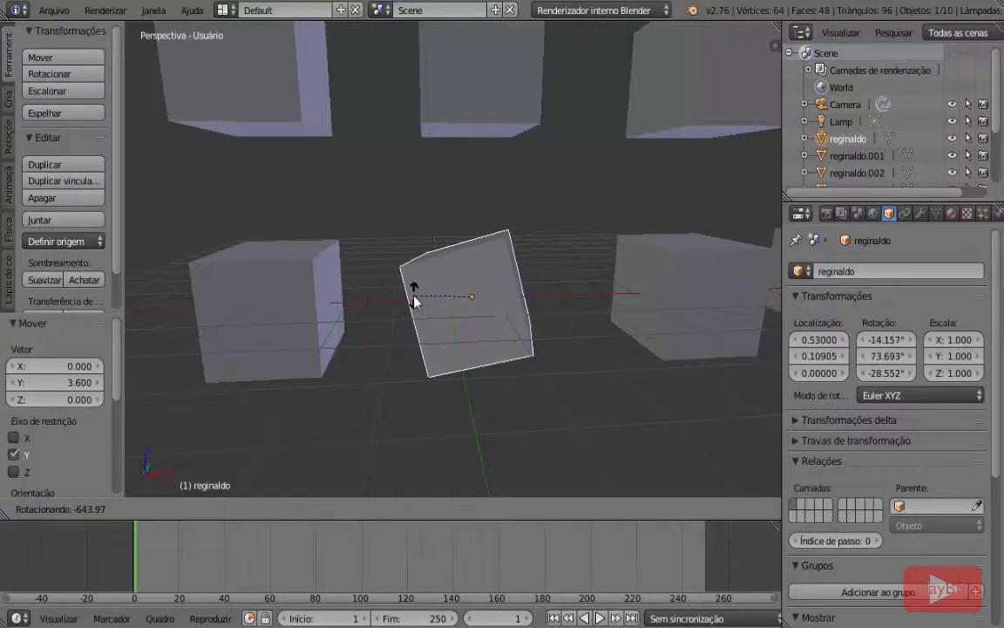
{"action": "key", "text": "z"}
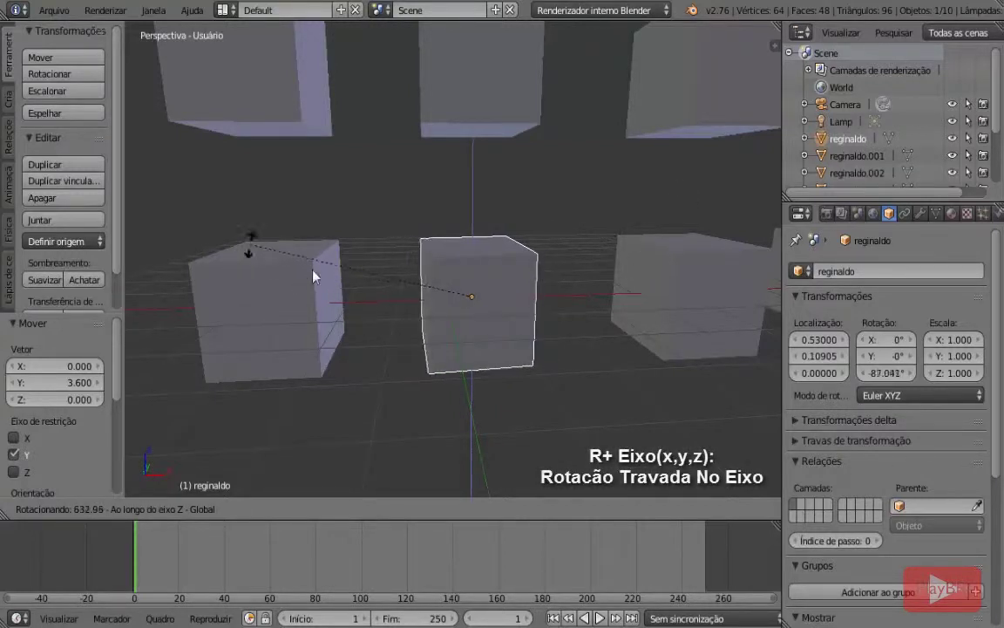
{"action": "key", "text": "Escape"}
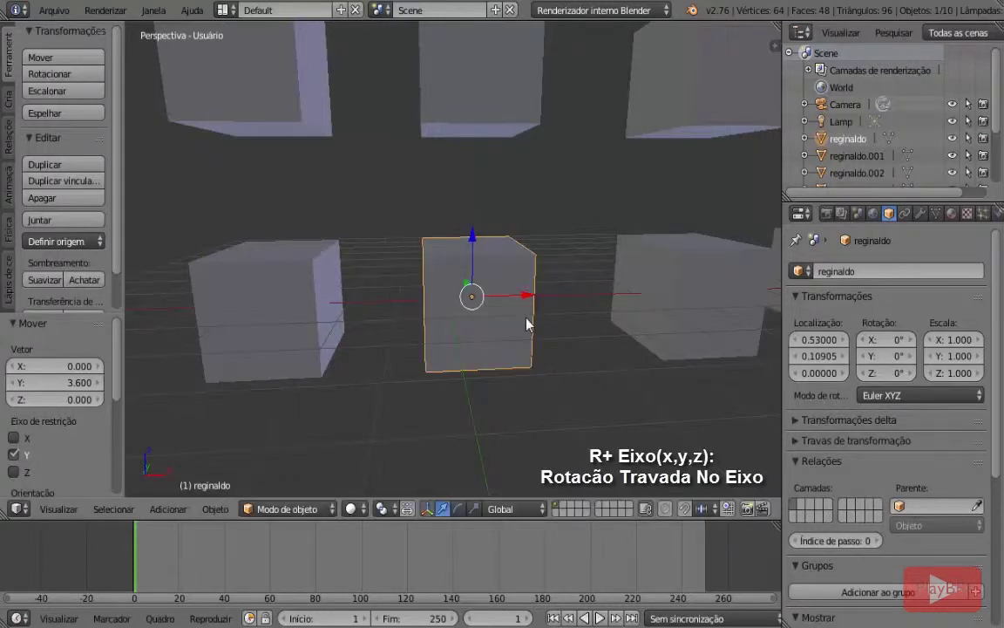
Try rotating the second lower cube locked to the X axis, and try the same around the Y axis.
{"action": "key", "text": "r"}
{"action": "key", "text": "x"}
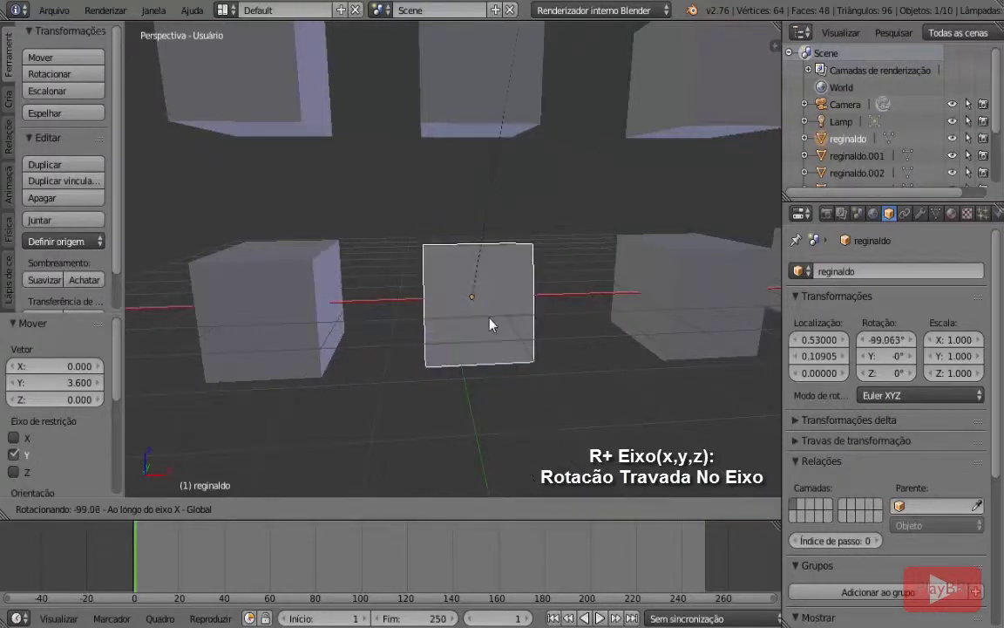
{"action": "key", "text": "Escape"}
{"action": "key", "text": "r"}
{"action": "key", "text": "y"}
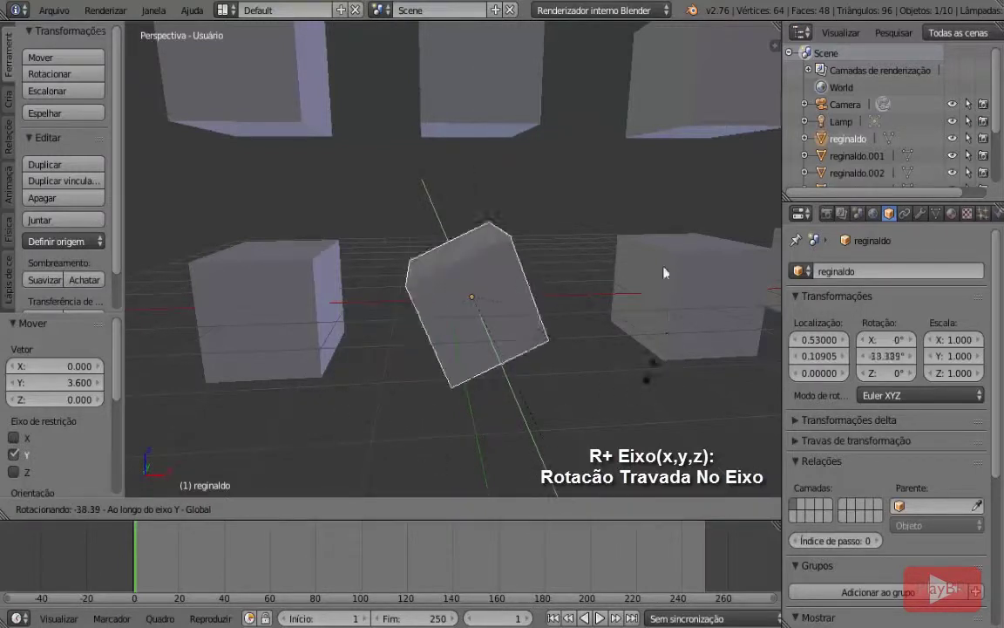
{"action": "key", "text": "Escape"}
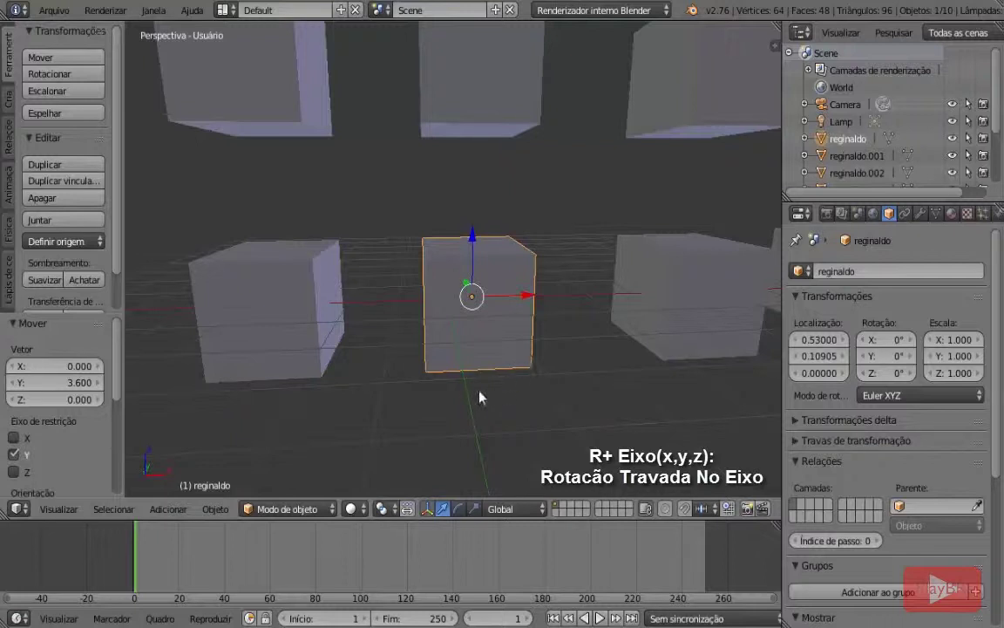
Try rotating the second lower cube around the Z axis by eye, and try an exact 90° rotation around it.
{"action": "scroll", "coordinate": [462, 399], "scroll_direction": "up", "scroll_amount": 1}
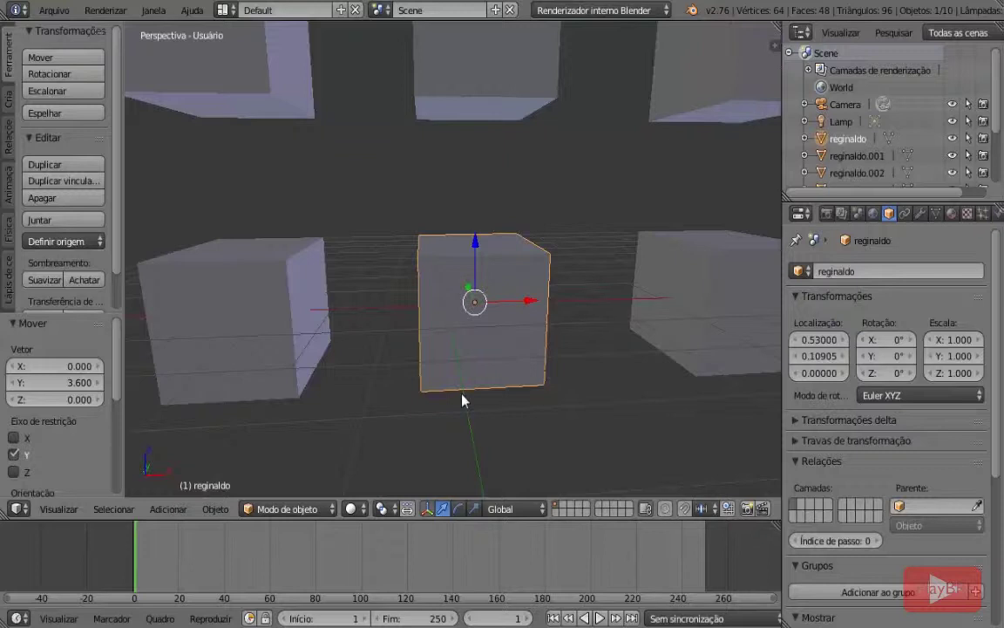
{"action": "key", "text": "r"}
{"action": "key", "text": "z"}
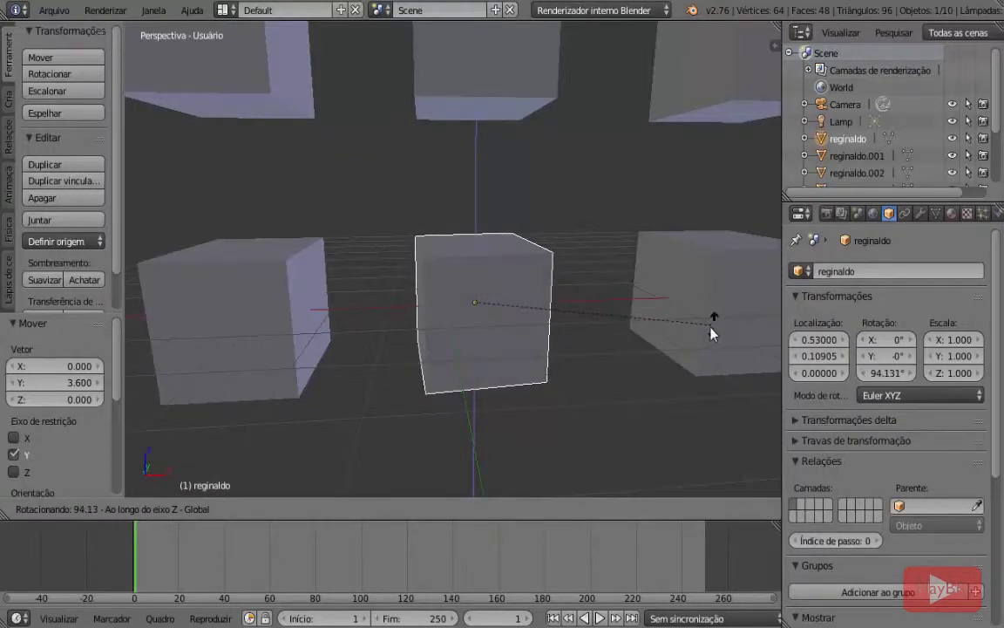
{"action": "key", "text": "Escape"}
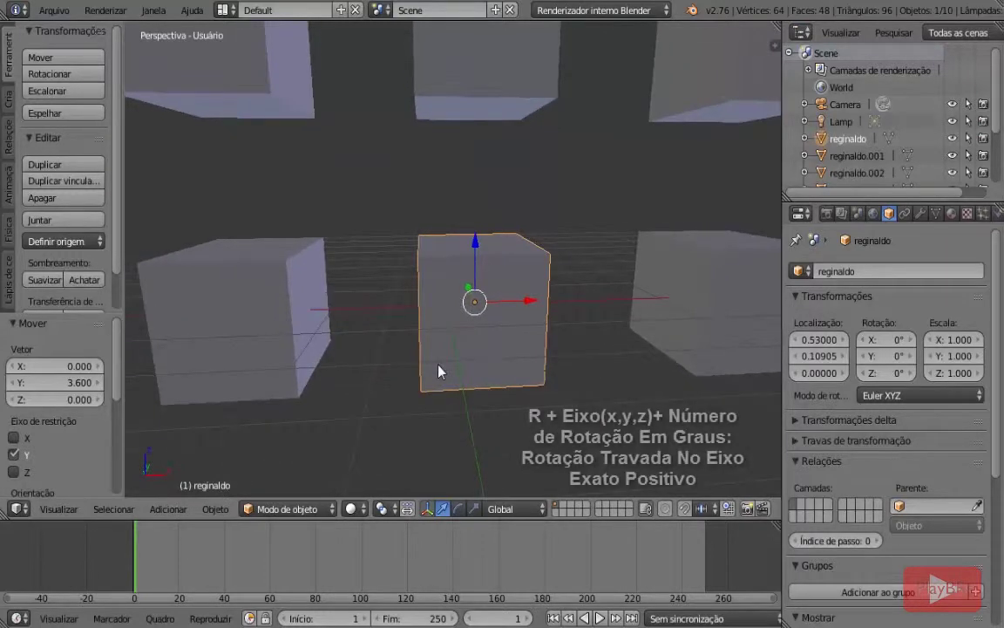
{"action": "key", "text": "r"}
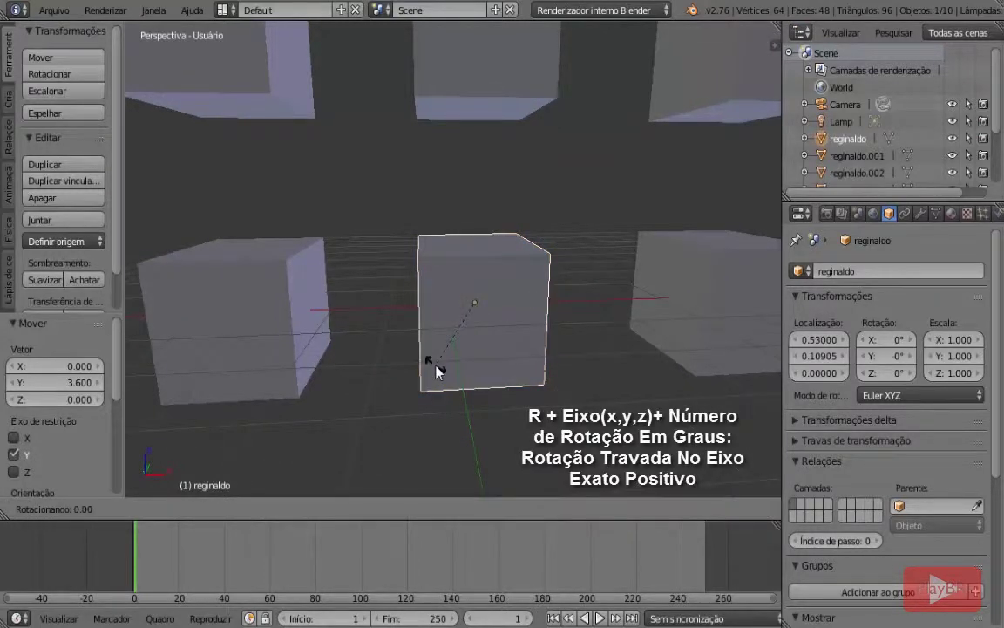
{"action": "key", "text": "z"}
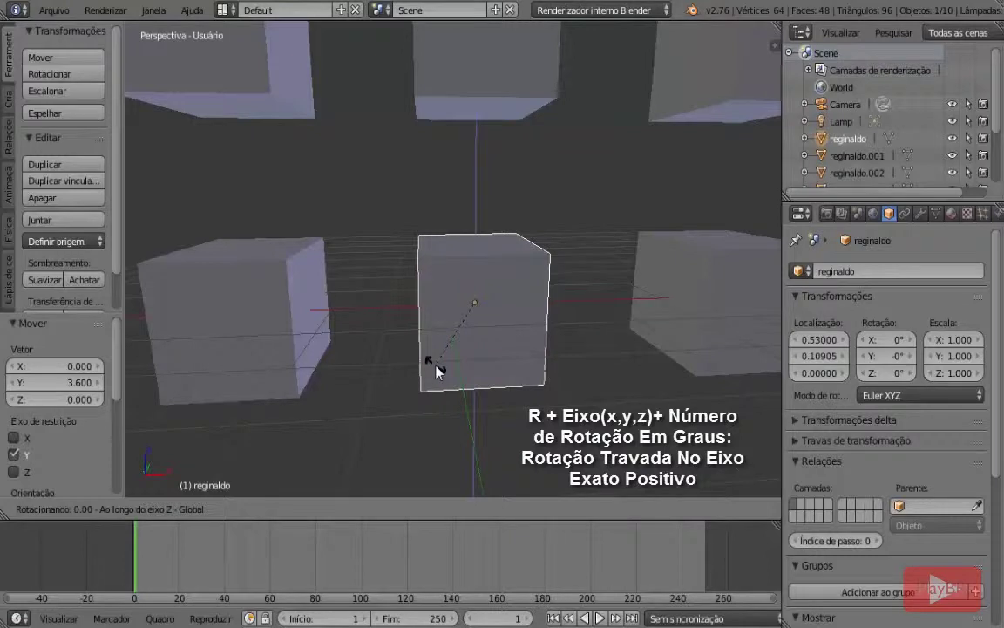
{"action": "type", "text": "90"}
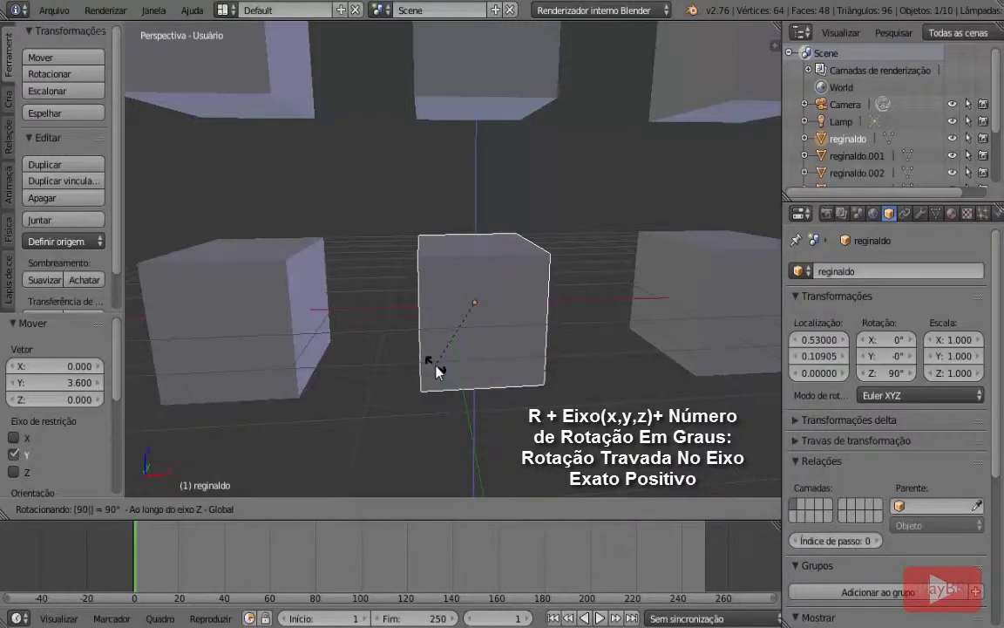
{"action": "key", "text": "Return"}
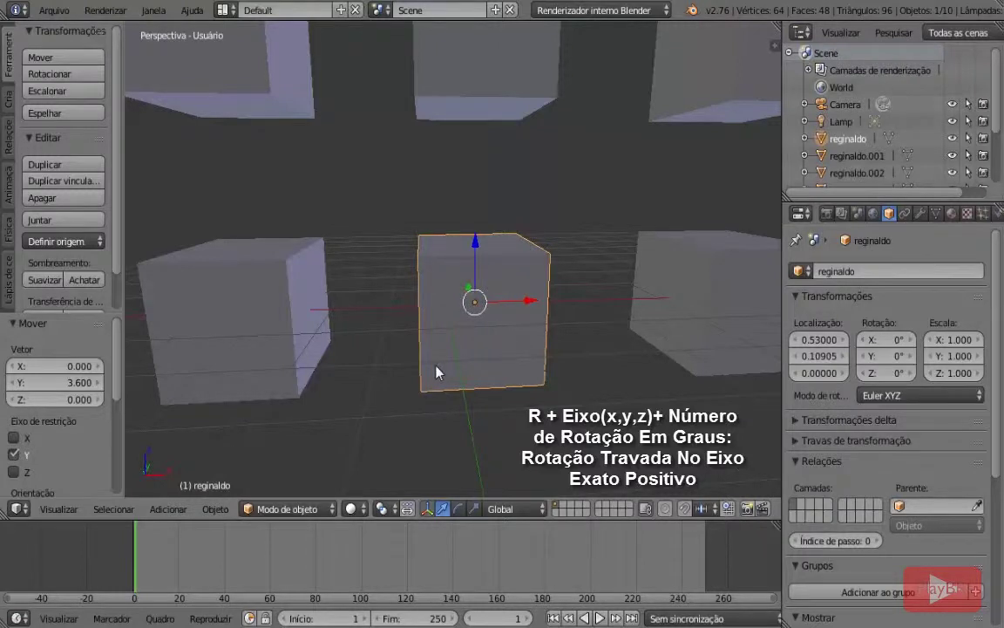
Rotate the second lower cube exactly -90° around the global Z axis.
{"action": "key", "text": "r"}
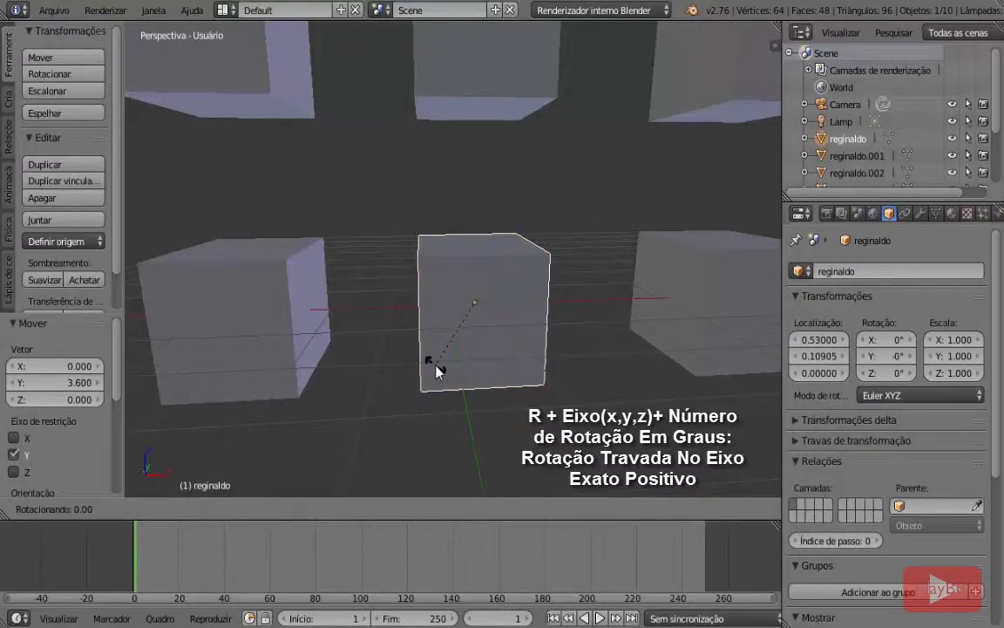
{"action": "type", "text": "z"}
{"action": "type", "text": "-9"}
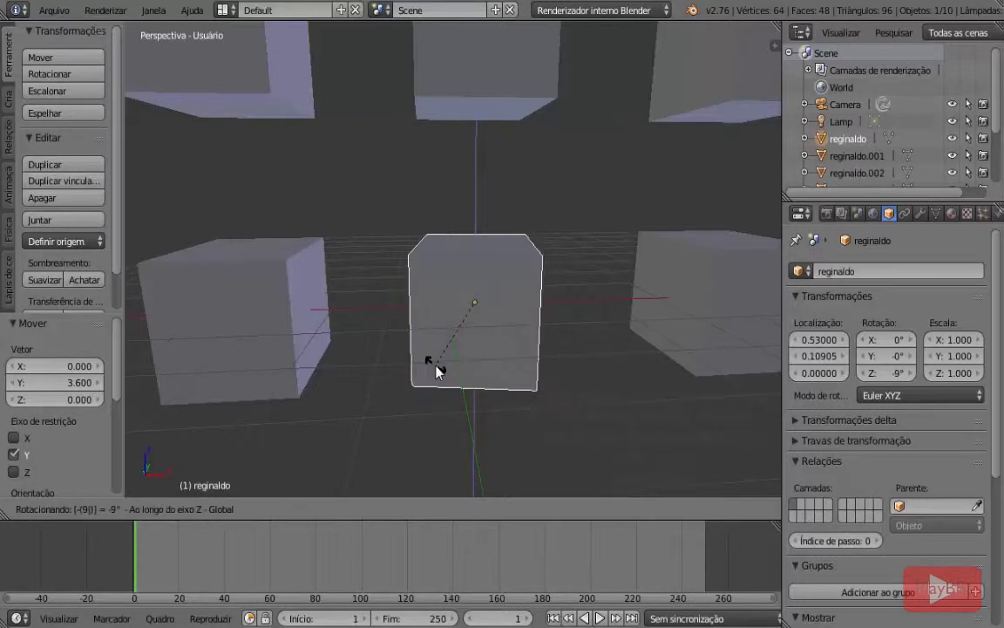
{"action": "type", "text": "0"}
{"action": "key", "text": "Return"}
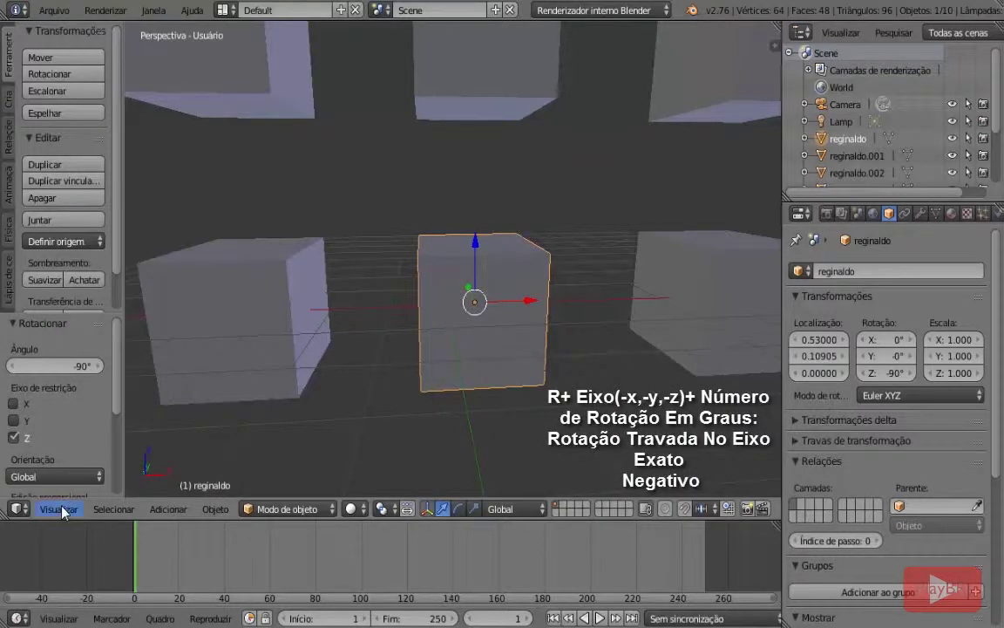
Rotate the second lower cube a further -50° around the global Z axis.
{"action": "key", "text": "r"}
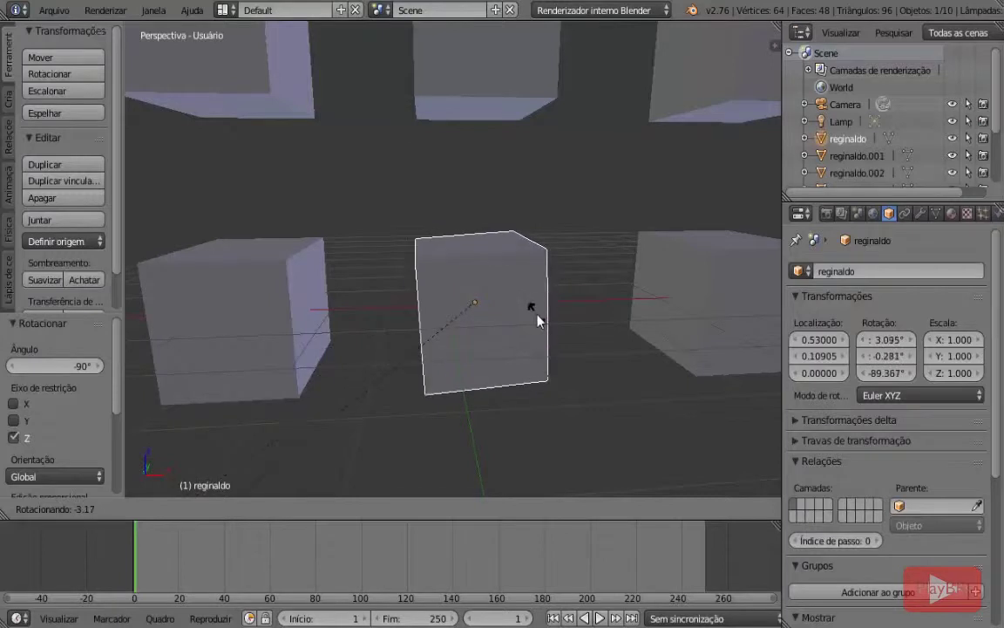
{"action": "key", "text": "Escape"}
{"action": "key", "text": "r"}
{"action": "key", "text": "z"}
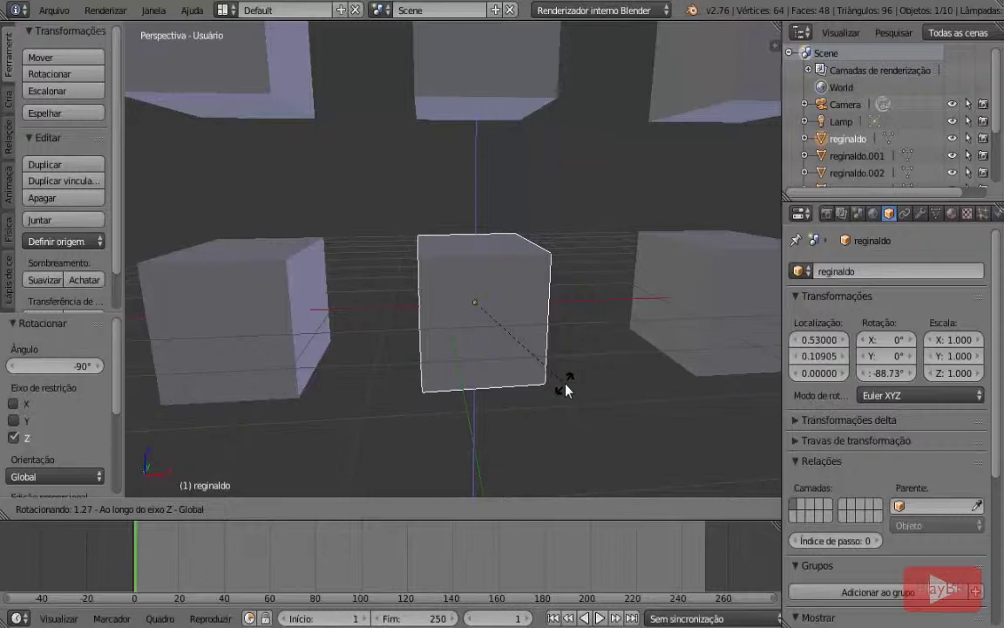
{"action": "type", "text": "-50"}
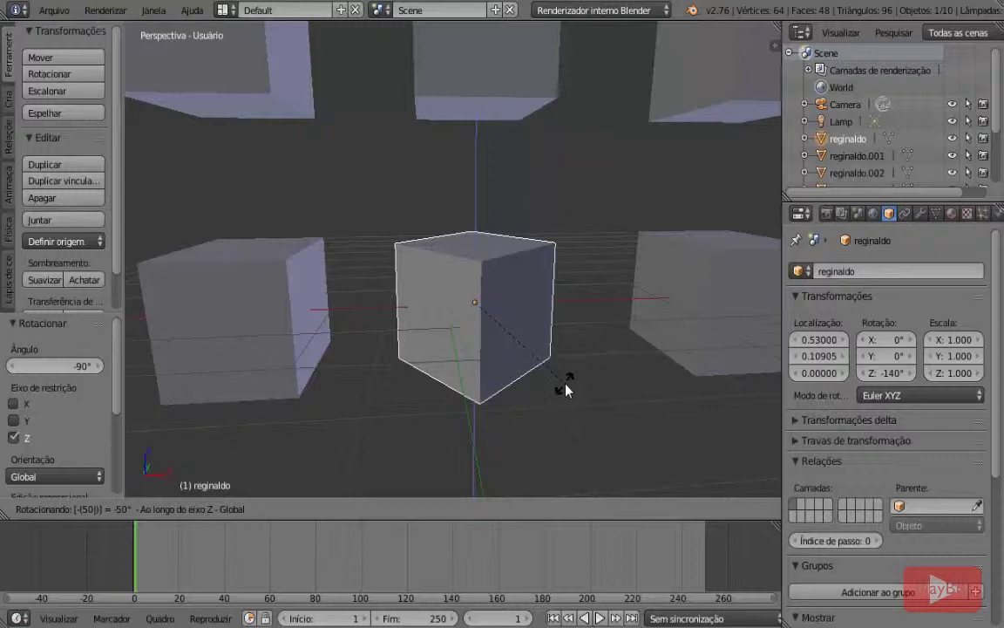
{"action": "left_click", "coordinate": [565, 388]}
{"action": "scroll", "coordinate": [565, 388], "scroll_direction": "down", "scroll_amount": 1}
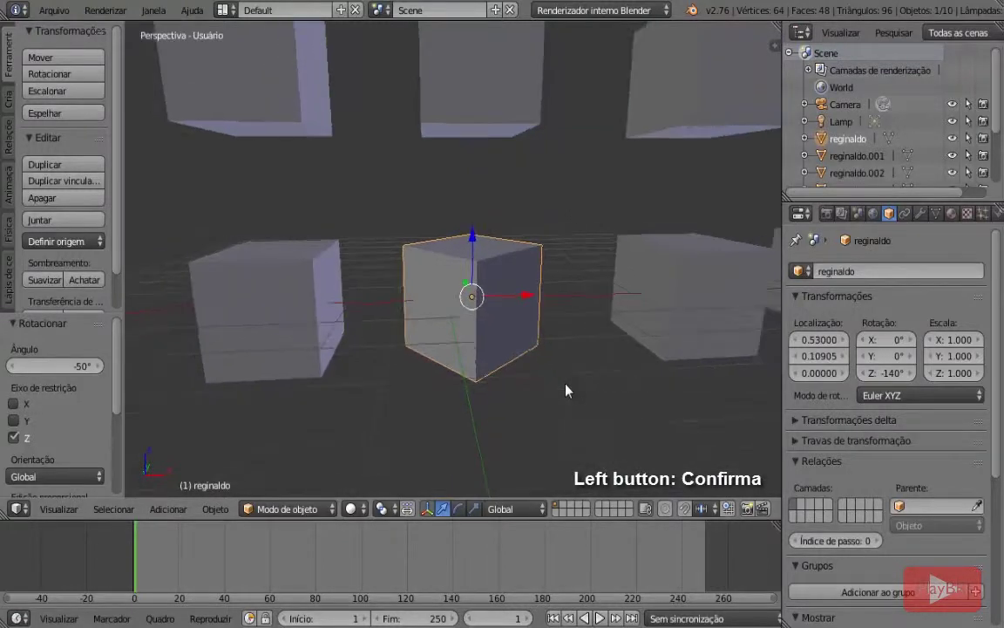
{"action": "scroll", "coordinate": [565, 389], "scroll_direction": "up", "scroll_amount": 1}
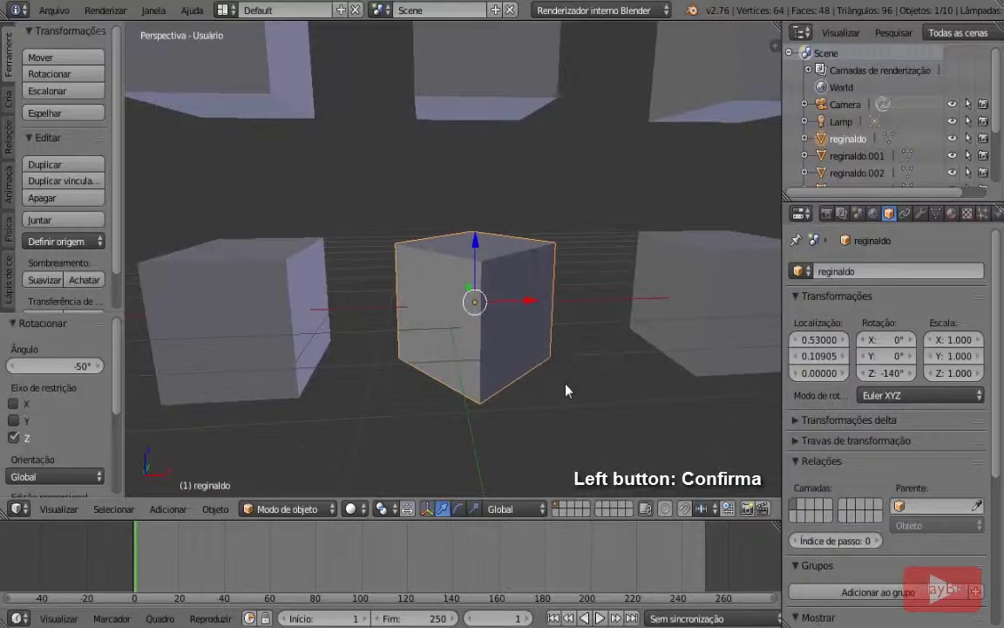
Try a free rotation of the second lower cube and cancel it to restore its orientation.
{"action": "key", "text": "r"}
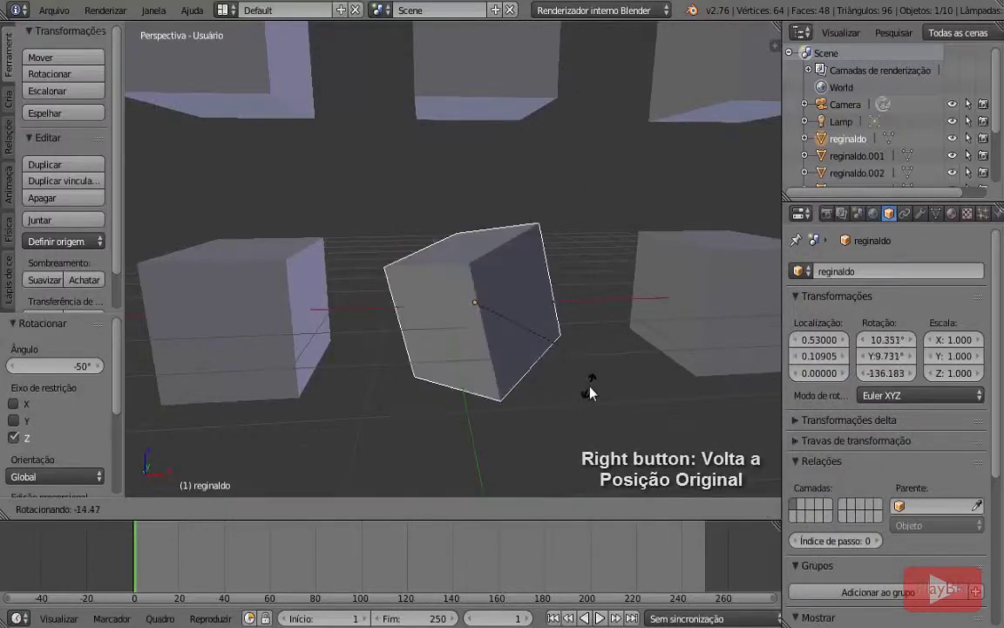
{"action": "right_click", "coordinate": [462, 268]}
{"action": "scroll", "coordinate": [497, 267], "scroll_direction": "down", "scroll_amount": 1}
{"action": "scroll", "coordinate": [499, 269], "scroll_direction": "down", "scroll_amount": 2}
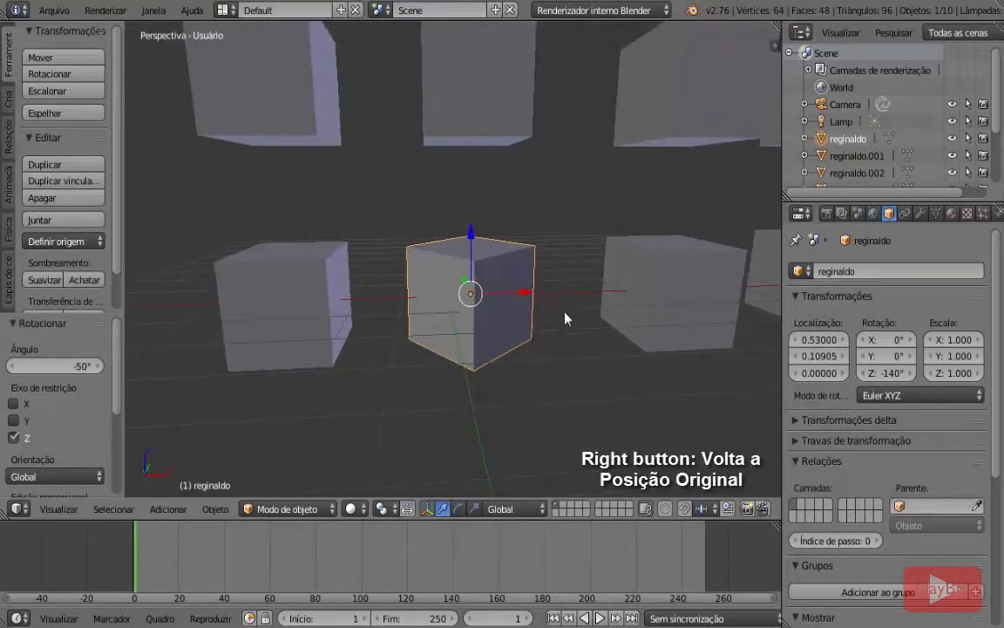
Select the third lower cube and try moving it 1 unit, and -1 unit, along the global Y axis.
{"action": "middle_click_drag", "start_coordinate": [594, 341], "coordinate": [379, 404], "text": "shift"}
{"action": "middle_click_drag", "start_coordinate": [631, 326], "coordinate": [472, 241]}
{"action": "scroll", "coordinate": [474, 298], "scroll_direction": "up", "scroll_amount": 3}
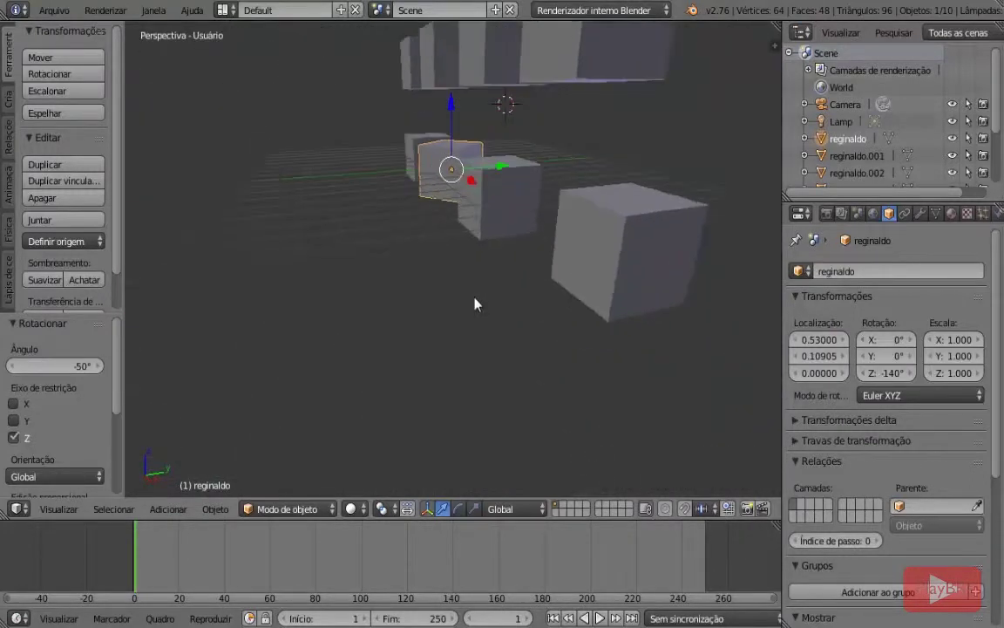
{"action": "middle_click_drag", "start_coordinate": [467, 317], "coordinate": [474, 367], "text": "shift"}
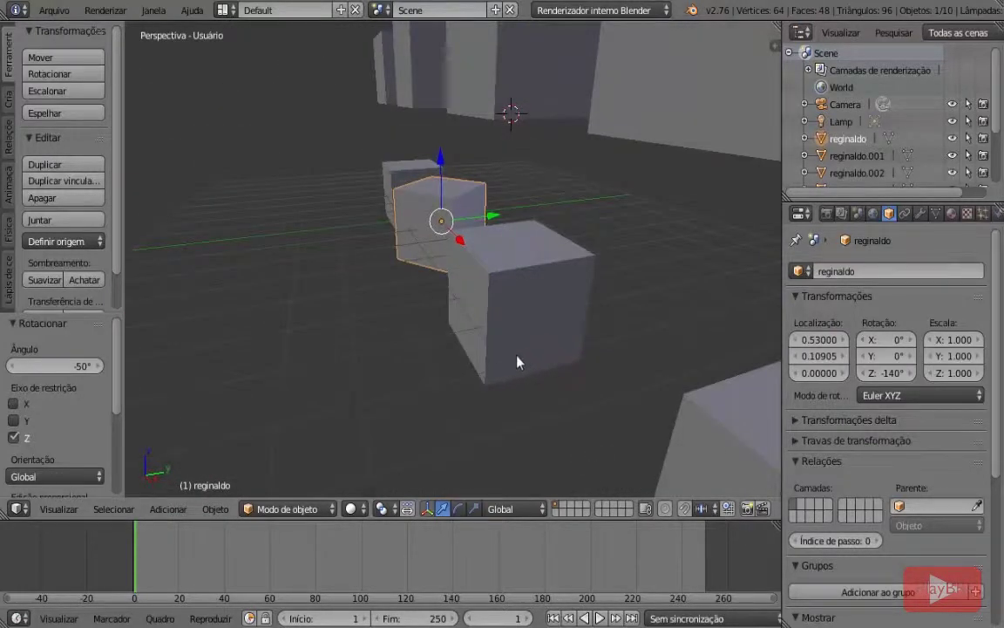
{"action": "right_click", "coordinate": [501, 359]}
{"action": "middle_click_drag", "start_coordinate": [551, 365], "coordinate": [608, 363]}
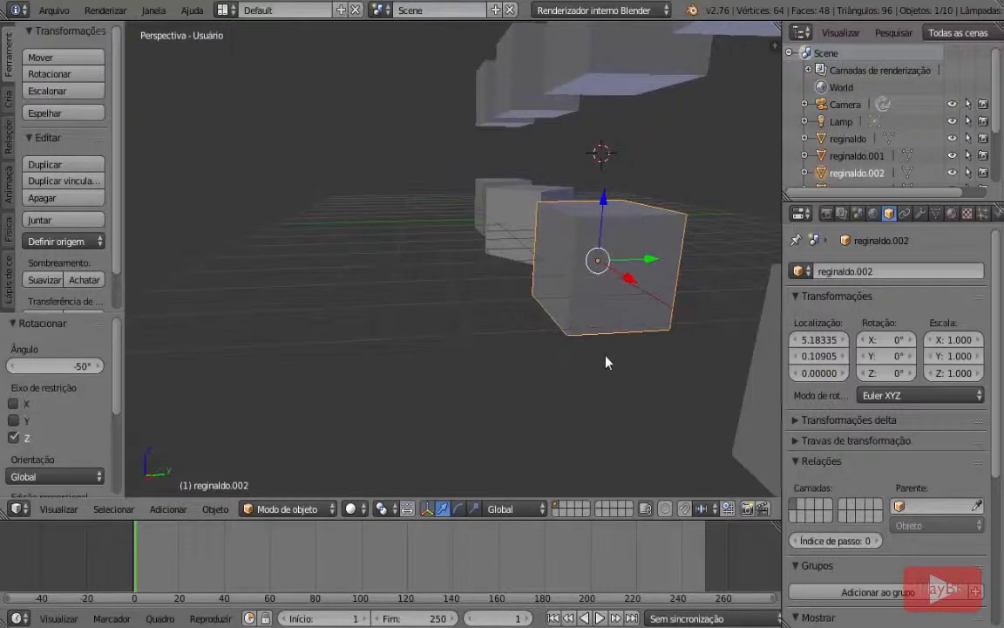
{"action": "key", "text": "g"}
{"action": "key", "text": "y"}
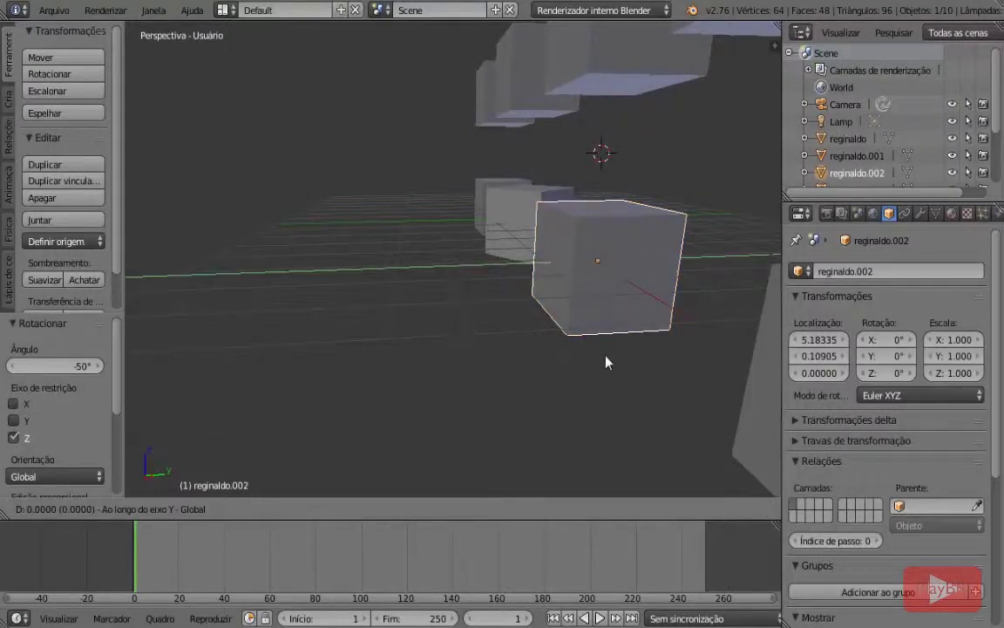
{"action": "type", "text": "1"}
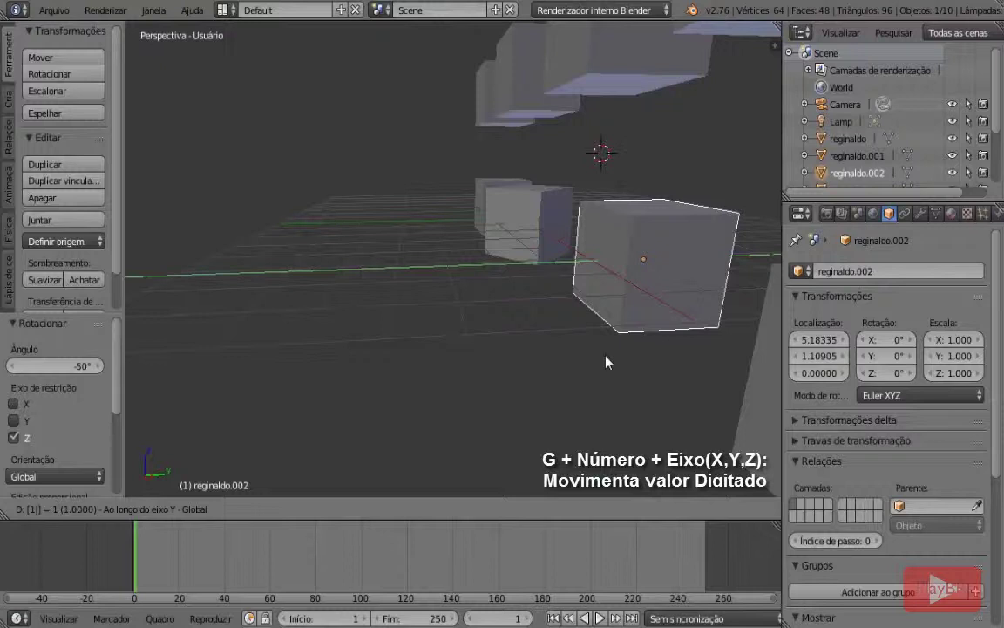
{"action": "key", "text": "minus"}
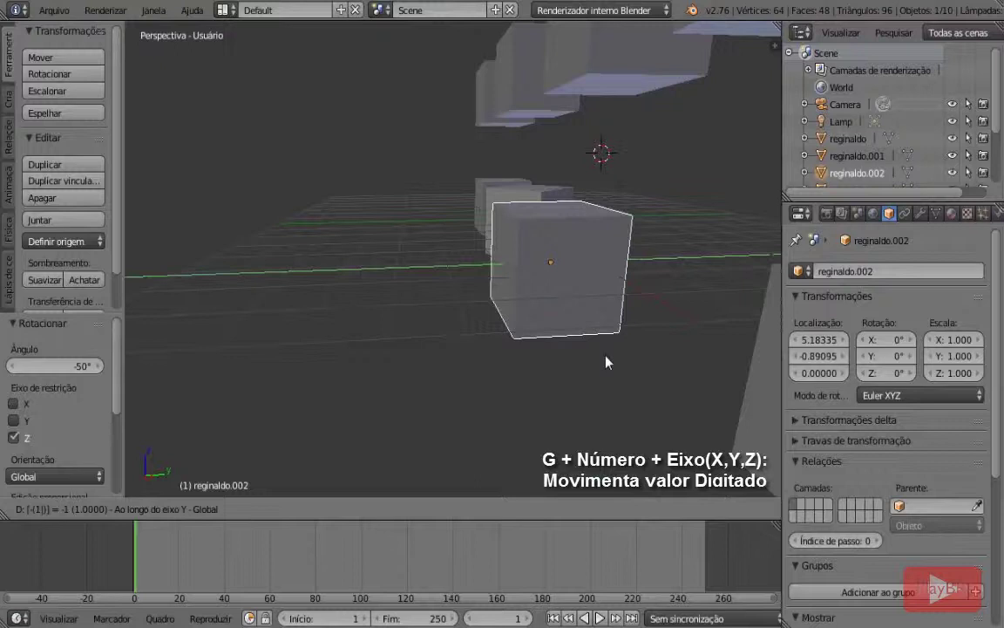
{"action": "key", "text": "Escape"}
{"action": "scroll", "coordinate": [606, 356], "scroll_direction": "down", "scroll_amount": 5}
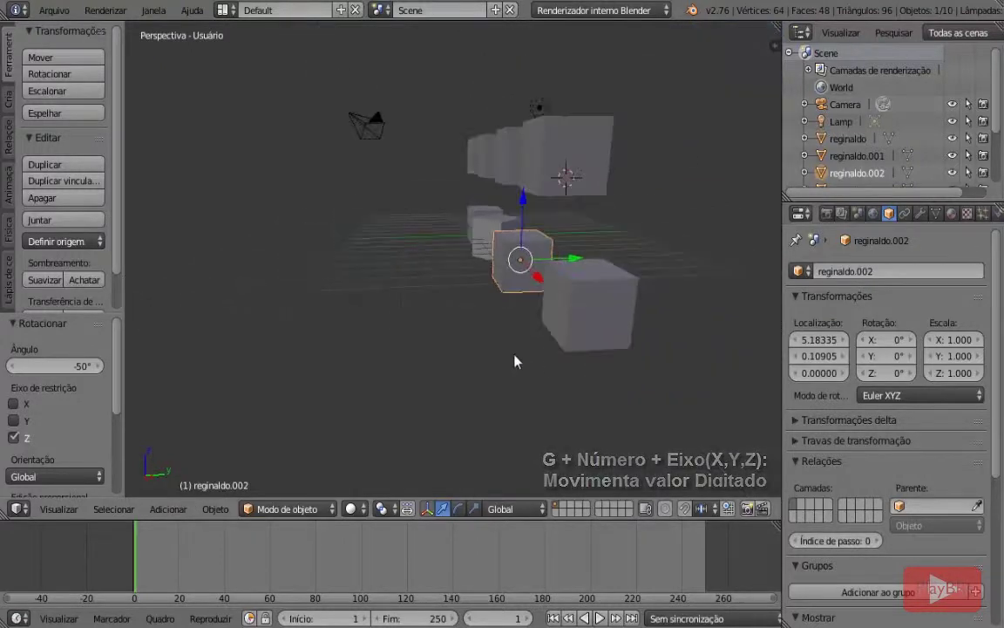
{"action": "middle_click_drag", "start_coordinate": [514, 355], "coordinate": [588, 354]}
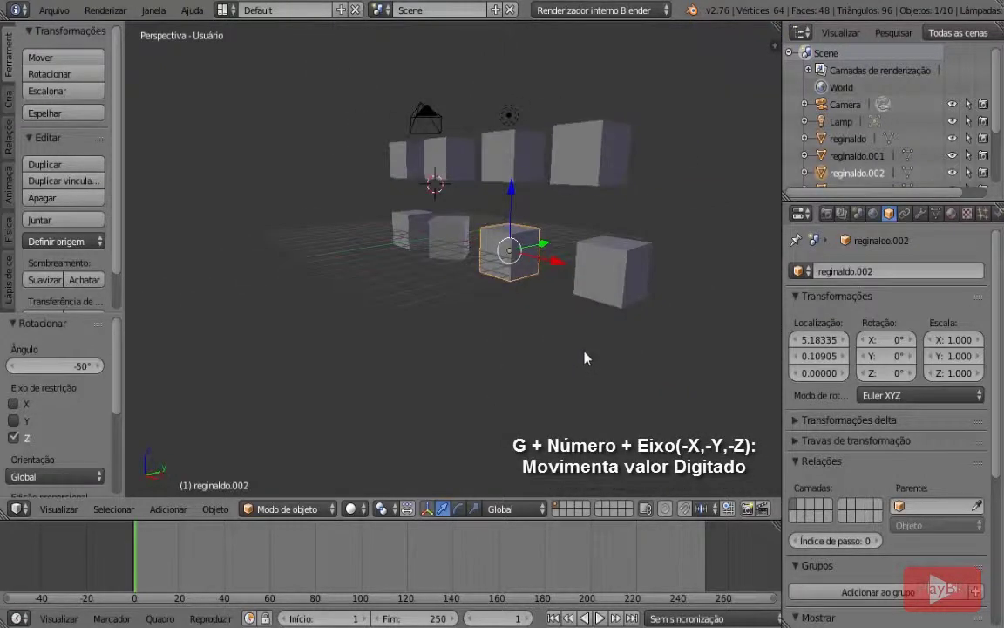
Try moving the third lower cube 10 units, and -10 units, along the global Z axis.
{"action": "scroll", "coordinate": [578, 345], "scroll_direction": "down", "scroll_amount": 4}
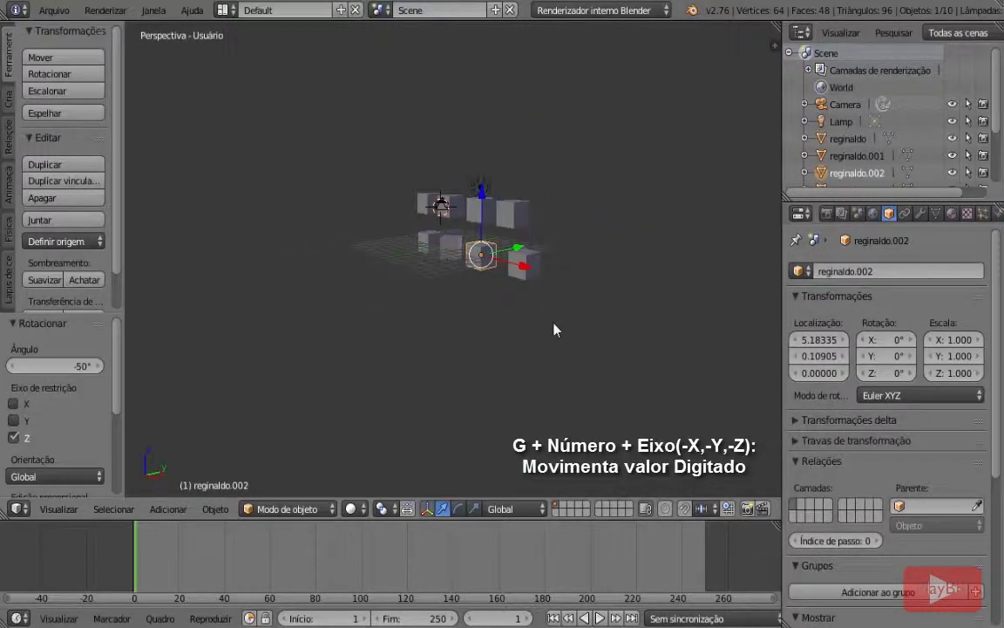
{"action": "key", "text": "g"}
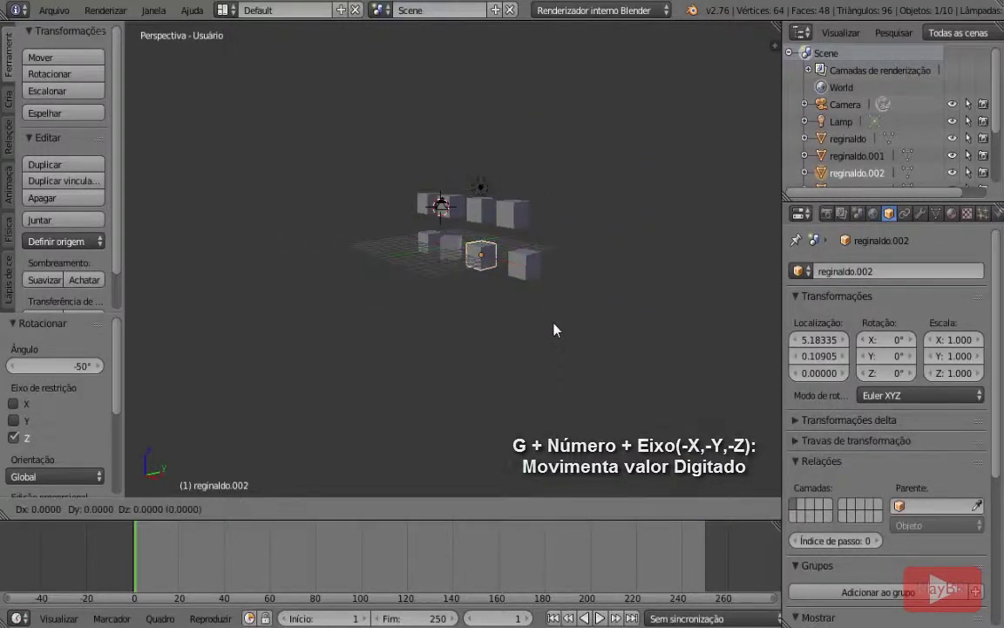
{"action": "type", "text": "z"}
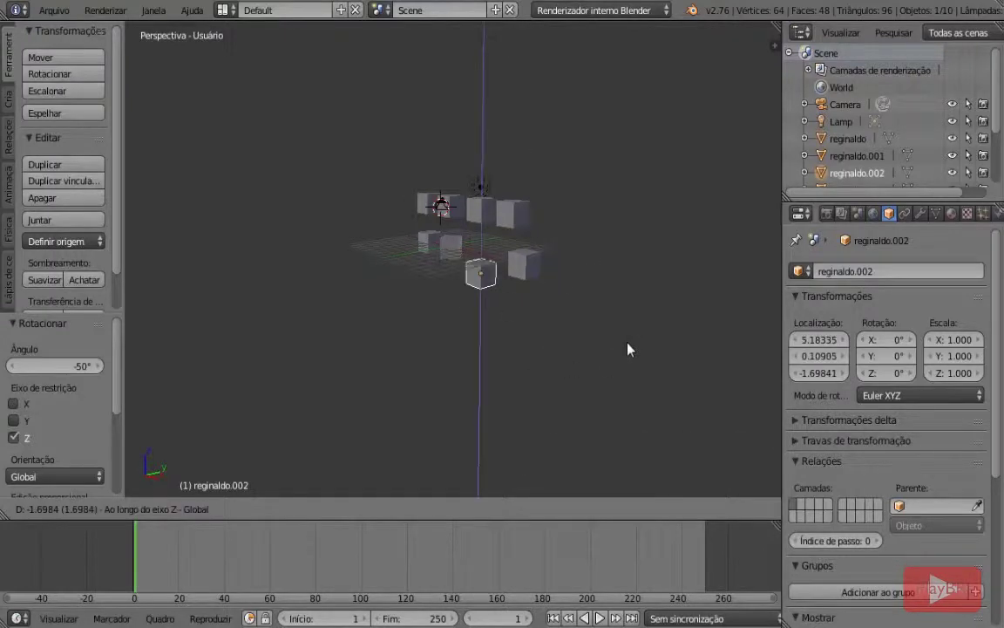
{"action": "type", "text": "10"}
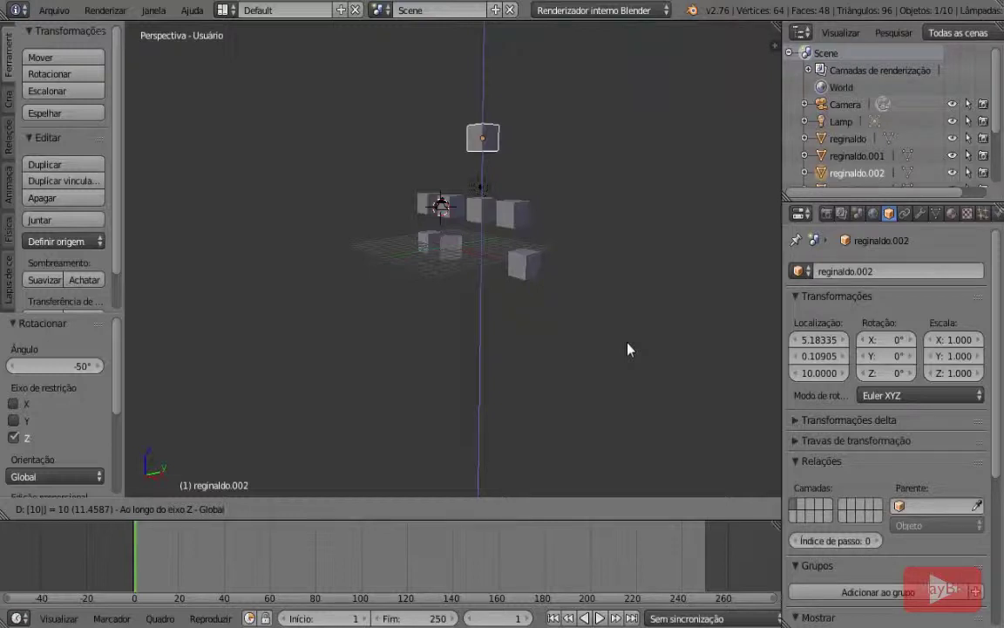
{"action": "key", "text": "minus"}
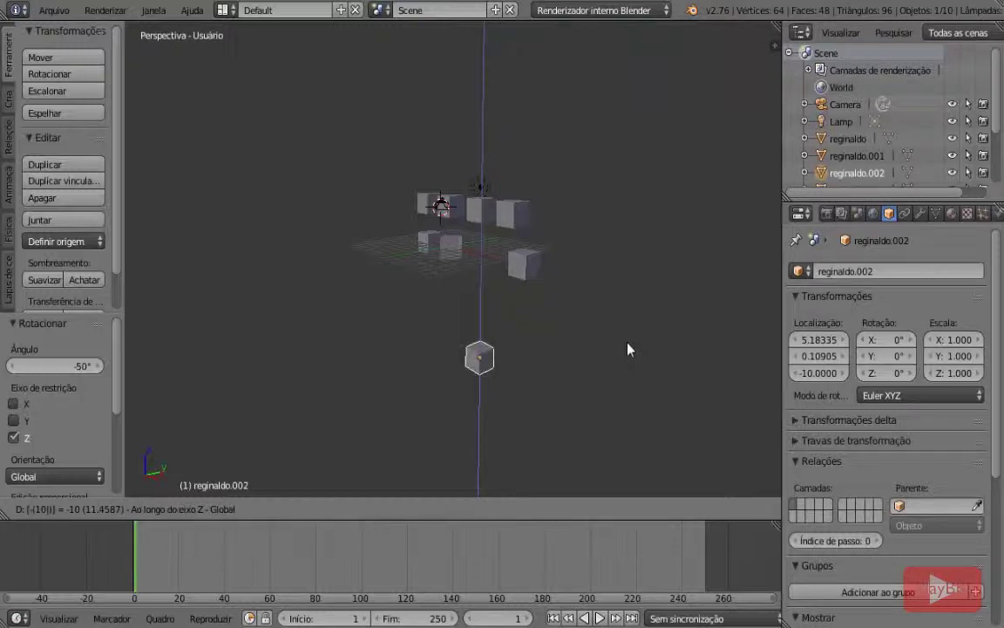
{"action": "key", "text": "Escape"}
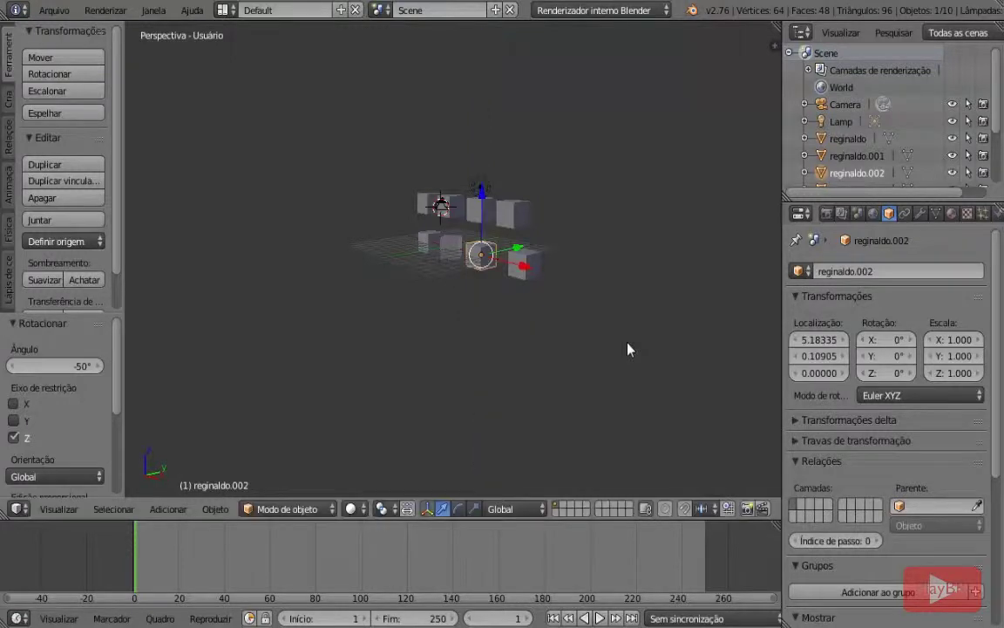
Move the third lower cube about -7.04 units along the global Y axis, away from the other cubes.
{"action": "scroll", "coordinate": [626, 347], "scroll_direction": "up", "scroll_amount": 5}
{"action": "middle_click_drag", "start_coordinate": [598, 316], "coordinate": [515, 336]}
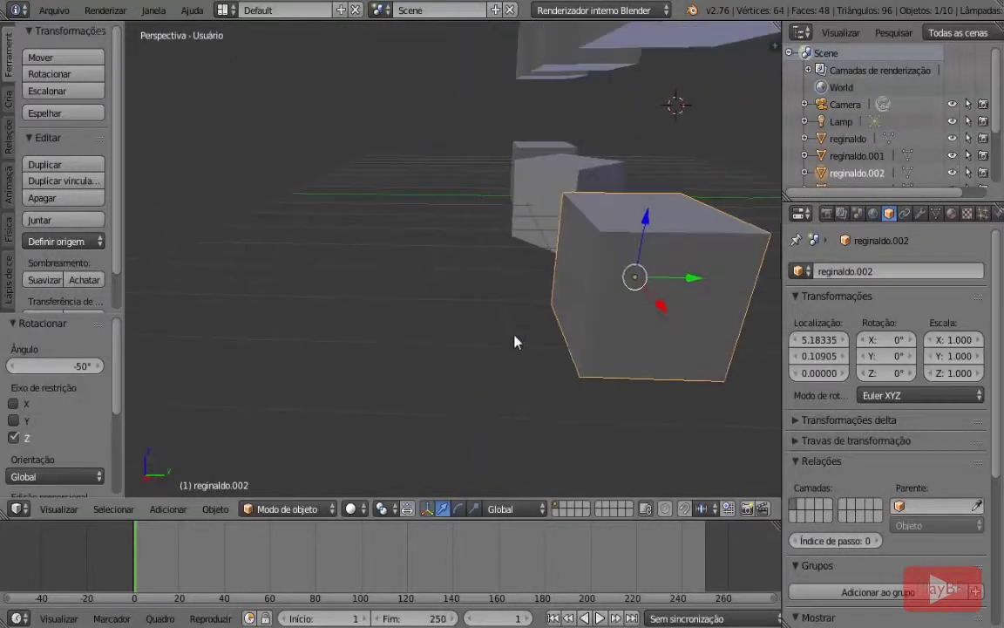
{"action": "scroll", "coordinate": [527, 346], "scroll_direction": "down", "scroll_amount": 1}
{"action": "scroll", "coordinate": [542, 359], "scroll_direction": "up", "scroll_amount": 1}
{"action": "middle_click_drag", "start_coordinate": [558, 364], "coordinate": [576, 361]}
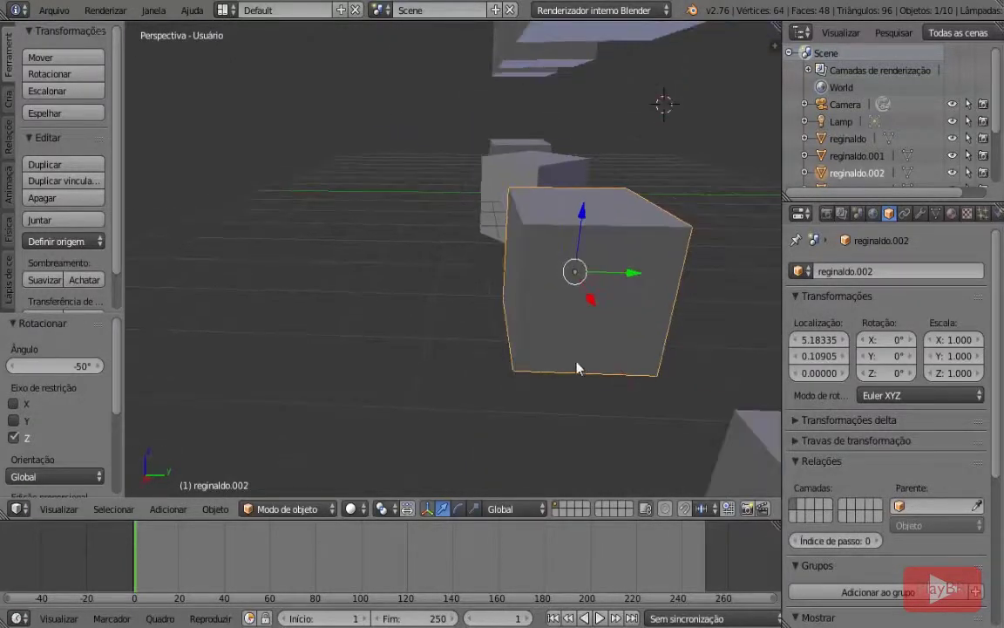
{"action": "scroll", "coordinate": [578, 362], "scroll_direction": "up", "scroll_amount": 3}
{"action": "scroll", "coordinate": [579, 364], "scroll_direction": "down", "scroll_amount": 3}
{"action": "middle_click_drag", "start_coordinate": [434, 293], "coordinate": [491, 378]}
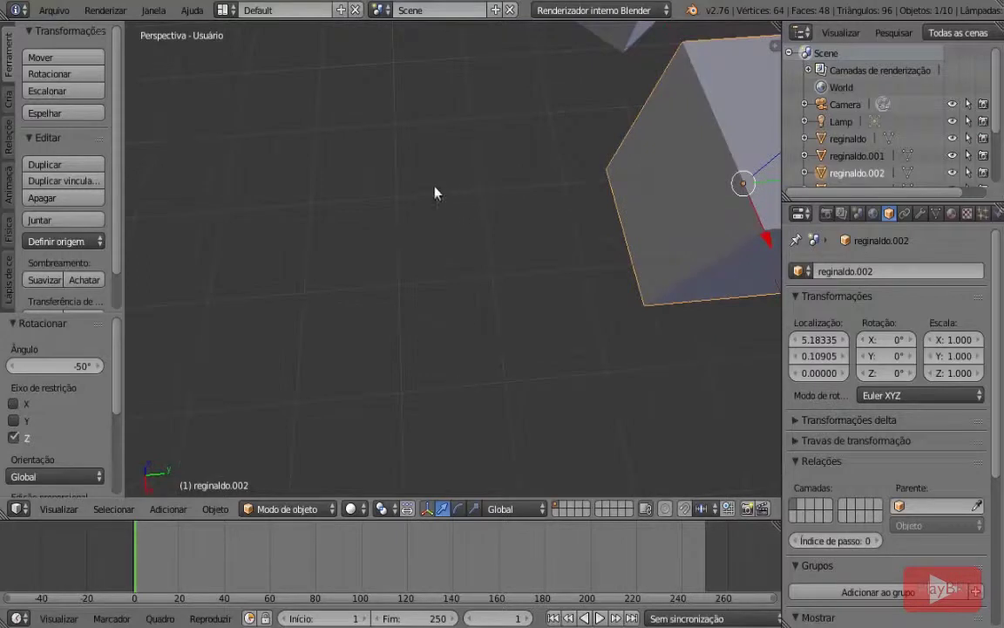
{"action": "scroll", "coordinate": [567, 272], "scroll_direction": "down", "scroll_amount": 5}
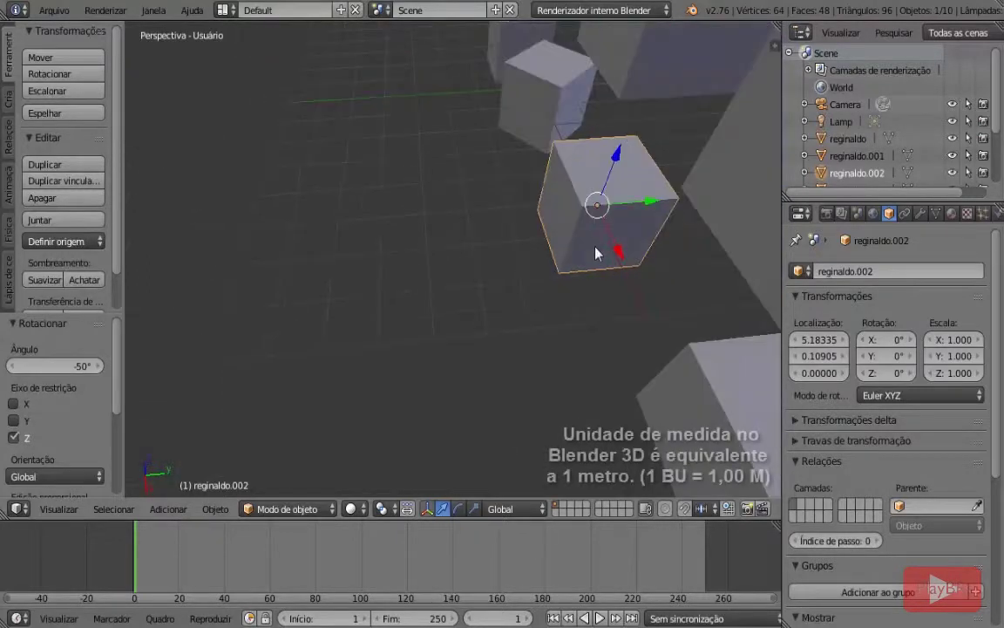
{"action": "key", "text": "g"}
{"action": "key", "text": "y"}
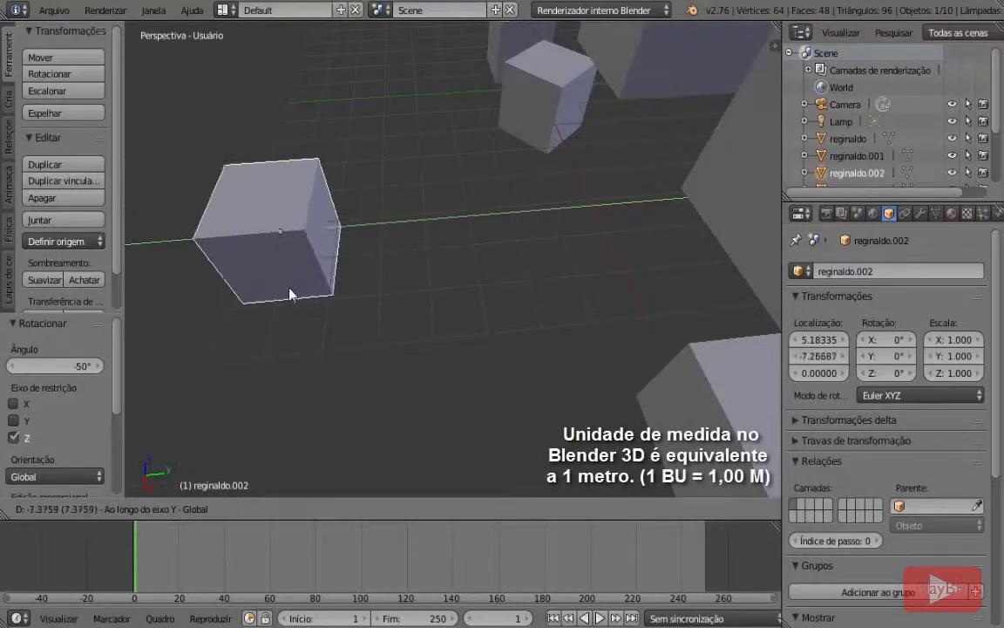
{"action": "left_click", "coordinate": [303, 293]}
Shift the third lower cube by a further -0.074 units or so along the global Y axis.
{"action": "middle_click_drag", "start_coordinate": [302, 293], "coordinate": [457, 250], "text": "shift"}
{"action": "scroll", "coordinate": [468, 249], "scroll_direction": "up", "scroll_amount": 4}
{"action": "scroll", "coordinate": [475, 247], "scroll_direction": "up", "scroll_amount": 3}
{"action": "key", "text": "g"}
{"action": "key", "text": "y"}
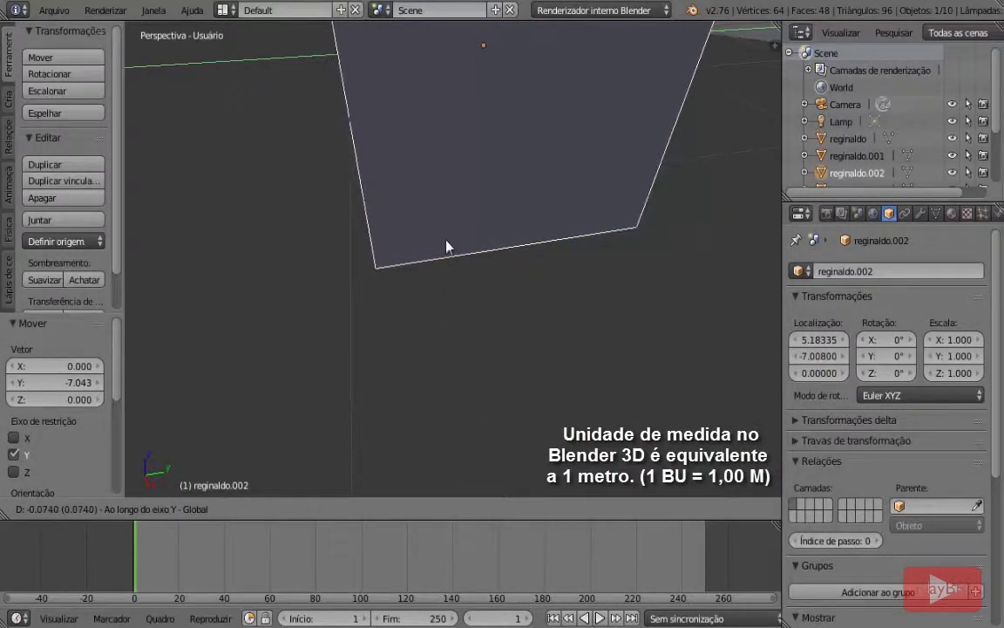
{"action": "left_click", "coordinate": [449, 247]}
Examine the displaced cube against the grid from several angles and at close range.
{"action": "scroll", "coordinate": [489, 267], "scroll_direction": "down", "scroll_amount": 4}
{"action": "scroll", "coordinate": [429, 232], "scroll_direction": "up", "scroll_amount": 4}
{"action": "middle_click_drag", "start_coordinate": [415, 237], "coordinate": [479, 254]}
{"action": "scroll", "coordinate": [443, 225], "scroll_direction": "down", "scroll_amount": 5}
{"action": "scroll", "coordinate": [479, 254], "scroll_direction": "up", "scroll_amount": 1}
{"action": "scroll", "coordinate": [478, 258], "scroll_direction": "up", "scroll_amount": 3}
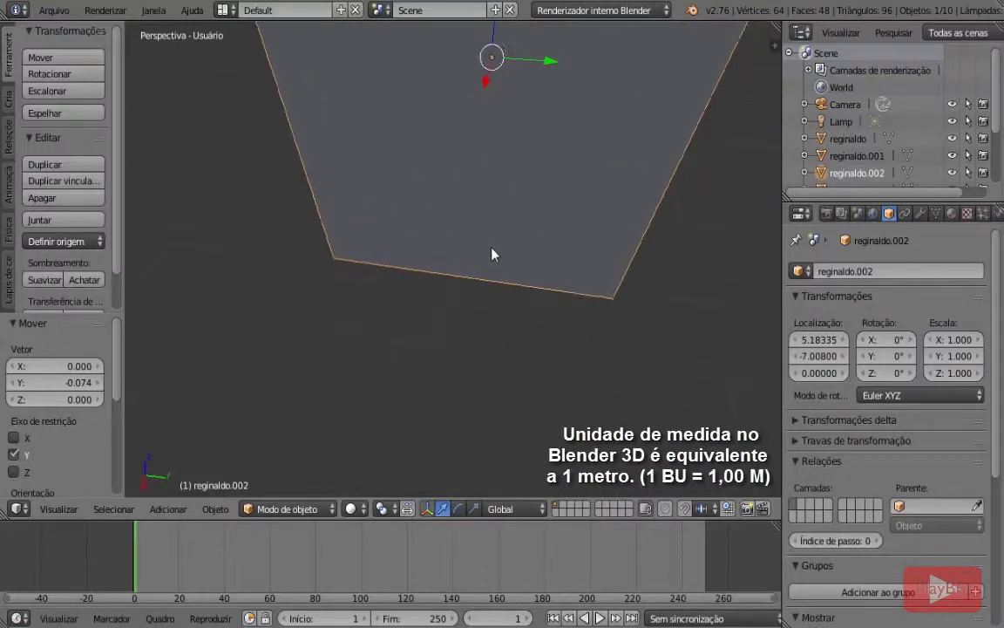
{"action": "scroll", "coordinate": [494, 251], "scroll_direction": "down", "scroll_amount": 4}
{"action": "middle_click_drag", "start_coordinate": [679, 278], "coordinate": [601, 325]}
{"action": "scroll", "coordinate": [559, 320], "scroll_direction": "up", "scroll_amount": 4}
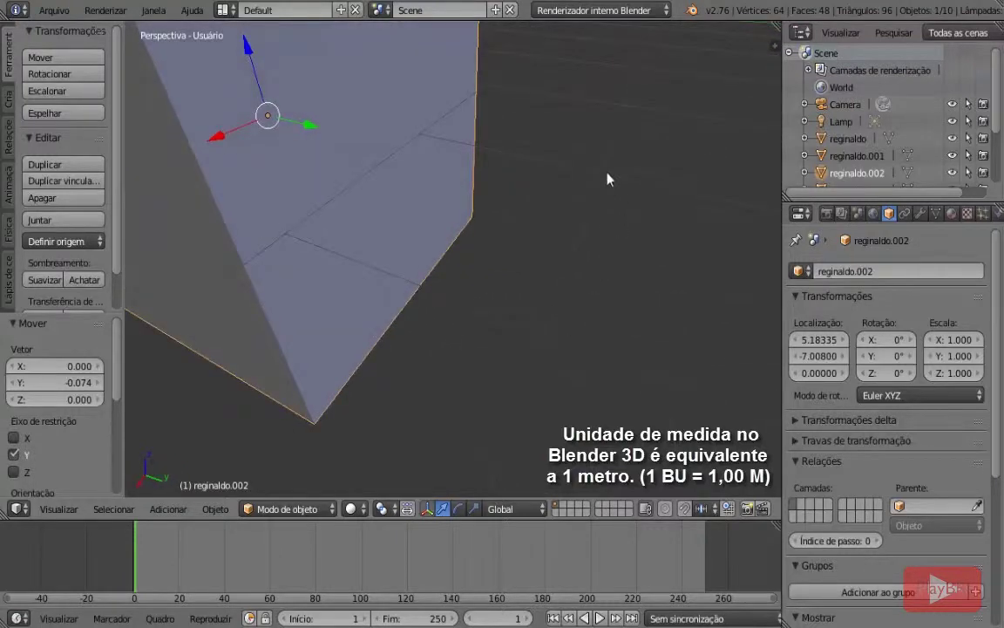
{"action": "scroll", "coordinate": [511, 313], "scroll_direction": "down", "scroll_amount": 6}
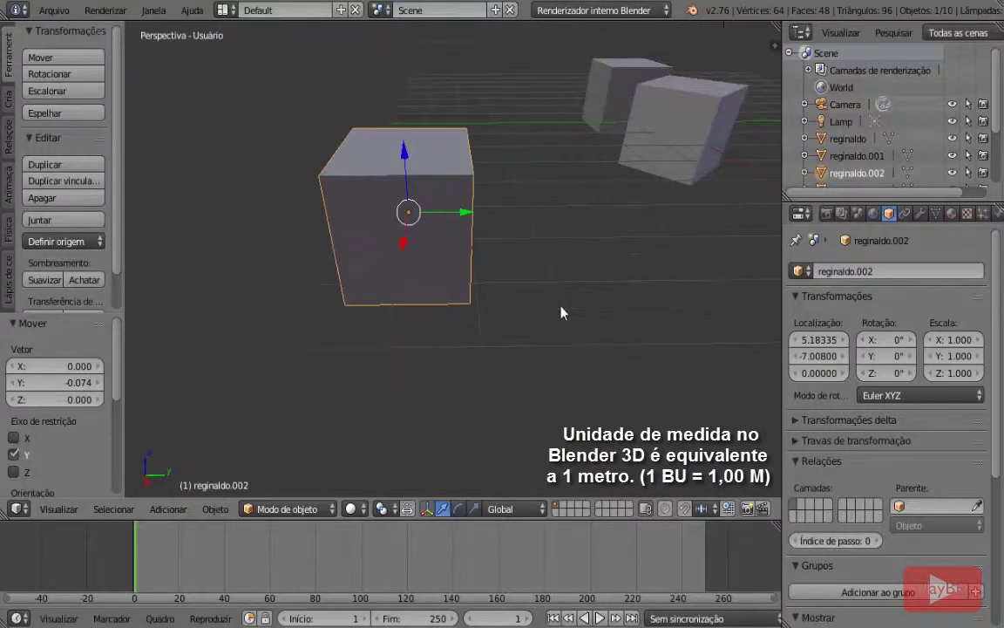
Move the displaced cube exactly 1 unit along the global Y axis.
{"action": "type", "text": "gy"}
{"action": "type", "text": "1"}
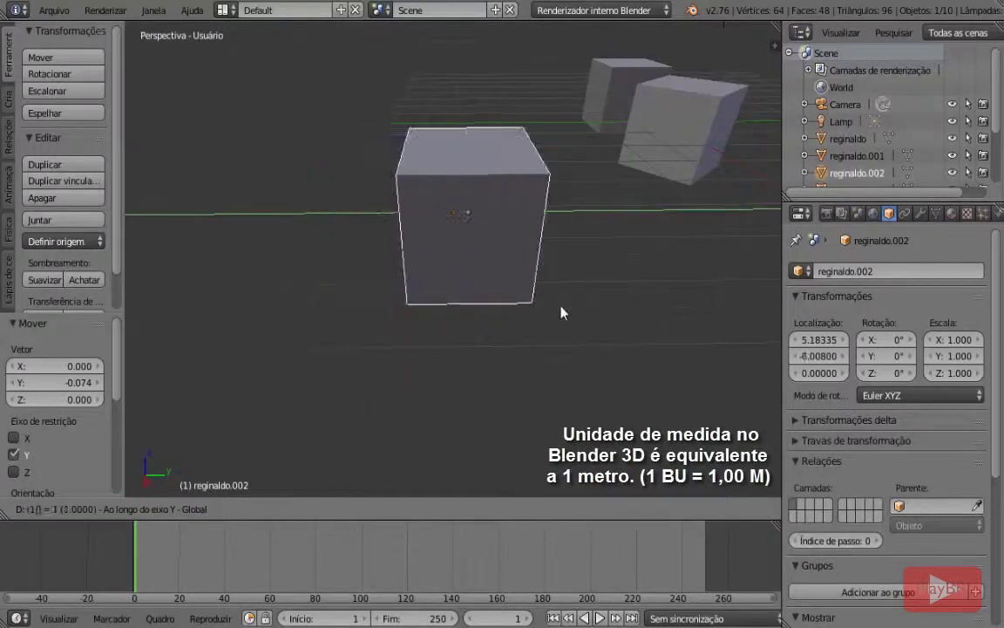
{"action": "key", "text": "Return"}
Move the displaced cube about 6.44 units along the global Y axis, back into the lower row.
{"action": "middle_click_drag", "start_coordinate": [562, 312], "coordinate": [503, 298]}
{"action": "scroll", "coordinate": [490, 287], "scroll_direction": "up", "scroll_amount": 3}
{"action": "scroll", "coordinate": [504, 298], "scroll_direction": "up", "scroll_amount": 3}
{"action": "scroll", "coordinate": [504, 298], "scroll_direction": "down", "scroll_amount": 6}
{"action": "middle_click_drag", "start_coordinate": [463, 370], "coordinate": [464, 456]}
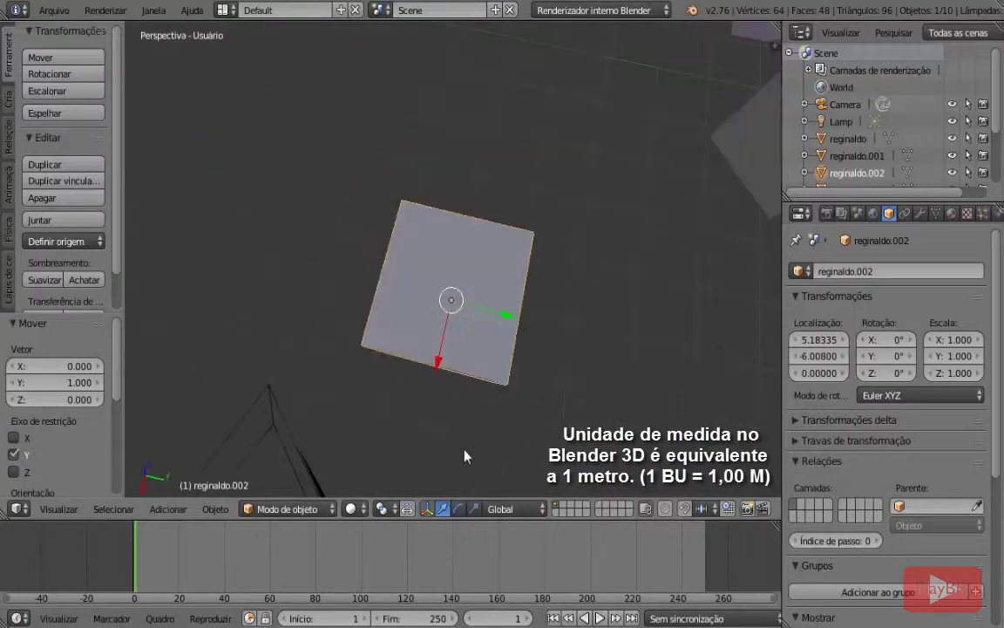
{"action": "middle_click_drag", "start_coordinate": [508, 389], "coordinate": [538, 301]}
{"action": "key", "text": "g"}
{"action": "key", "text": "y"}
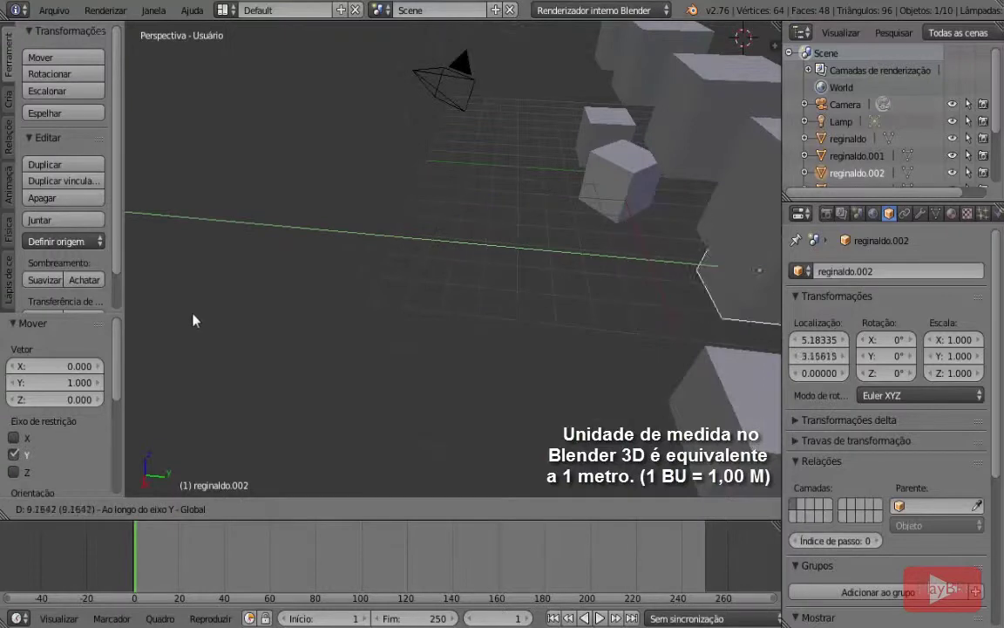
{"action": "left_click", "coordinate": [602, 344]}
Select the first lower cube and try moving it freely.
{"action": "scroll", "coordinate": [538, 287], "scroll_direction": "down", "scroll_amount": 4}
{"action": "scroll", "coordinate": [532, 289], "scroll_direction": "up", "scroll_amount": 2}
{"action": "middle_click_drag", "start_coordinate": [533, 289], "coordinate": [581, 279]}
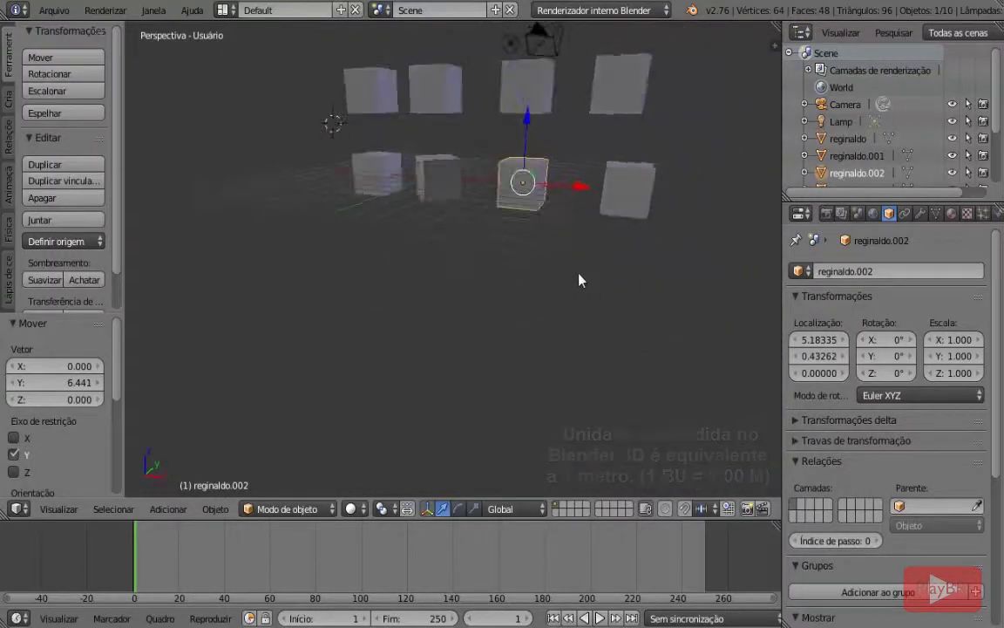
{"action": "scroll", "coordinate": [433, 258], "scroll_direction": "down", "scroll_amount": 3}
{"action": "middle_click_drag", "start_coordinate": [433, 258], "coordinate": [494, 400]}
{"action": "scroll", "coordinate": [440, 256], "scroll_direction": "up", "scroll_amount": 4}
{"action": "right_click", "coordinate": [453, 260]}
{"action": "key", "text": "g"}
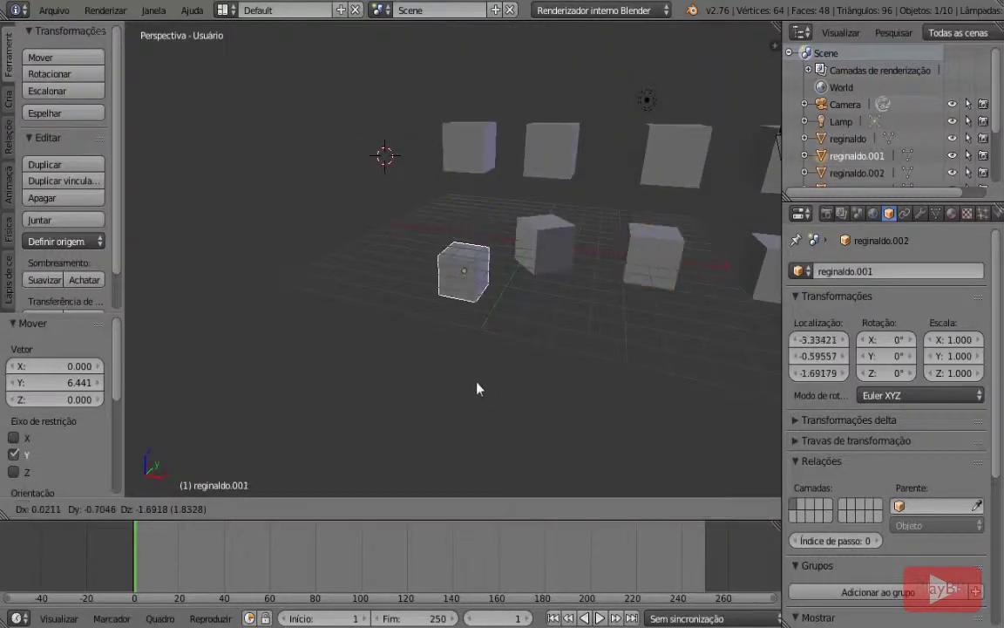
{"action": "right_click", "coordinate": [488, 337]}
Try scaling the first lower cube uniformly and constrained to the global Z, X and Y axes.
{"action": "key", "text": "s"}
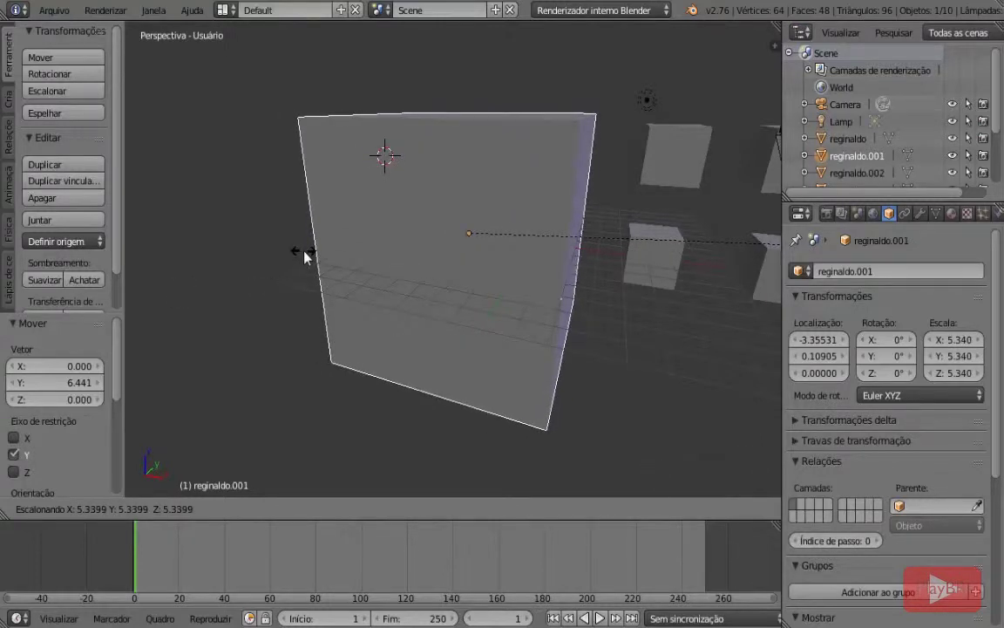
{"action": "key", "text": "z"}
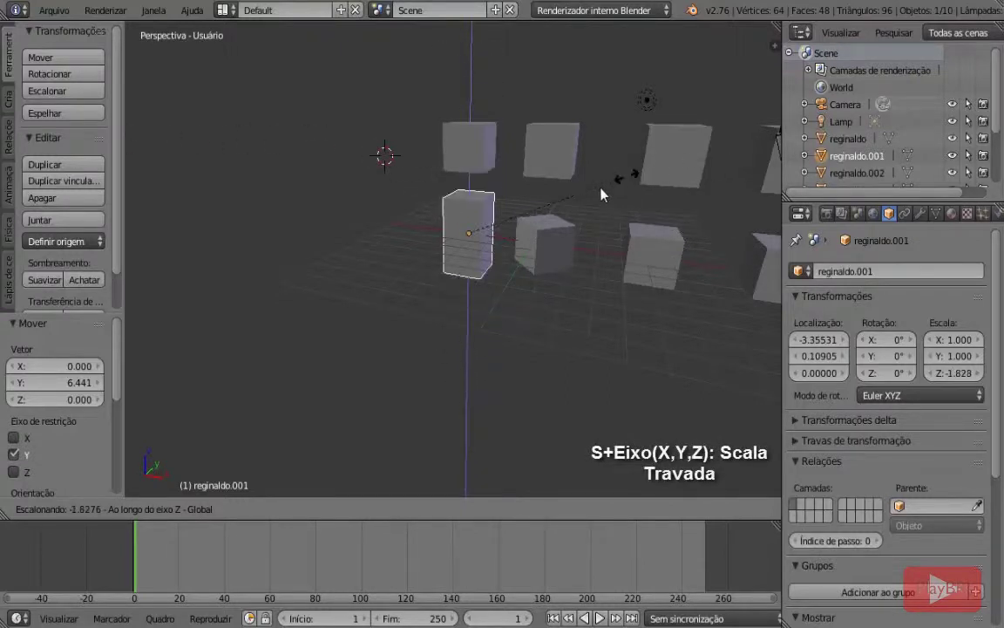
{"action": "key", "text": "x"}
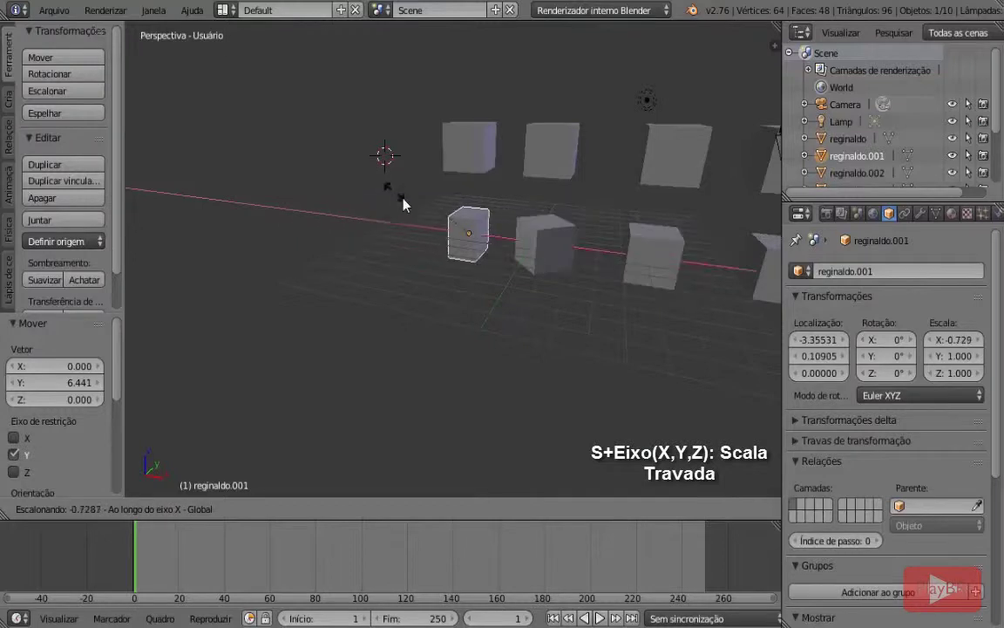
{"action": "key", "text": "y"}
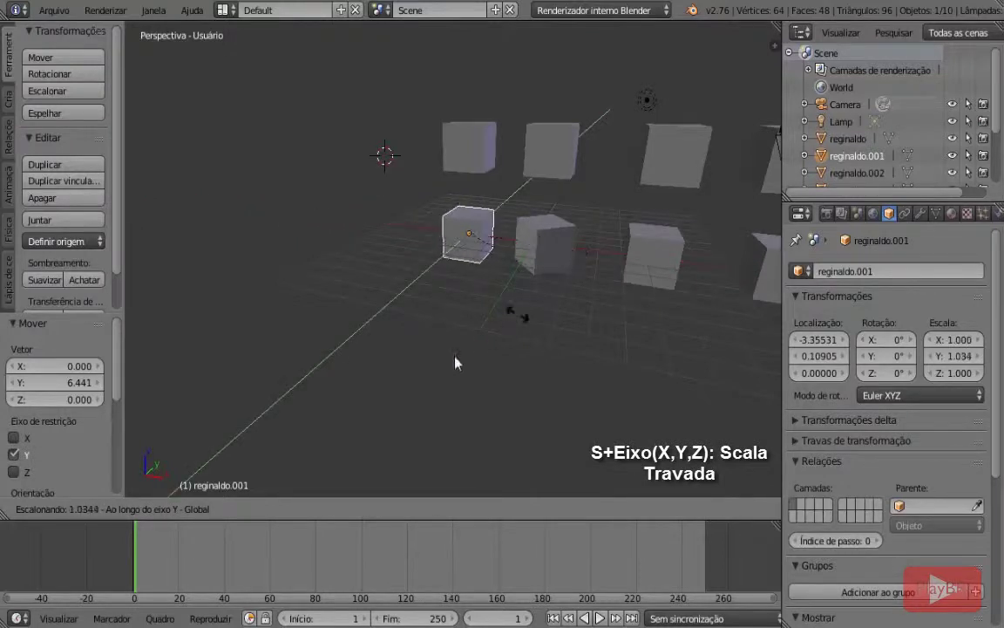
{"action": "key", "text": "Escape"}
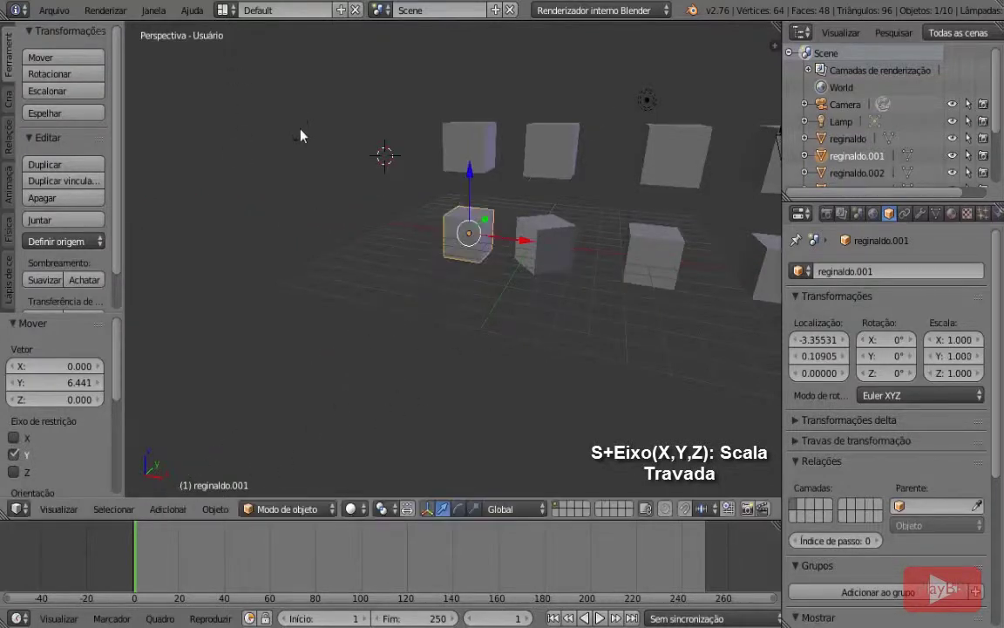
Examine the two rows of cubes from several angles and distances.
{"action": "scroll", "coordinate": [416, 274], "scroll_direction": "down", "scroll_amount": 3}
{"action": "scroll", "coordinate": [452, 304], "scroll_direction": "up", "scroll_amount": 3}
{"action": "middle_click_drag", "start_coordinate": [480, 325], "coordinate": [578, 336]}
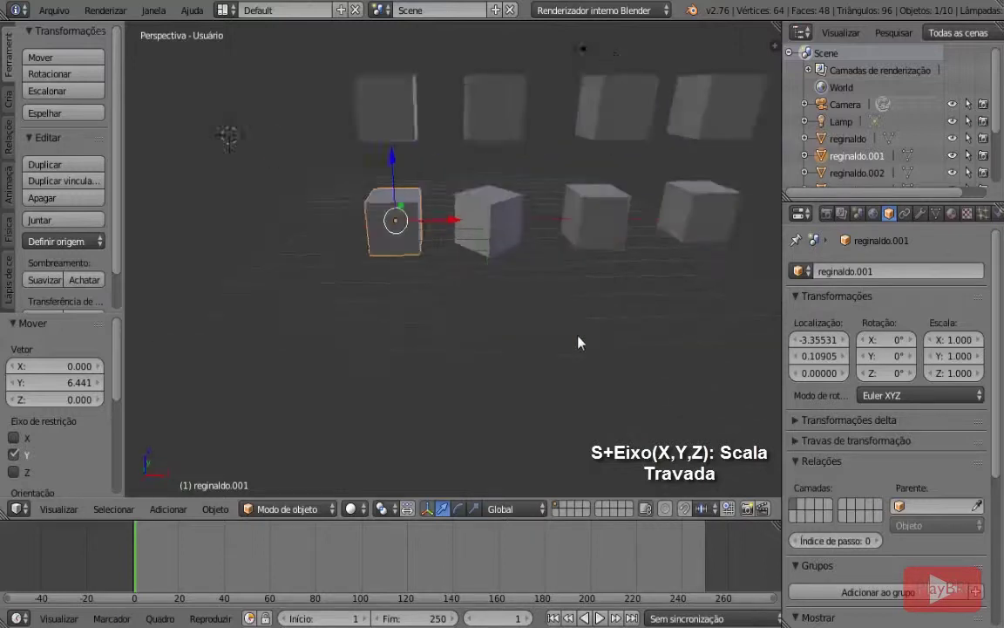
{"action": "scroll", "coordinate": [578, 337], "scroll_direction": "down", "scroll_amount": 4}
{"action": "middle_click_drag", "start_coordinate": [515, 347], "coordinate": [537, 370], "text": "shift"}
{"action": "scroll", "coordinate": [407, 227], "scroll_direction": "up", "scroll_amount": 3}
{"action": "scroll", "coordinate": [543, 413], "scroll_direction": "down", "scroll_amount": 3}
{"action": "scroll", "coordinate": [598, 356], "scroll_direction": "up", "scroll_amount": 3}
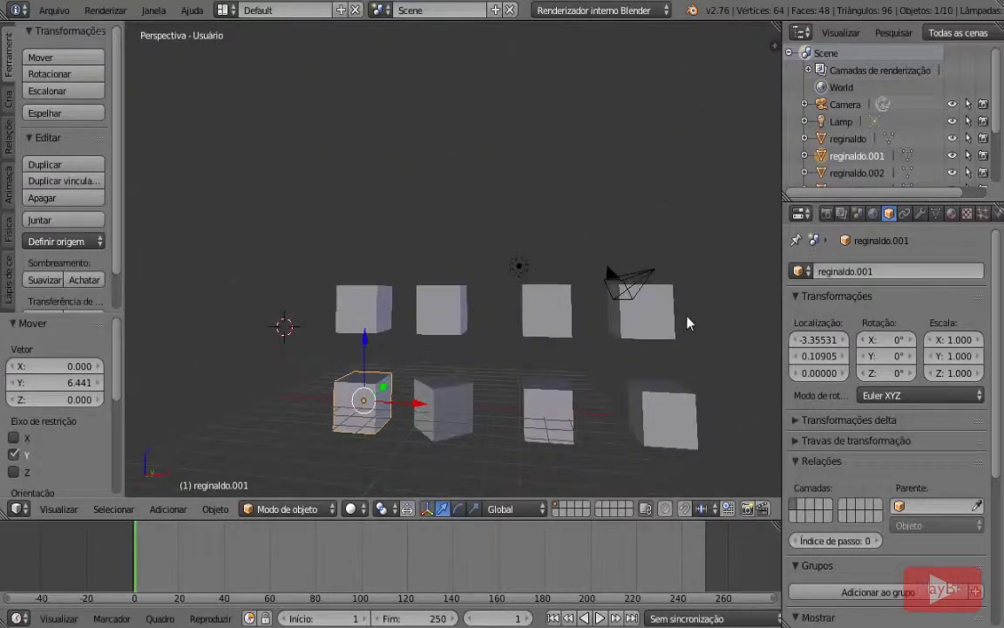
{"action": "middle_click_drag", "start_coordinate": [401, 352], "coordinate": [462, 393]}
{"action": "scroll", "coordinate": [471, 388], "scroll_direction": "down", "scroll_amount": 2}
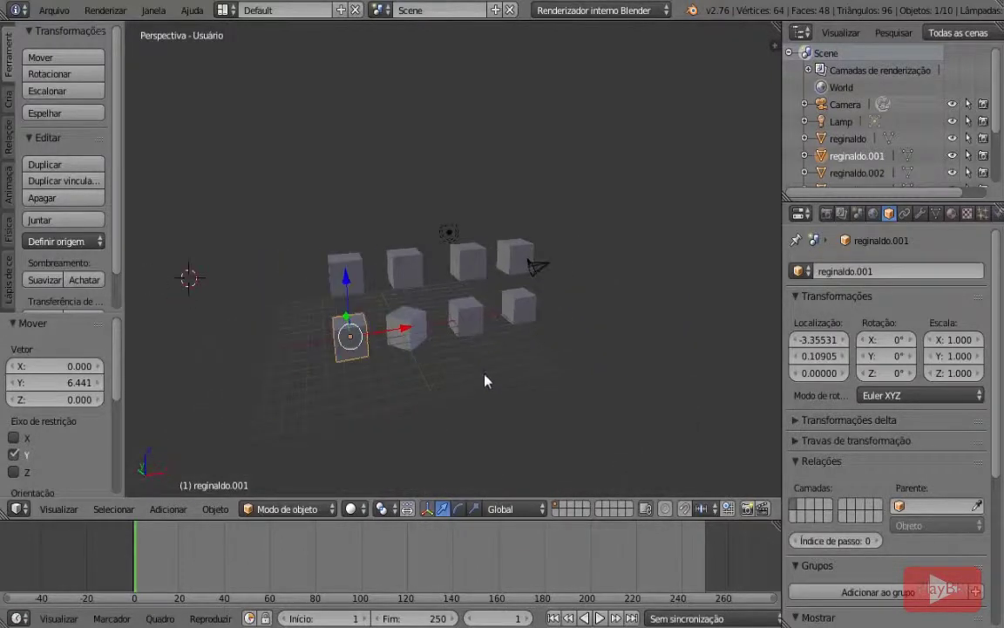
Delete the upper cube nearest the camera object and undo the deletion.
{"action": "right_click", "coordinate": [513, 270]}
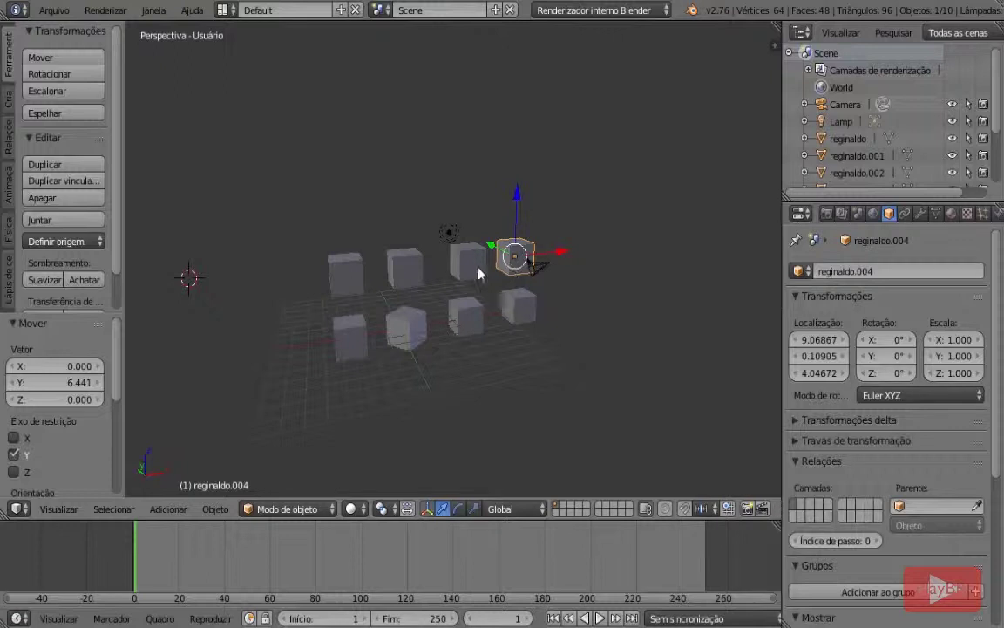
{"action": "right_click", "coordinate": [477, 269]}
{"action": "right_click", "coordinate": [513, 255]}
{"action": "key", "text": "x"}
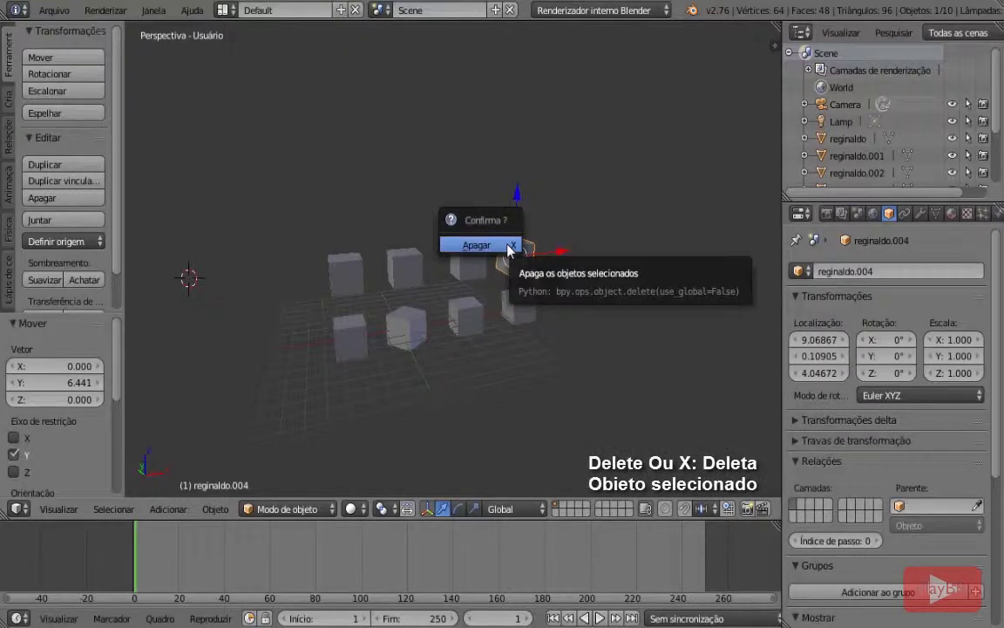
{"action": "left_click", "coordinate": [510, 251]}
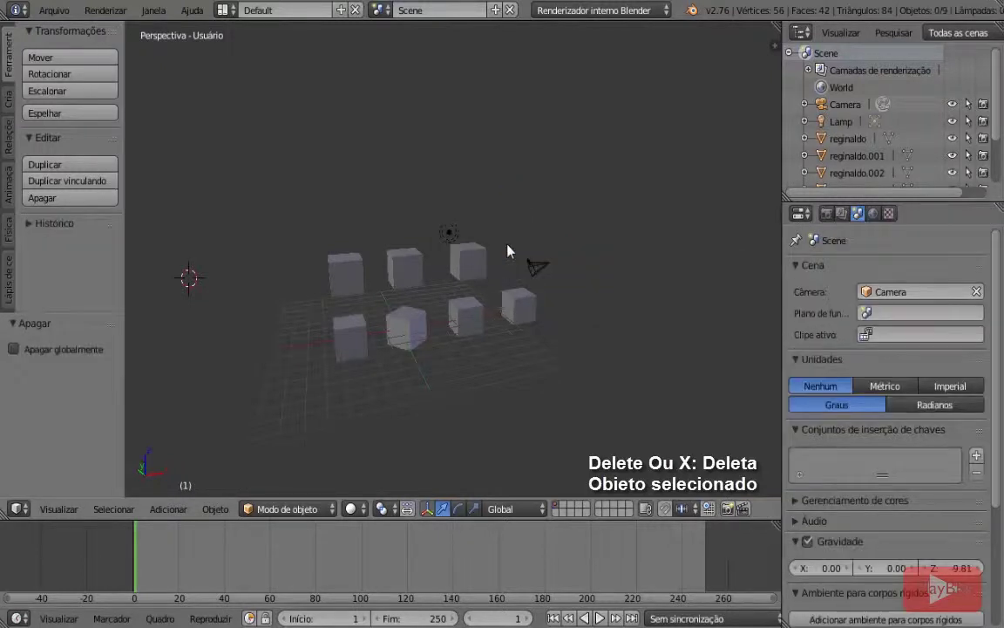
{"action": "key", "text": "ctrl+z"}
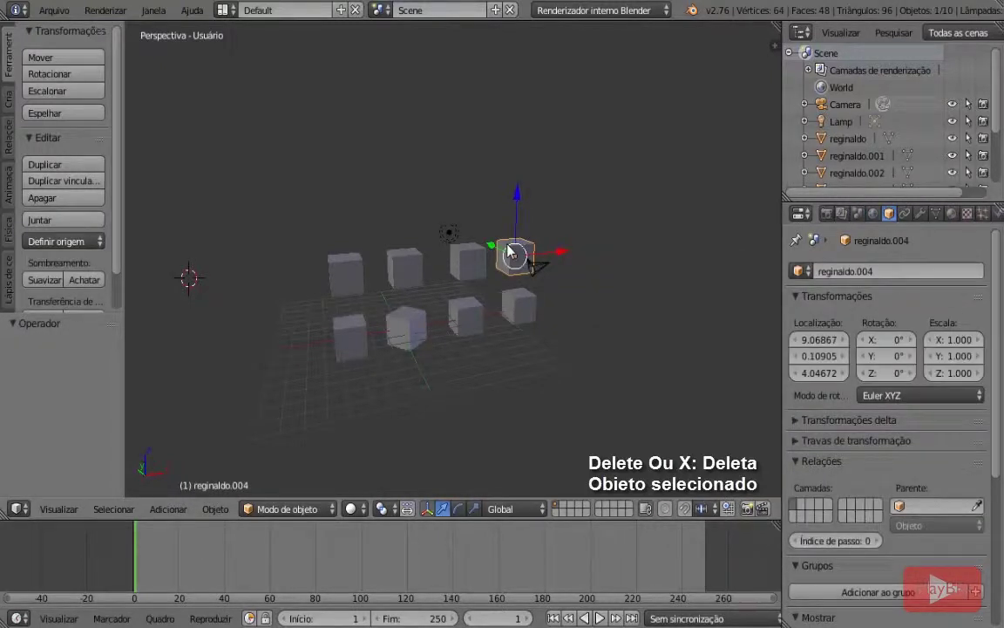
Repeat the deletion of the restored upper cube and undo it once more.
{"action": "key", "text": "x"}
{"action": "key", "text": "x"}
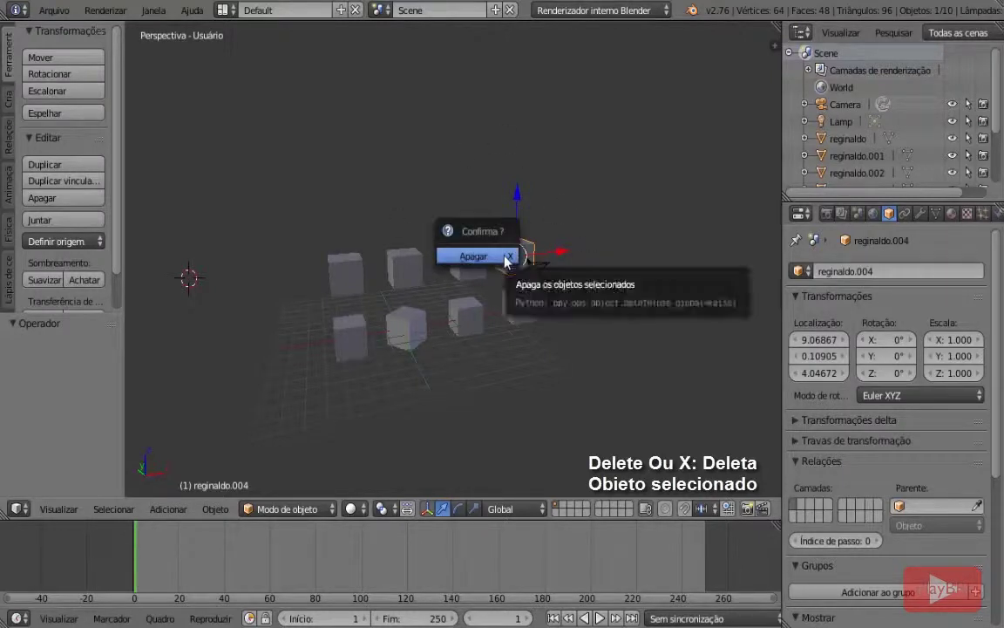
{"action": "left_click", "coordinate": [505, 258]}
{"action": "scroll", "coordinate": [510, 415], "scroll_direction": "up", "scroll_amount": 3}
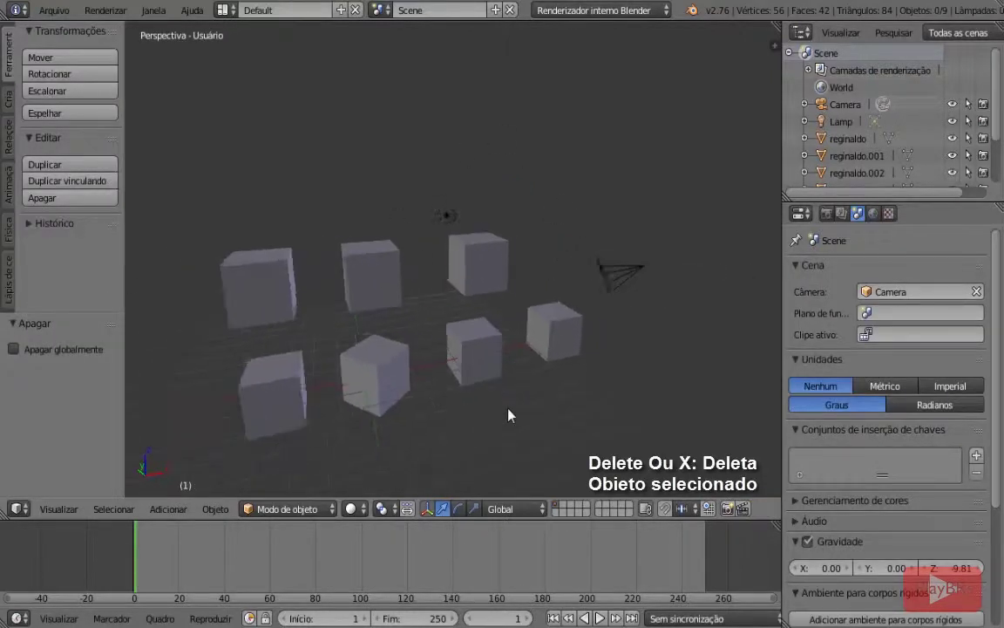
{"action": "scroll", "coordinate": [510, 415], "scroll_direction": "down", "scroll_amount": 2}
{"action": "key", "text": "ctrl+z"}
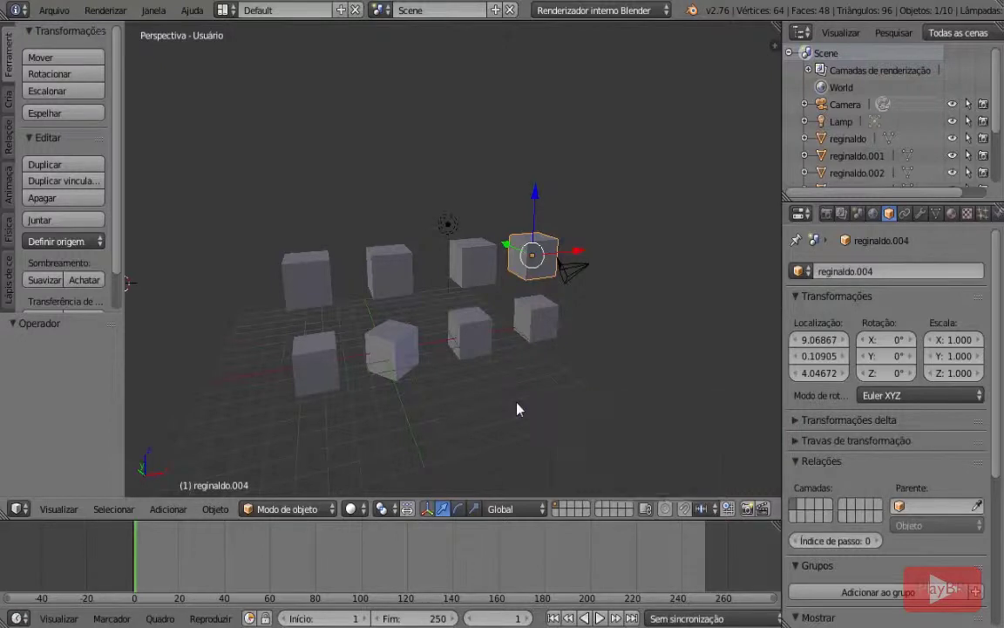
Select all four cubes in the upper row together and delete them.
{"action": "middle_click_drag", "start_coordinate": [517, 409], "coordinate": [609, 336]}
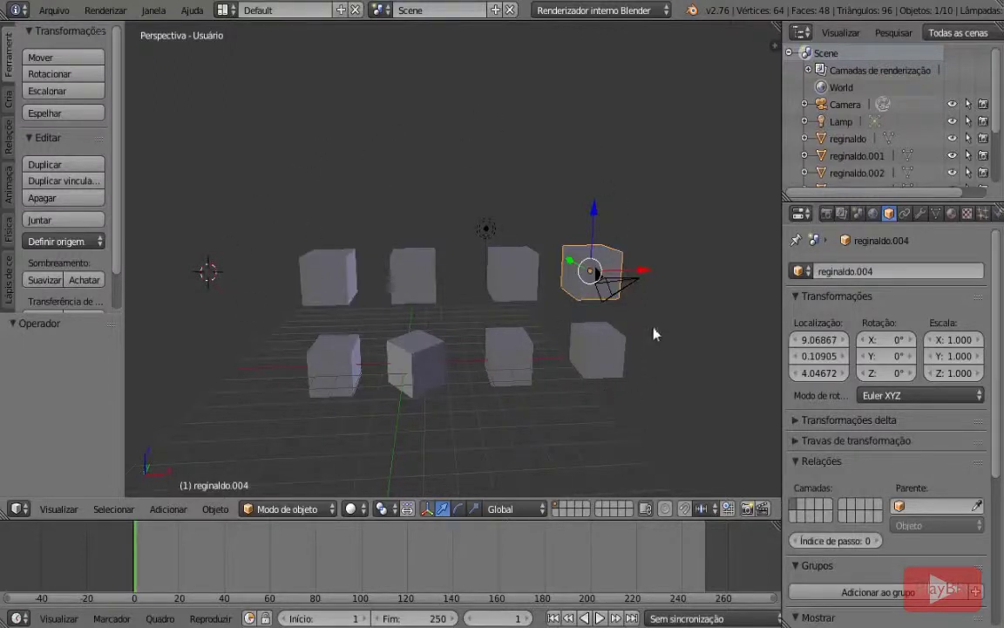
{"action": "scroll", "coordinate": [502, 305], "scroll_direction": "down", "scroll_amount": 2}
{"action": "scroll", "coordinate": [523, 279], "scroll_direction": "up", "scroll_amount": 2}
{"action": "left_click", "coordinate": [526, 286], "text": "shift"}
{"action": "left_click", "coordinate": [413, 286], "text": "shift"}
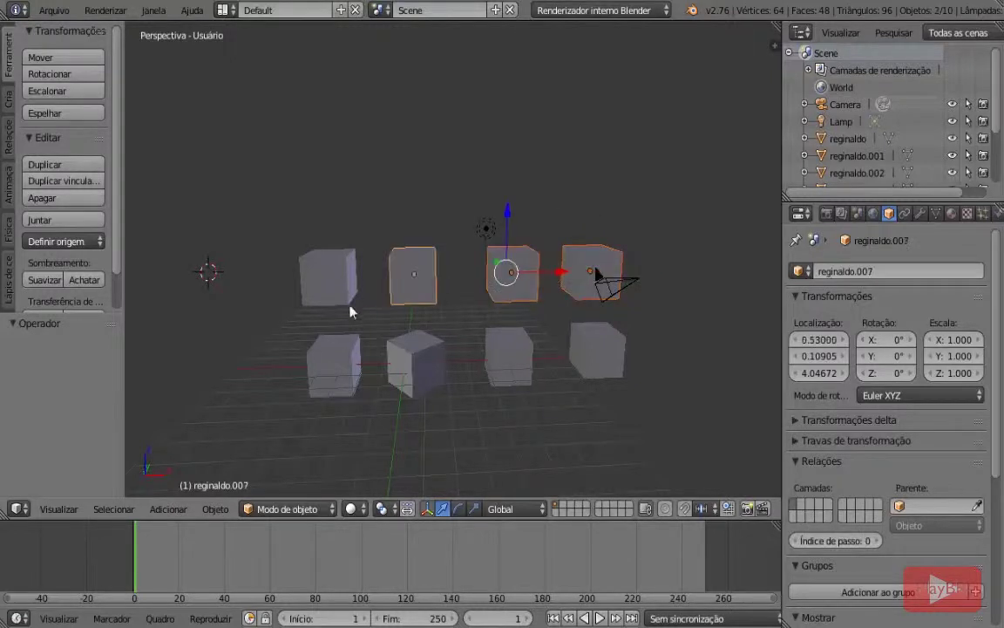
{"action": "right_click", "coordinate": [347, 303], "text": "shift"}
{"action": "scroll", "coordinate": [365, 340], "scroll_direction": "up", "scroll_amount": 2}
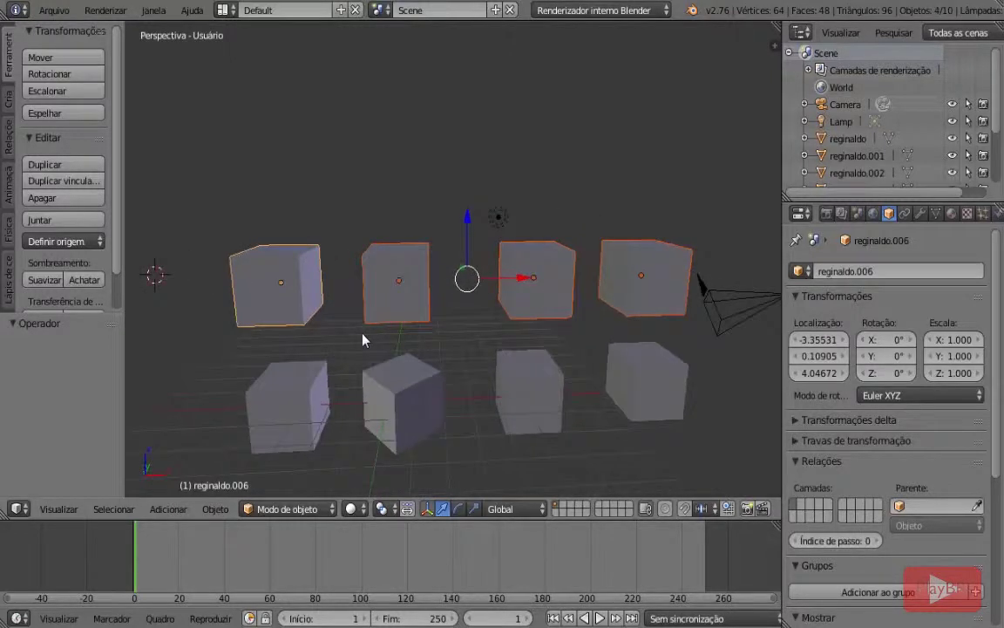
{"action": "key", "text": "x"}
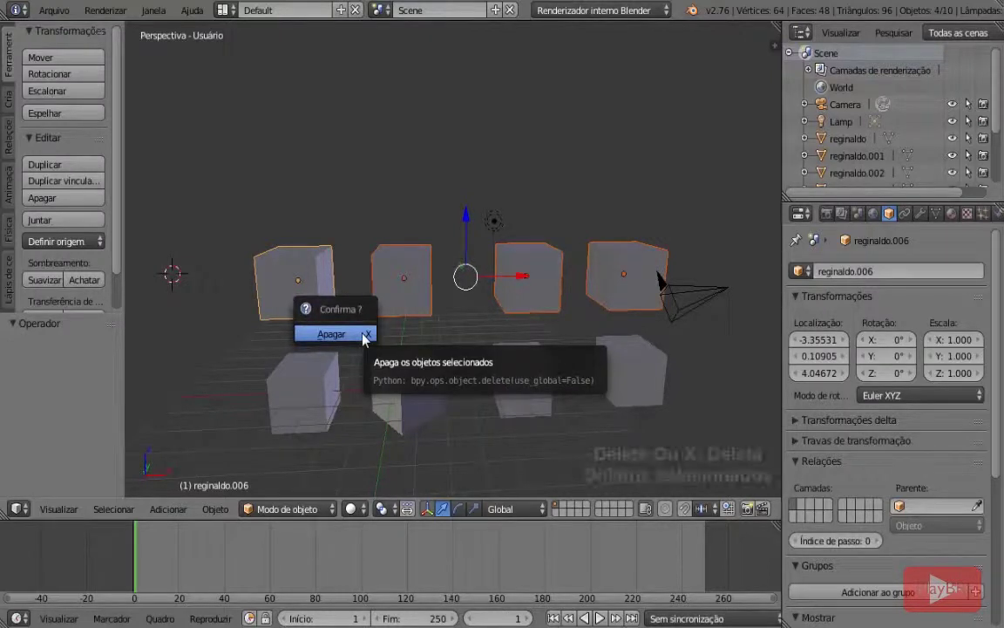
{"action": "left_click", "coordinate": [364, 338]}
{"action": "scroll", "coordinate": [358, 339], "scroll_direction": "down", "scroll_amount": 3}
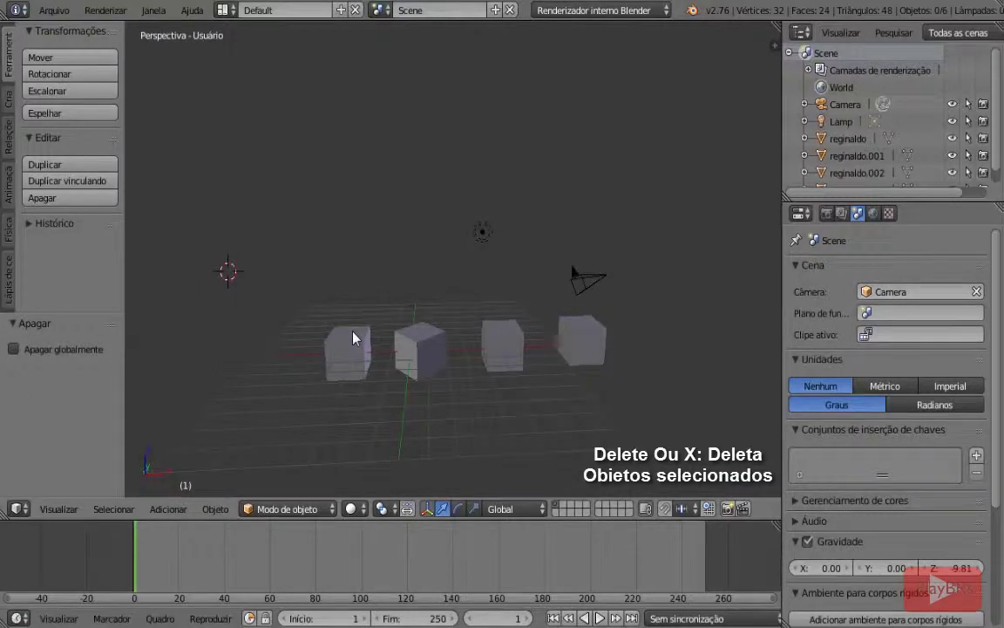
Select the rotated lower cube, start circle selection and try various brush sizes, ending with a circle slightly larger than a cube.
{"action": "right_click", "coordinate": [410, 353]}
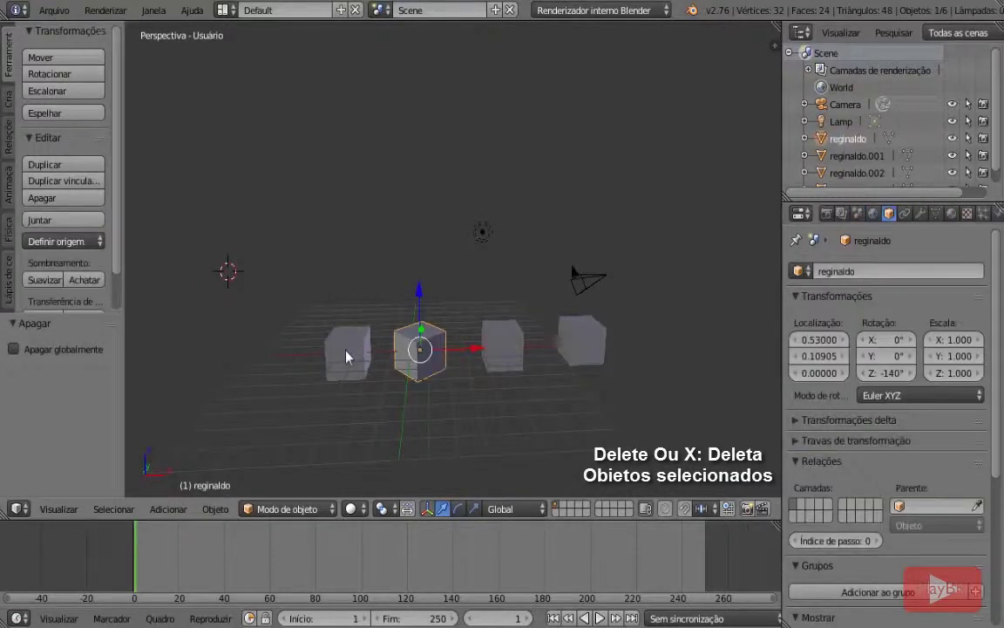
{"action": "key", "text": "c"}
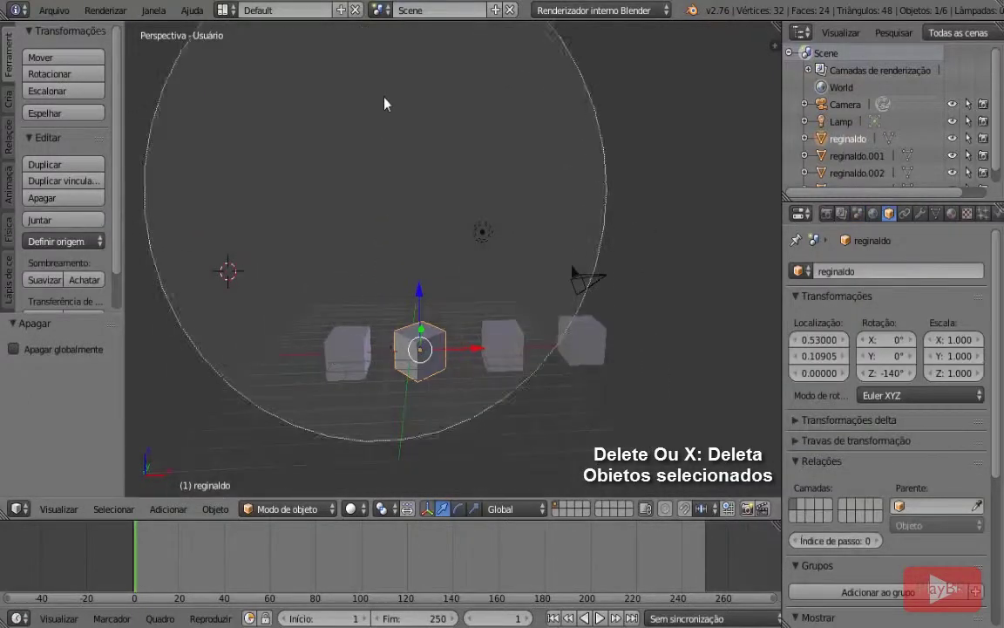
{"action": "scroll", "coordinate": [375, 253], "scroll_direction": "up", "scroll_amount": 3}
{"action": "scroll", "coordinate": [375, 253], "scroll_direction": "up", "scroll_amount": 6}
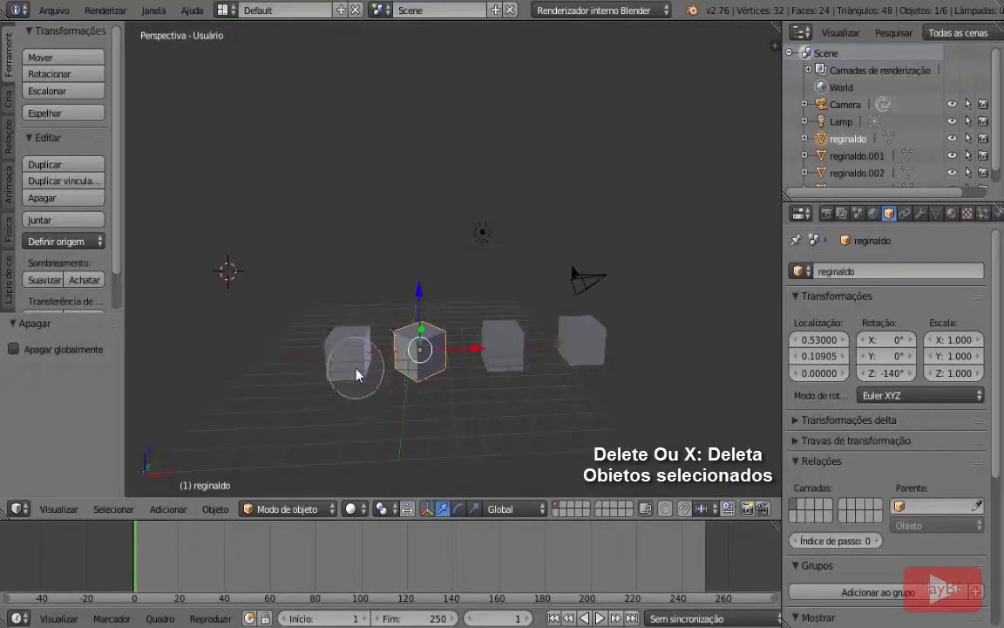
{"action": "scroll", "coordinate": [358, 276], "scroll_direction": "down", "scroll_amount": 5}
{"action": "scroll", "coordinate": [358, 291], "scroll_direction": "up", "scroll_amount": 5}
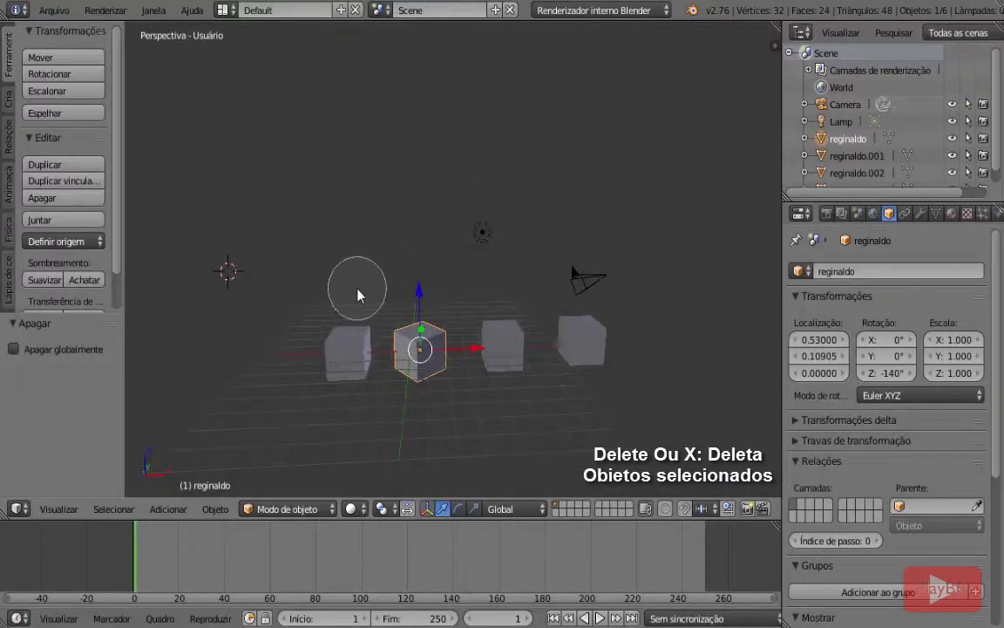
{"action": "scroll", "coordinate": [363, 289], "scroll_direction": "down", "scroll_amount": 8}
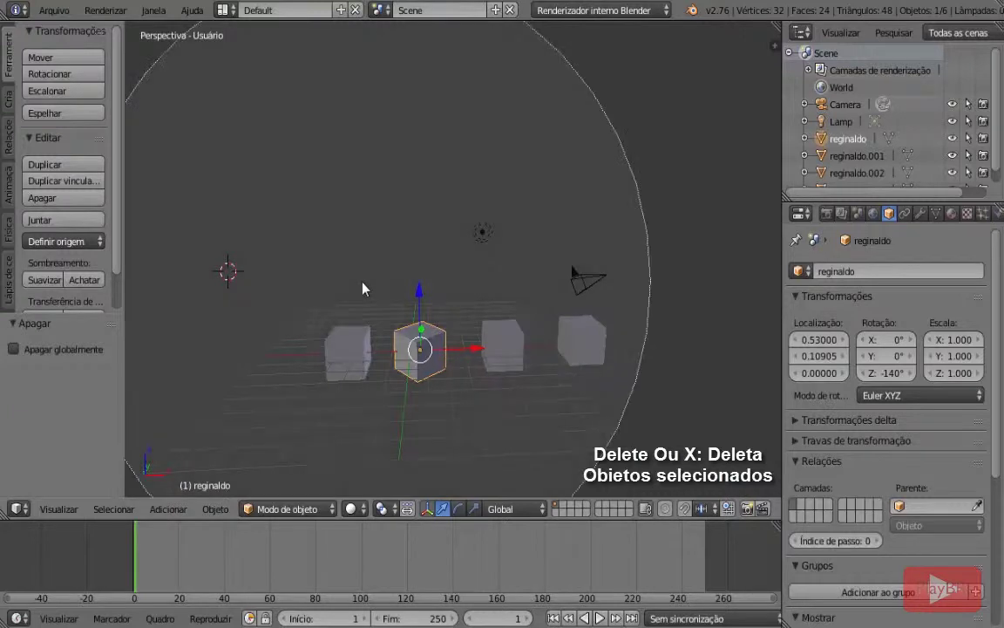
{"action": "scroll", "coordinate": [364, 290], "scroll_direction": "up", "scroll_amount": 3}
{"action": "scroll", "coordinate": [364, 289], "scroll_direction": "down", "scroll_amount": 4}
{"action": "scroll", "coordinate": [364, 290], "scroll_direction": "up", "scroll_amount": 6}
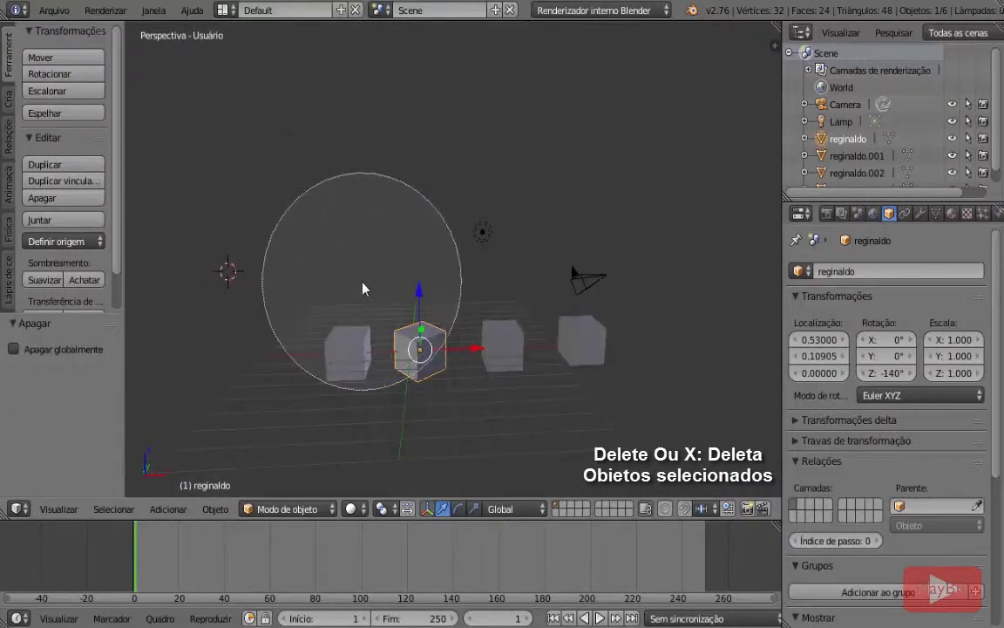
{"action": "scroll", "coordinate": [364, 289], "scroll_direction": "up", "scroll_amount": 4}
{"action": "scroll", "coordinate": [365, 288], "scroll_direction": "down", "scroll_amount": 4}
{"action": "scroll", "coordinate": [364, 288], "scroll_direction": "up", "scroll_amount": 4}
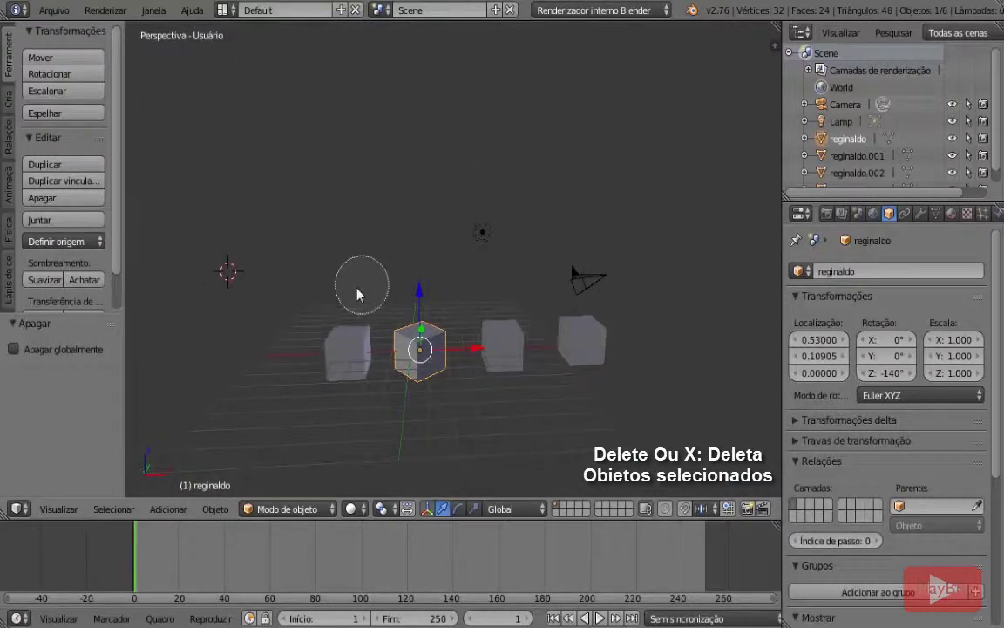
Brush the selection circle across the lower row to select all four remaining cubes and delete them.
{"action": "mouse_move", "coordinate": [343, 361]}
{"action": "left_mouse_down"}
{"action": "mouse_move", "coordinate": [547, 366]}
{"action": "mouse_move", "coordinate": [567, 349]}
{"action": "mouse_move", "coordinate": [520, 365]}
{"action": "mouse_move", "coordinate": [513, 354]}
{"action": "left_mouse_up"}
{"action": "key", "text": "Escape"}
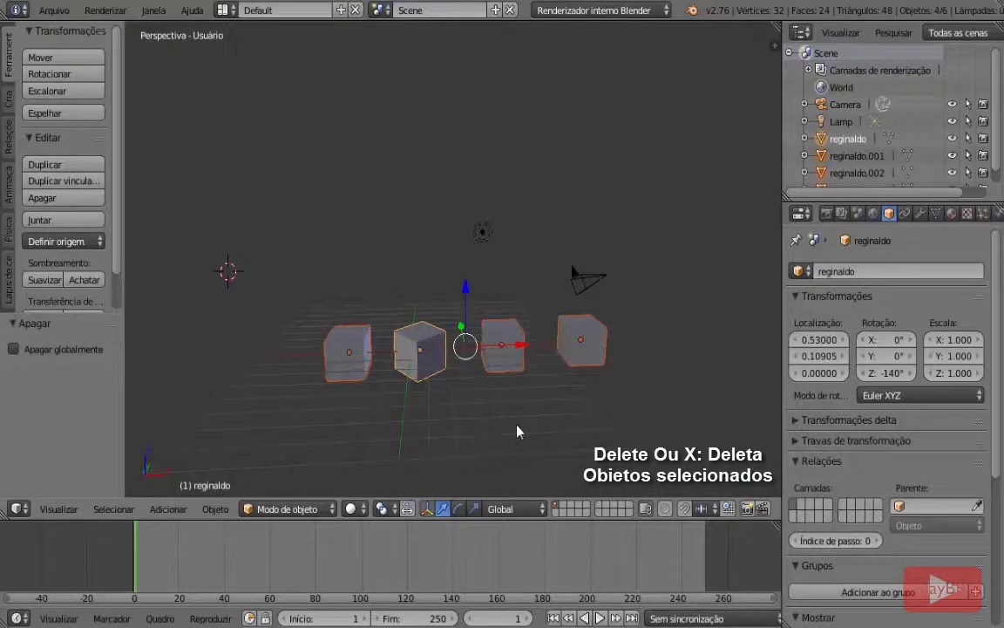
{"action": "key", "text": "x"}
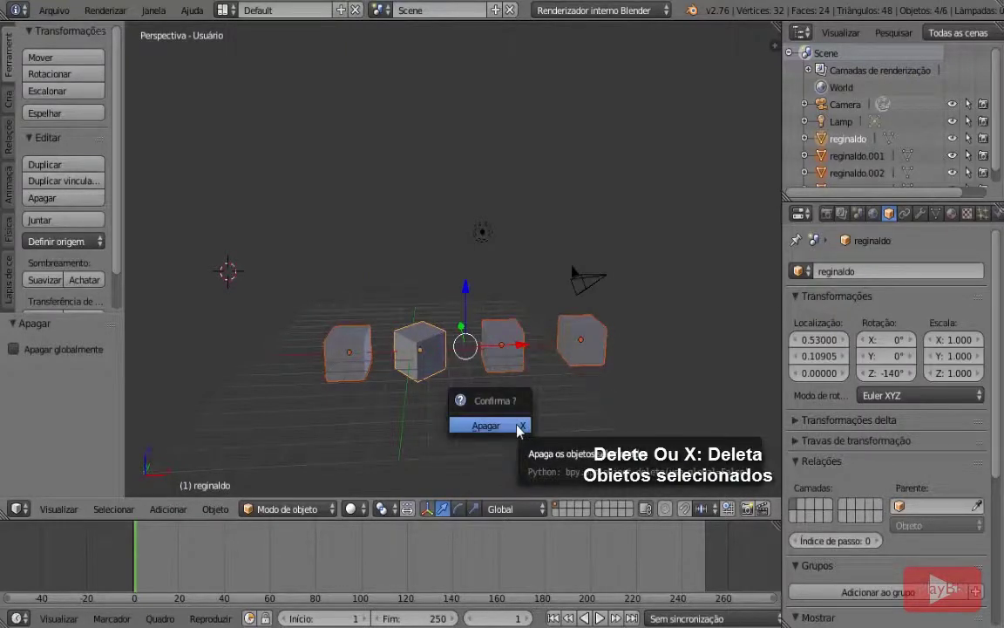
{"action": "left_click", "coordinate": [520, 427]}
Examine the emptied scene's grid, camera and lamp from several angles and distances.
{"action": "scroll", "coordinate": [432, 409], "scroll_direction": "up", "scroll_amount": 2}
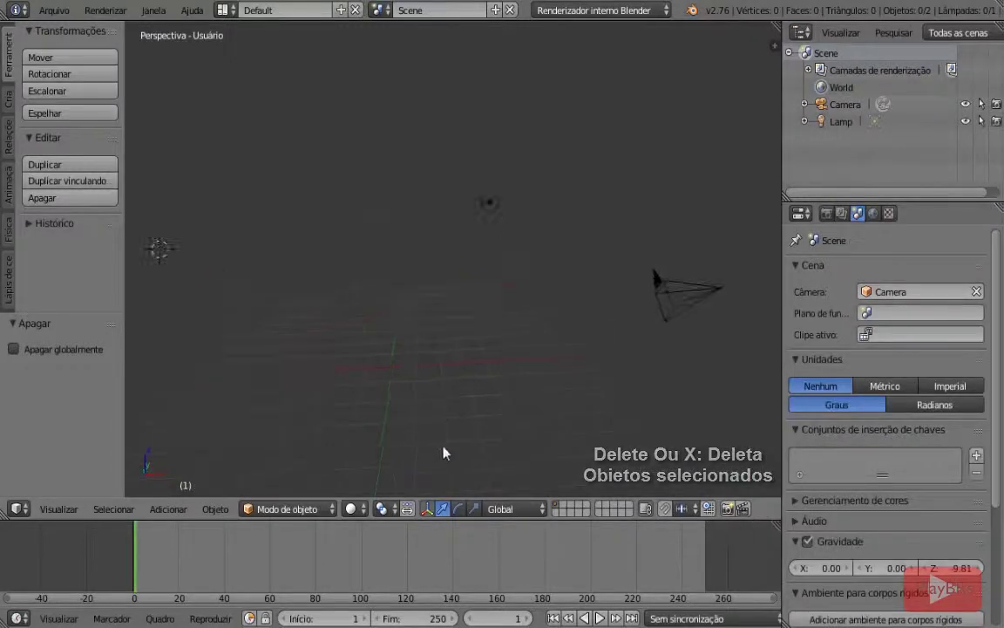
{"action": "scroll", "coordinate": [444, 452], "scroll_direction": "down", "scroll_amount": 5}
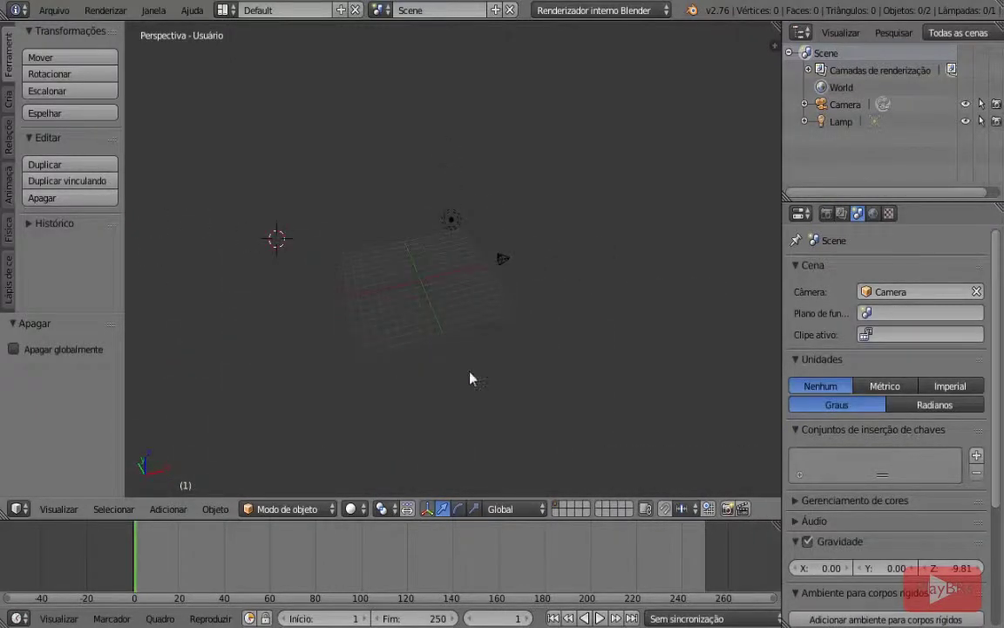
{"action": "middle_click_drag", "start_coordinate": [470, 372], "coordinate": [522, 359], "text": "shift"}
{"action": "scroll", "coordinate": [521, 359], "scroll_direction": "up", "scroll_amount": 3}
{"action": "middle_click_drag", "start_coordinate": [593, 309], "coordinate": [494, 311]}
{"action": "scroll", "coordinate": [564, 388], "scroll_direction": "down", "scroll_amount": 3}
{"action": "middle_click_drag", "start_coordinate": [564, 388], "coordinate": [484, 344], "text": "shift"}
{"action": "scroll", "coordinate": [405, 348], "scroll_direction": "down", "scroll_amount": 1}
{"action": "scroll", "coordinate": [483, 343], "scroll_direction": "up", "scroll_amount": 2}
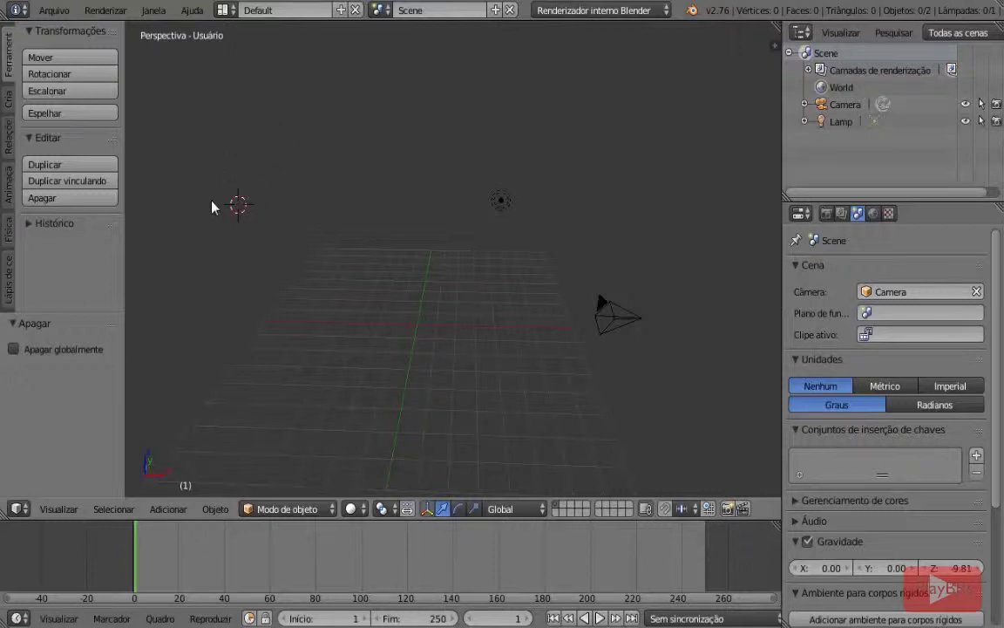
Add a cube mesh at the 3D cursor's position beyond the grid and delete it.
{"action": "middle_click_drag", "start_coordinate": [213, 204], "coordinate": [345, 267], "text": "shift"}
{"action": "scroll", "coordinate": [346, 267], "scroll_direction": "up", "scroll_amount": 2}
{"action": "middle_click_drag", "start_coordinate": [284, 240], "coordinate": [394, 352], "text": "shift"}
{"action": "scroll", "coordinate": [376, 343], "scroll_direction": "up", "scroll_amount": 2}
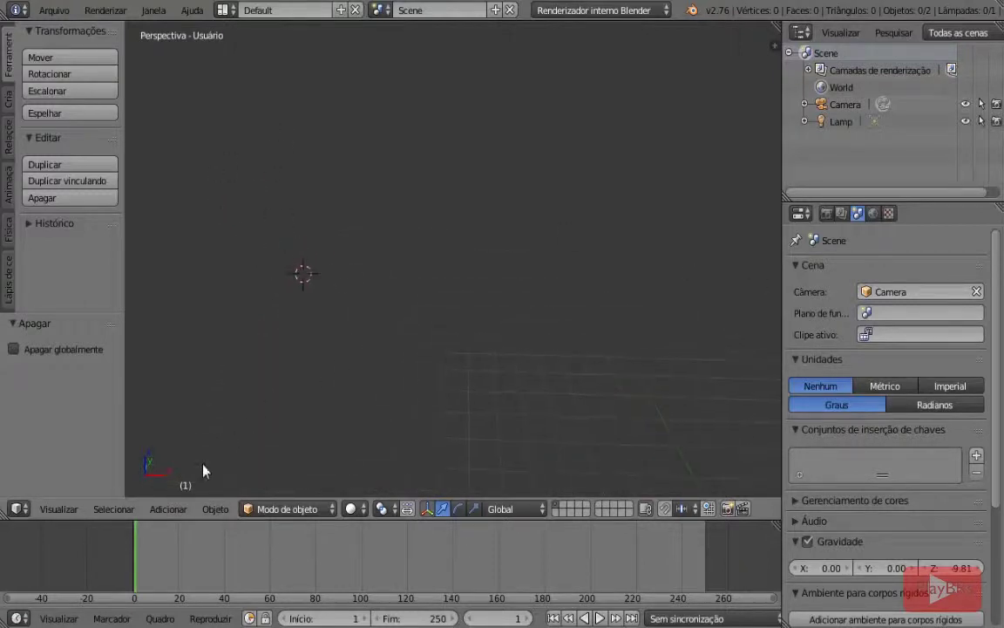
{"action": "left_click", "coordinate": [169, 508]}
{"action": "mouse_move", "coordinate": [184, 488]}
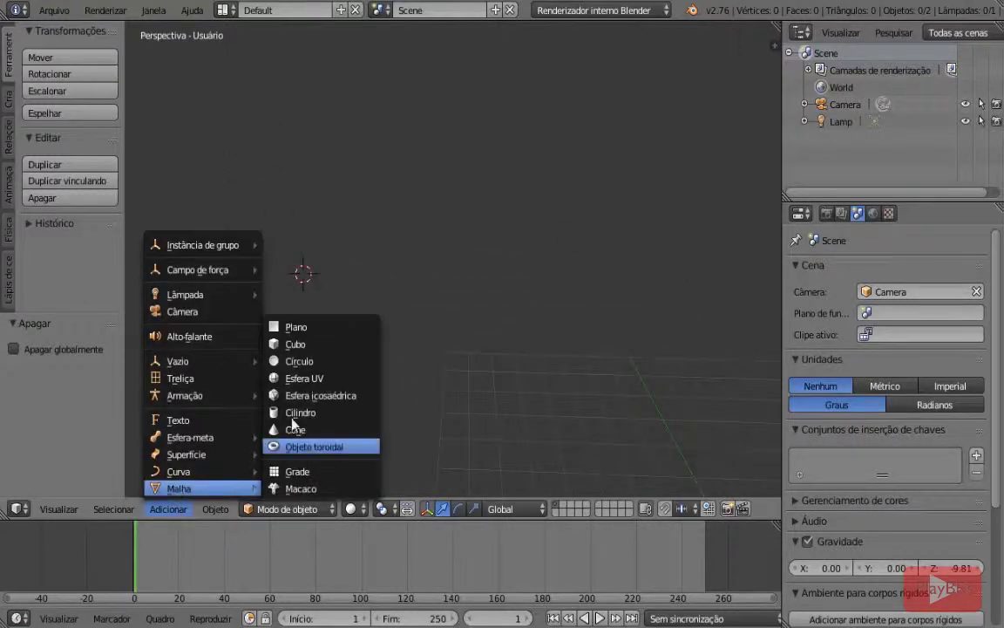
{"action": "left_click", "coordinate": [301, 345]}
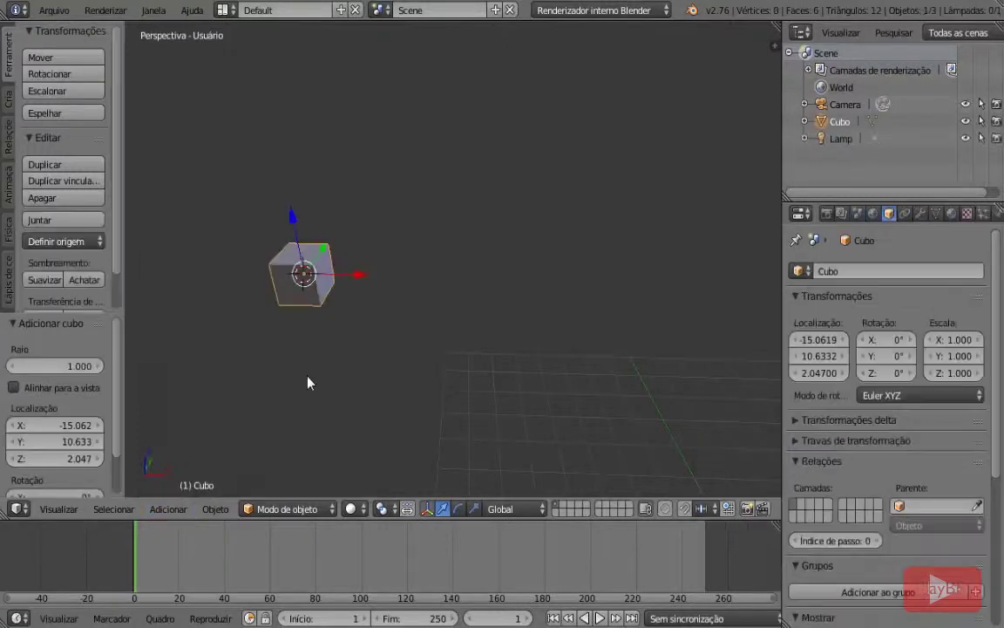
{"action": "key", "text": "x"}
{"action": "left_click", "coordinate": [287, 288]}
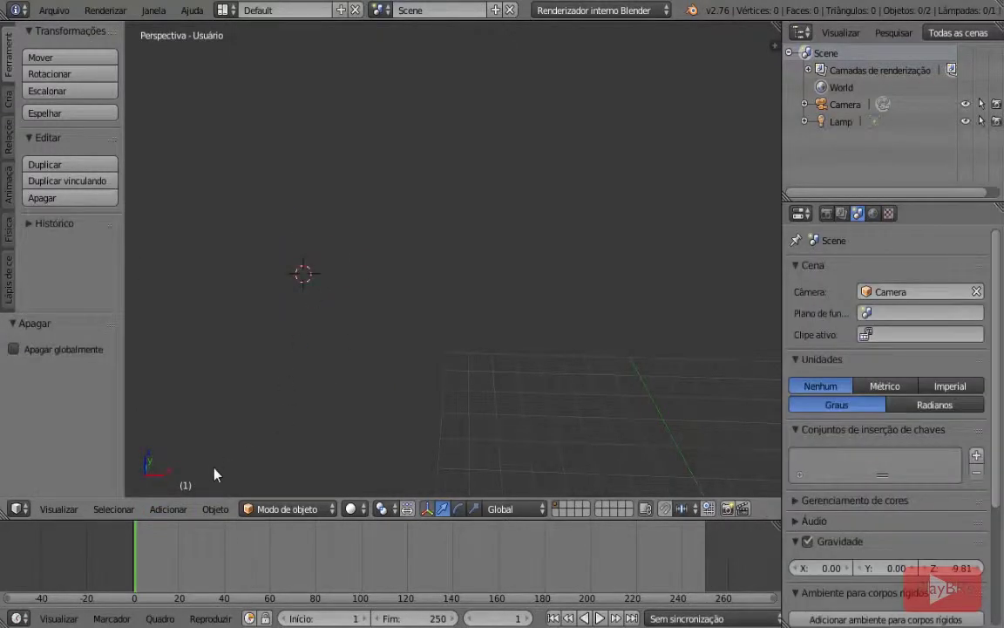
Add a cone mesh at the 3D cursor and delete it.
{"action": "left_click", "coordinate": [168, 509]}
{"action": "mouse_move", "coordinate": [175, 488]}
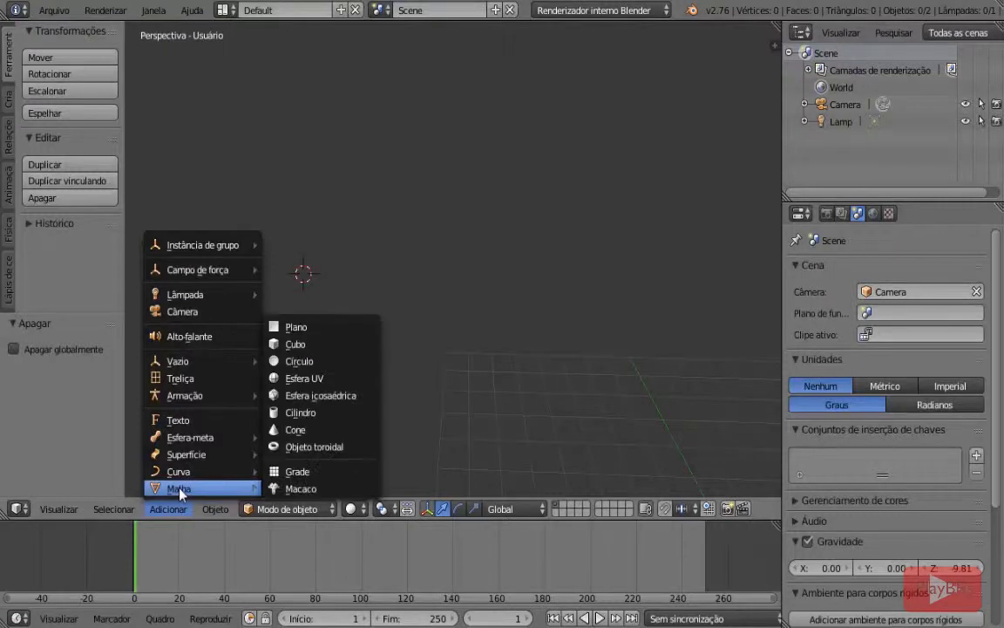
{"action": "left_click", "coordinate": [298, 430]}
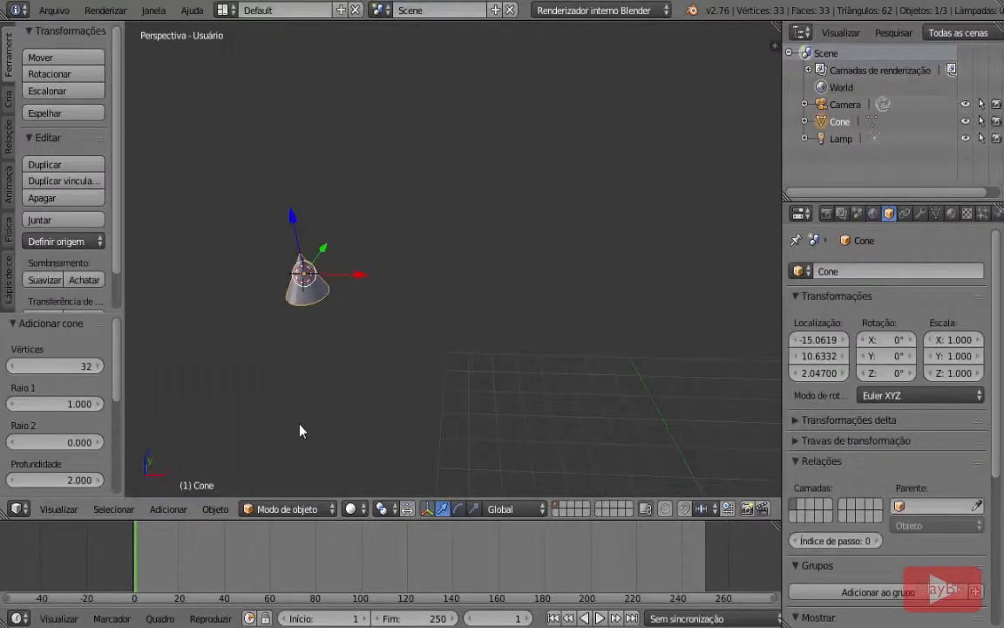
{"action": "key", "text": "x"}
{"action": "left_click", "coordinate": [299, 425]}
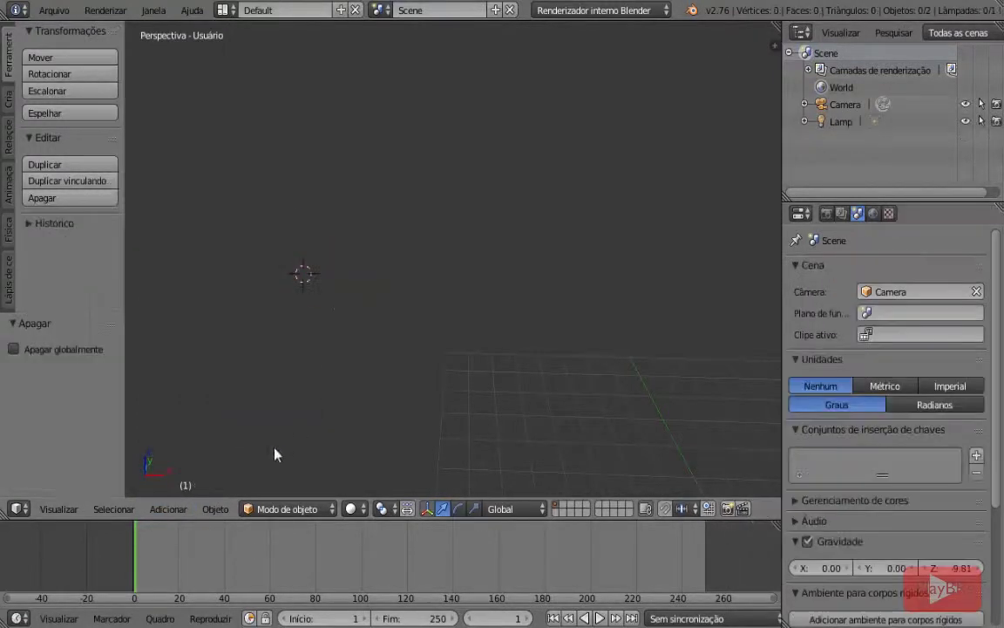
Add a monkey mesh (Macaco) at the 3D cursor, look at it closely and delete it.
{"action": "left_click", "coordinate": [169, 509]}
{"action": "mouse_move", "coordinate": [189, 495]}
{"action": "left_click", "coordinate": [168, 509]}
{"action": "mouse_move", "coordinate": [186, 488]}
{"action": "left_click", "coordinate": [301, 487]}
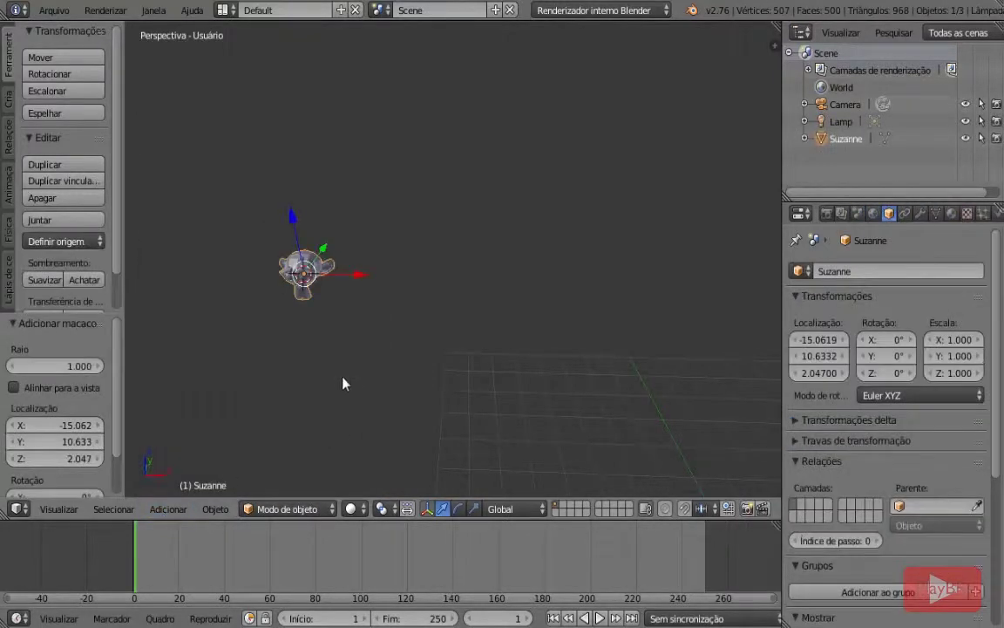
{"action": "scroll", "coordinate": [291, 359], "scroll_direction": "up", "scroll_amount": 3}
{"action": "middle_click_drag", "start_coordinate": [290, 358], "coordinate": [401, 264], "text": "shift"}
{"action": "scroll", "coordinate": [401, 264], "scroll_direction": "down", "scroll_amount": 3}
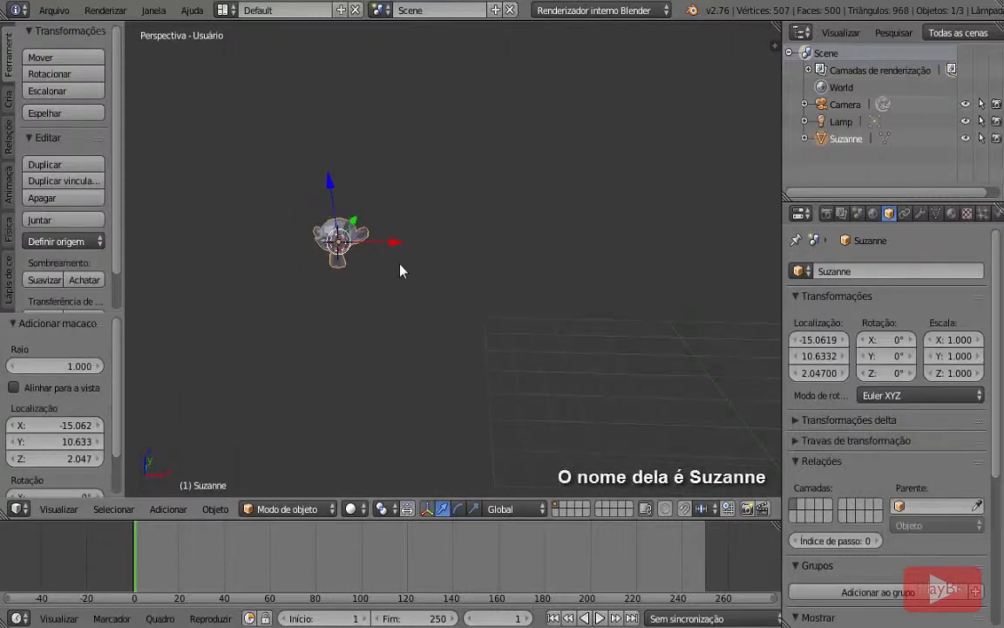
{"action": "key", "text": "x"}
{"action": "left_click", "coordinate": [401, 264]}
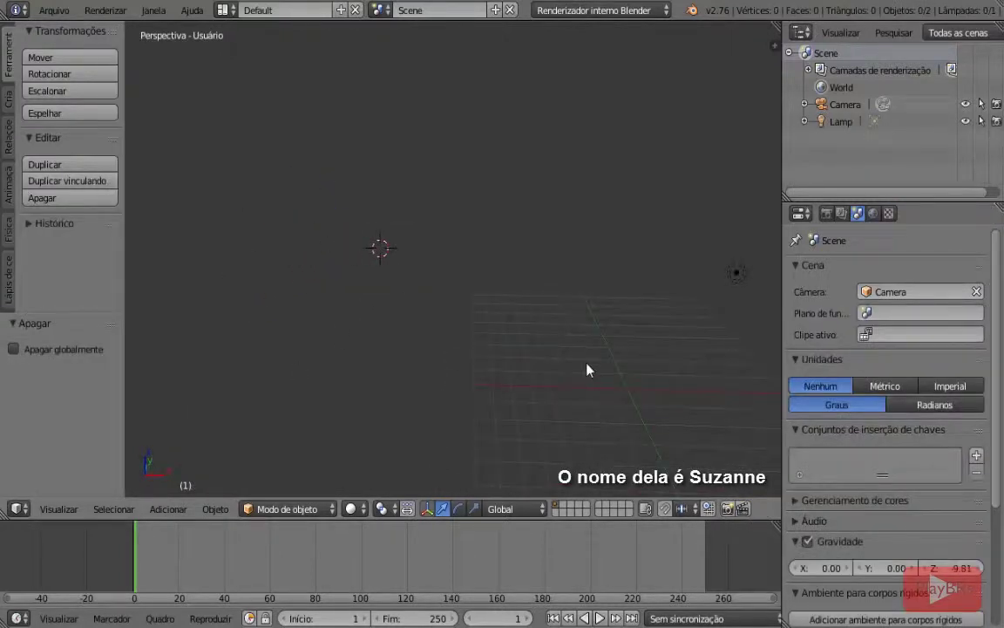
Return the 3D cursor to the scene's centre and add a cube mesh there.
{"action": "middle_click_drag", "start_coordinate": [587, 370], "coordinate": [462, 267]}
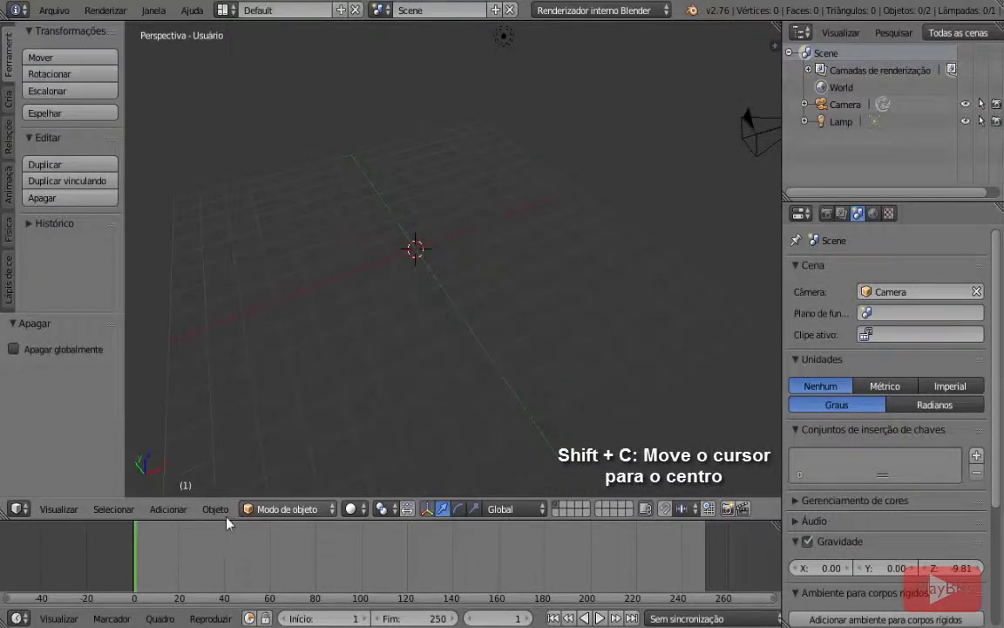
{"action": "left_click", "coordinate": [162, 509]}
{"action": "mouse_move", "coordinate": [179, 488]}
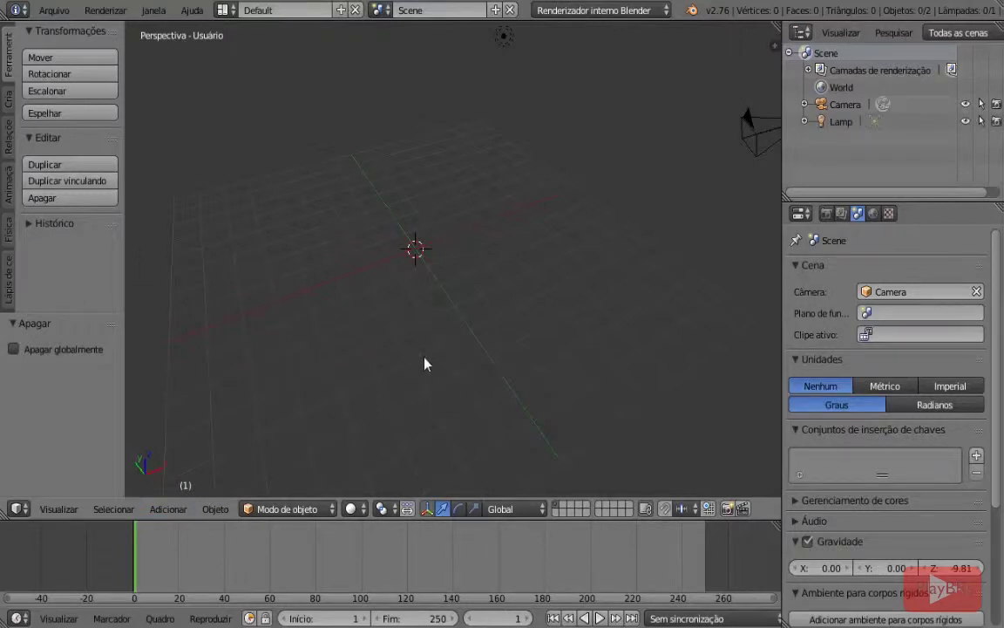
{"action": "key", "text": "shift+a"}
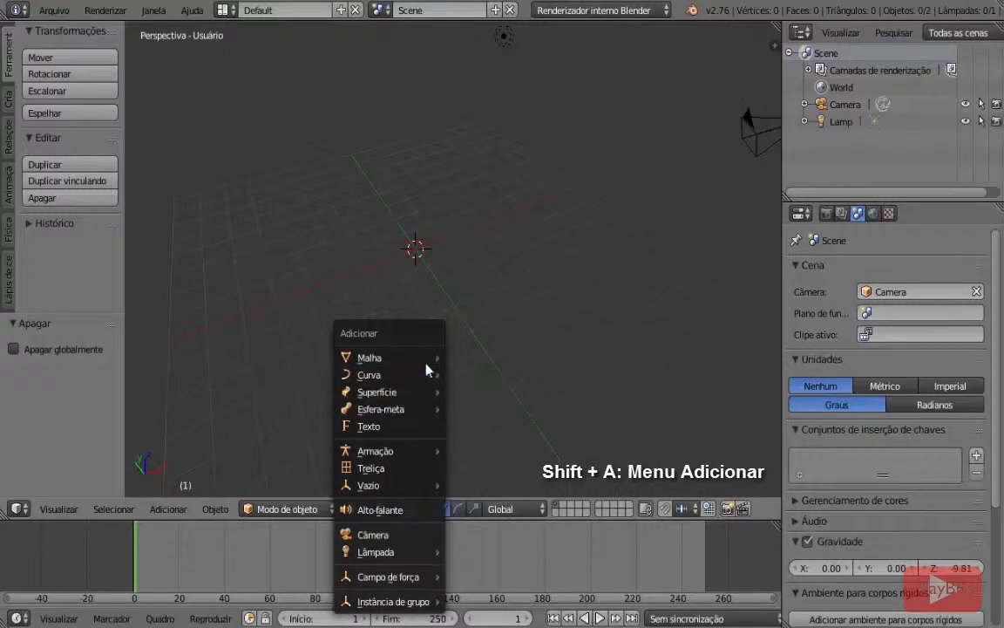
{"action": "left_click", "coordinate": [475, 376]}
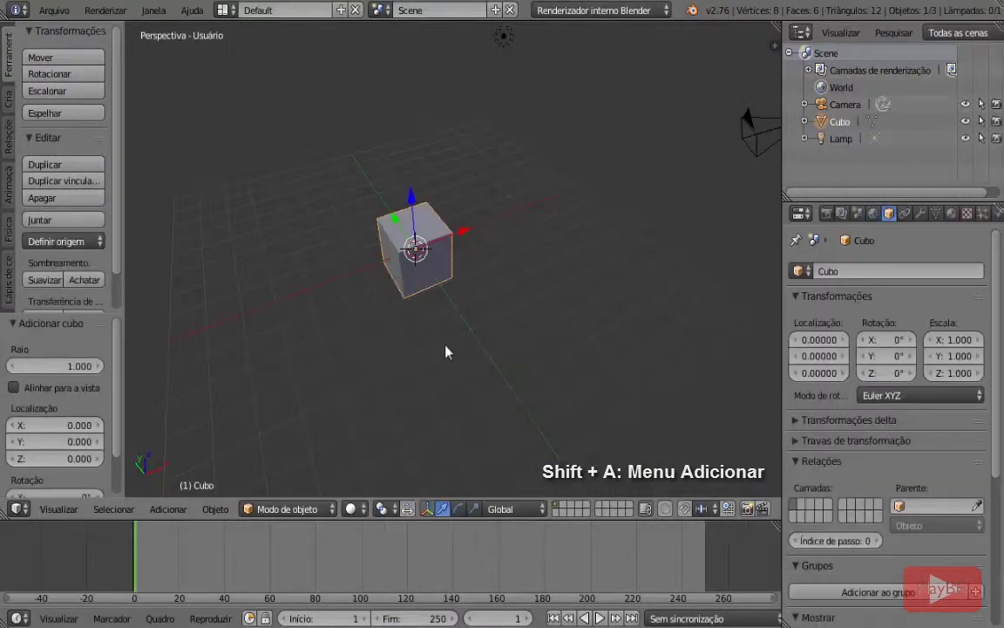
{"action": "scroll", "coordinate": [433, 343], "scroll_direction": "down", "scroll_amount": 3}
{"action": "mouse_move", "coordinate": [437, 337]}
{"action": "middle_mouse_down"}
{"action": "mouse_move", "coordinate": [552, 244]}
{"action": "mouse_move", "coordinate": [433, 350]}
{"action": "mouse_move", "coordinate": [392, 352]}
{"action": "mouse_move", "coordinate": [435, 351]}
{"action": "middle_mouse_up"}
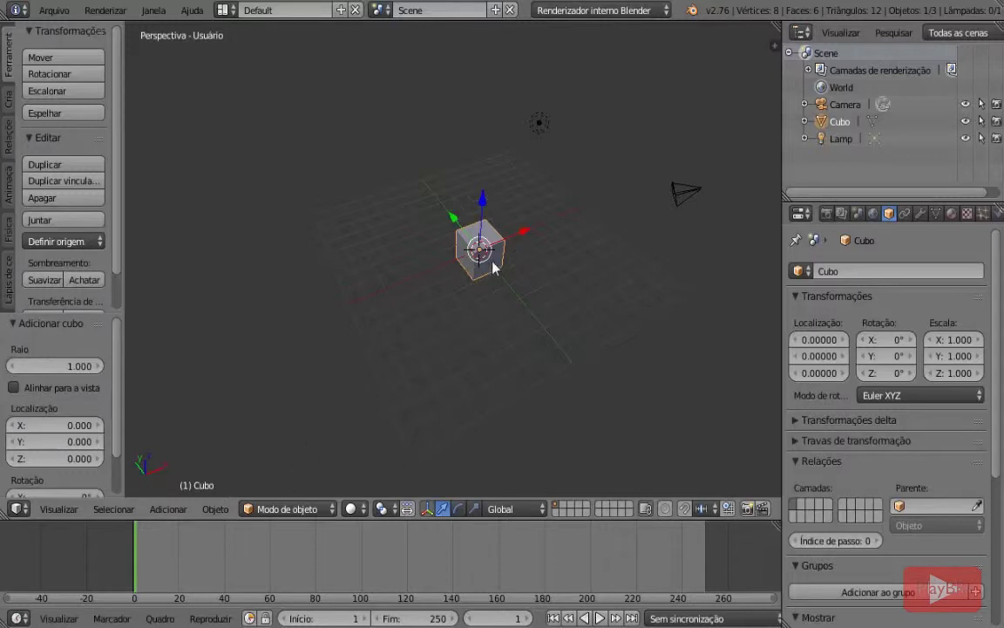
{"action": "scroll", "coordinate": [451, 307], "scroll_direction": "up", "scroll_amount": 3}
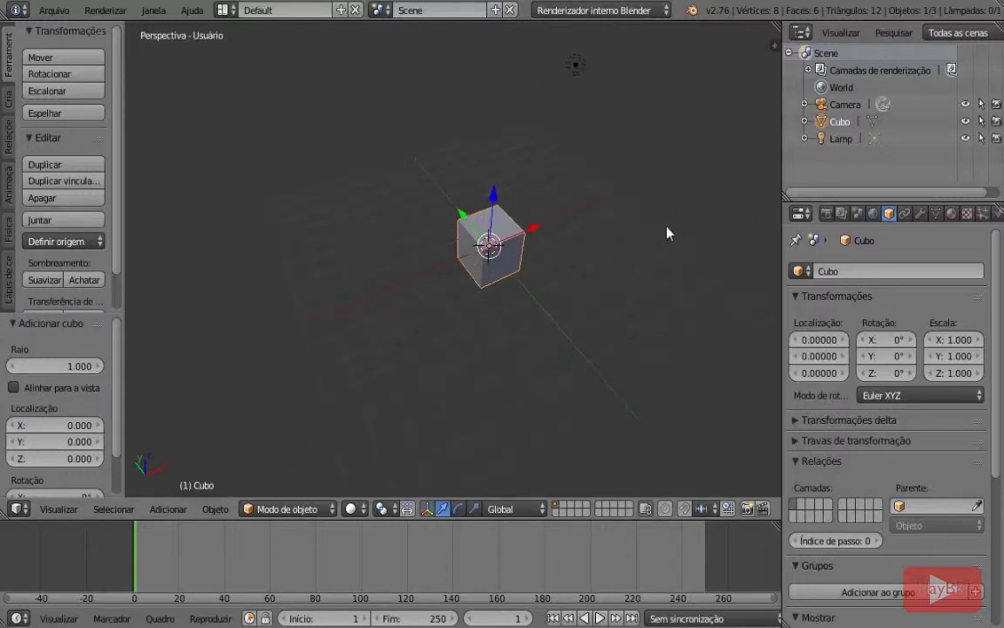